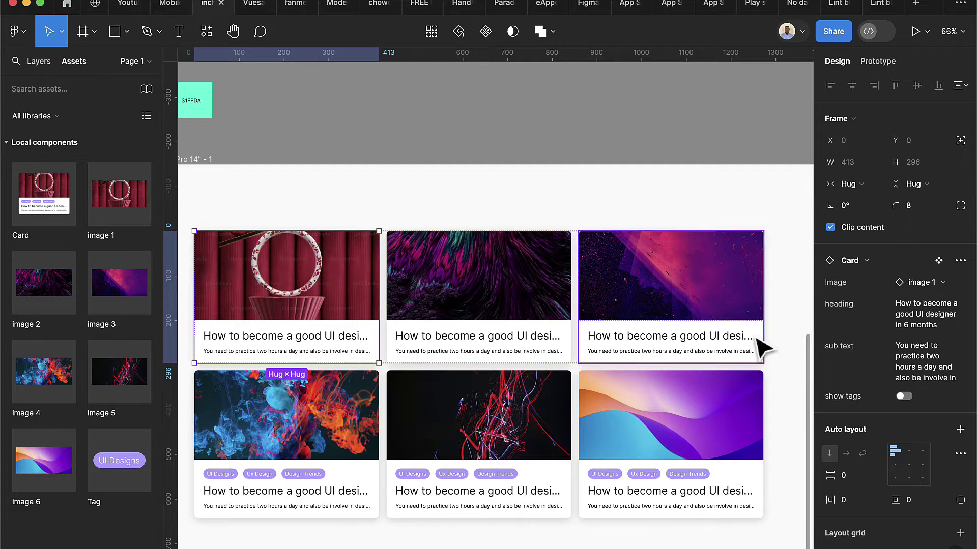
Turn on the show tags property for the three cards in the upper row
left_click(904, 397)
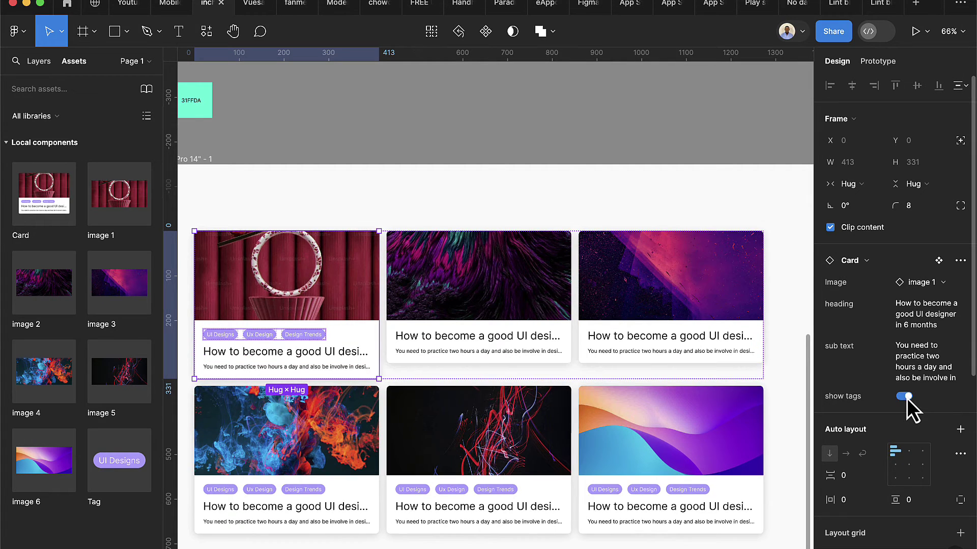
left_click(530, 352)
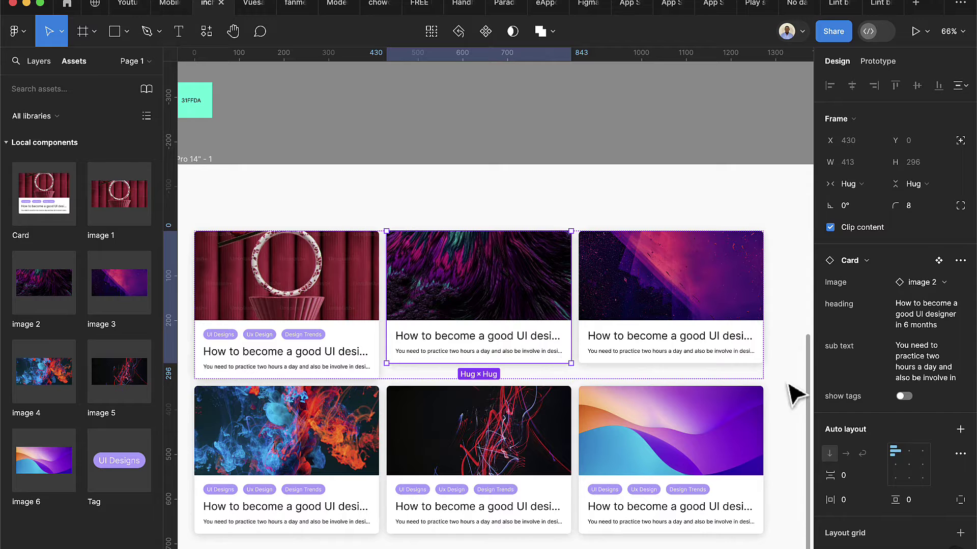
left_click(910, 397)
left_click(695, 351)
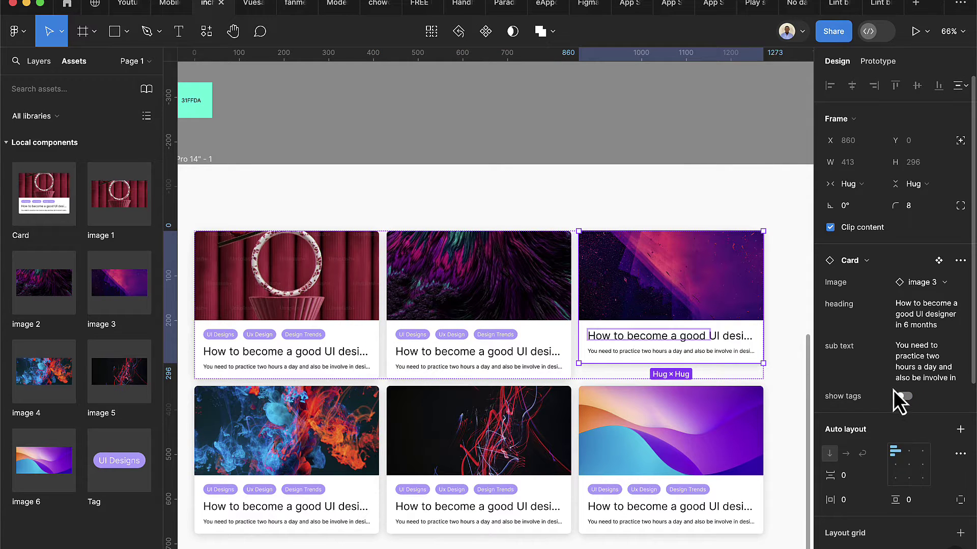
left_click(904, 397)
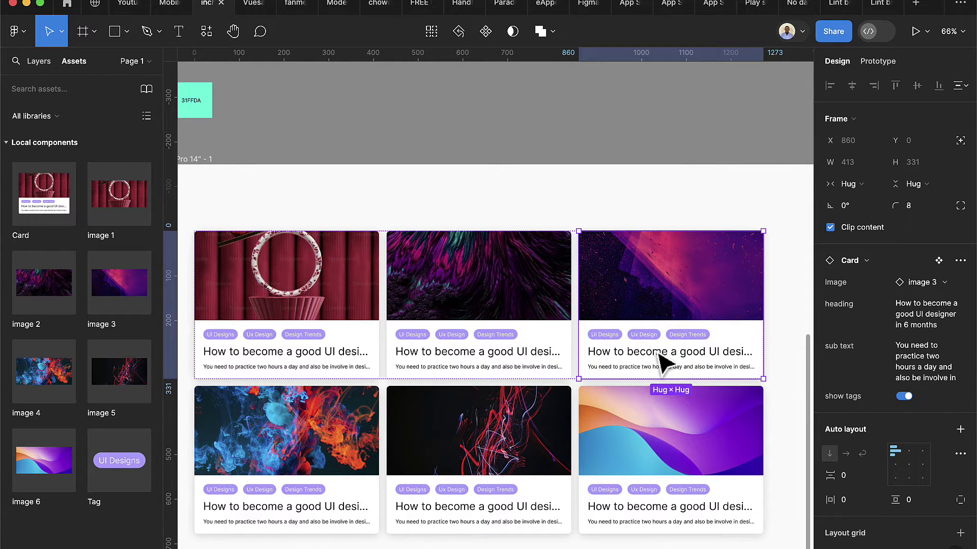
Turn off the show tags property for the image 6 card at the end of the lower row
left_click(740, 472)
left_click(740, 472)
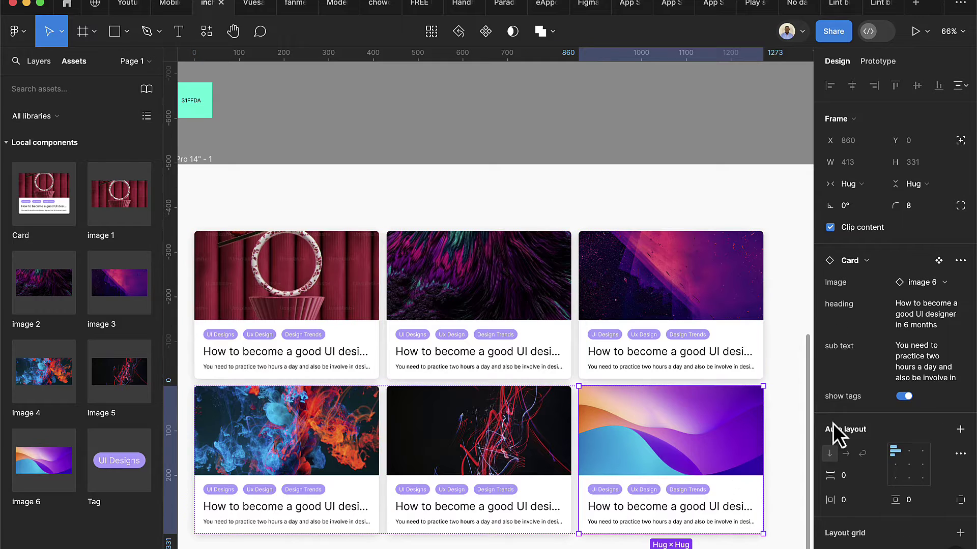
left_click(906, 397)
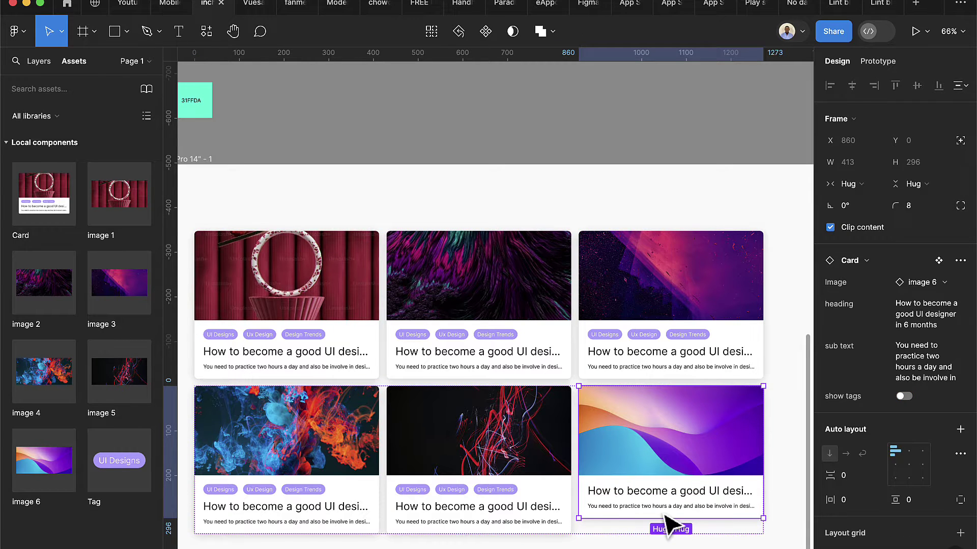
Swap the image of the first and second cards in the upper row to image 4
left_click(349, 325)
left_click(934, 284)
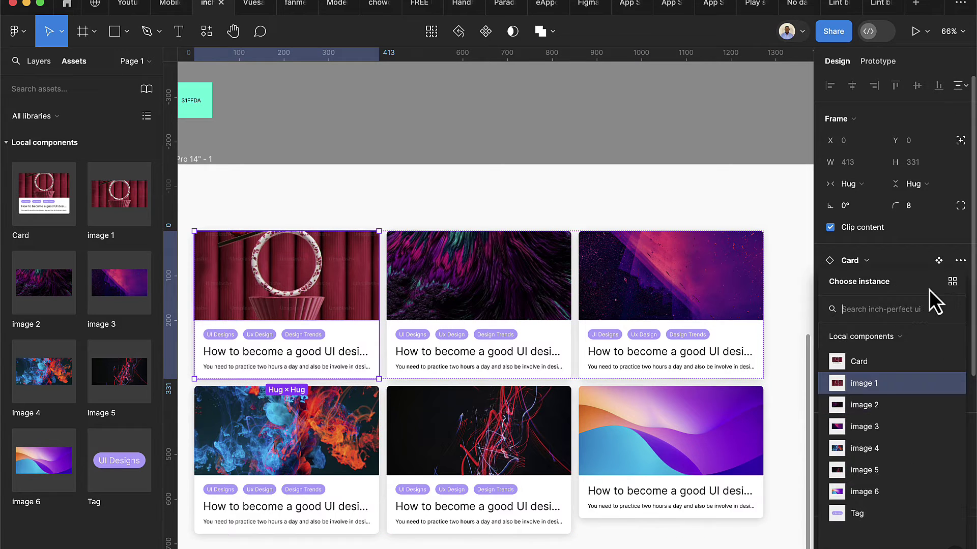
left_click(873, 448)
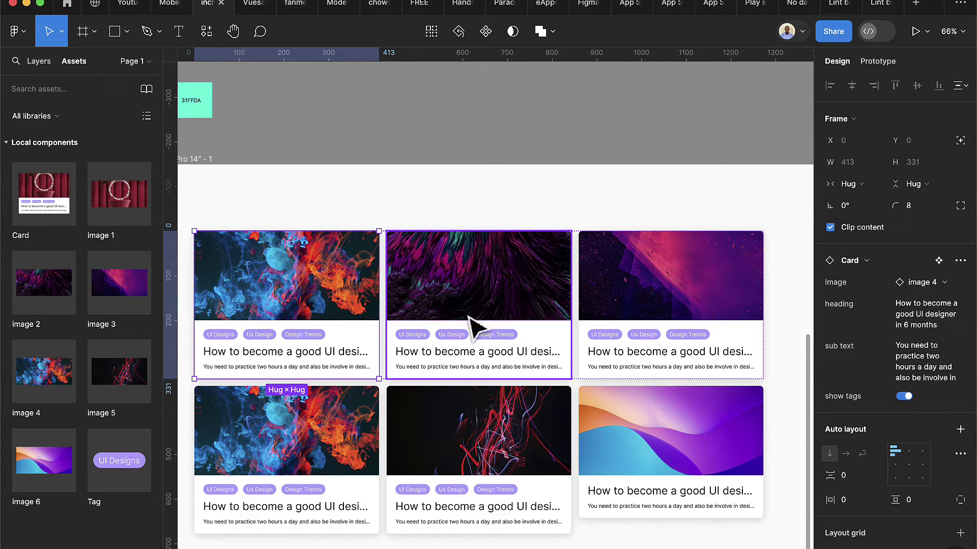
left_click(464, 305)
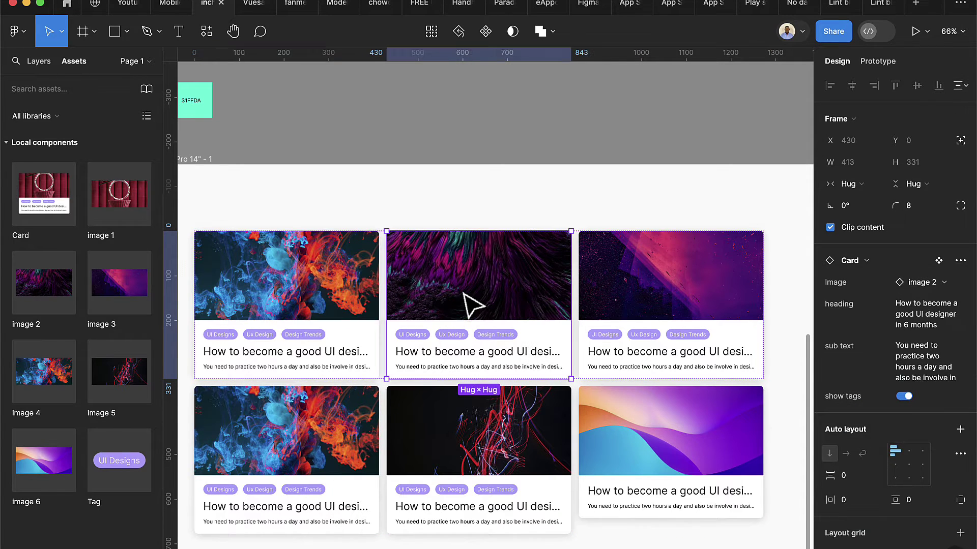
left_click(909, 292)
left_click(876, 453)
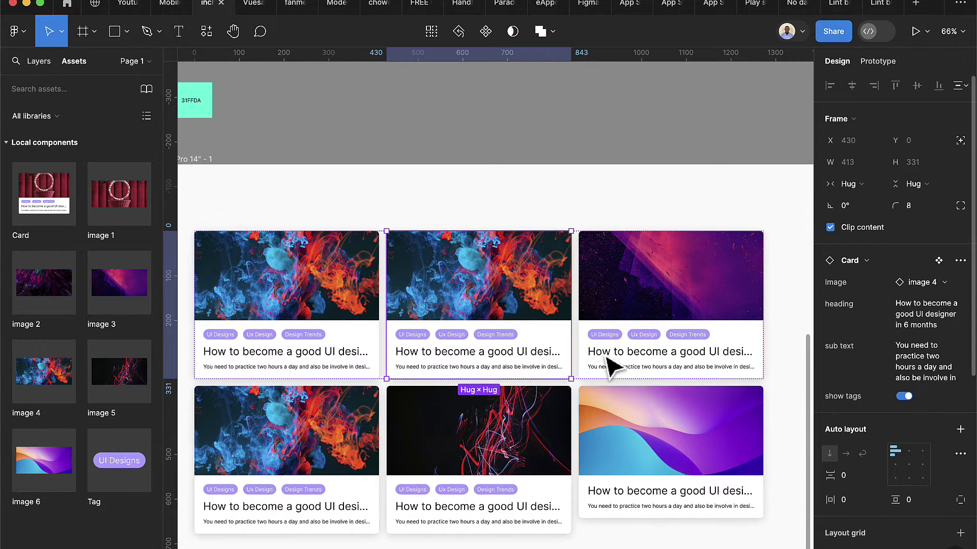
scroll(313, 375, "up", 3)
scroll(341, 367, "left", 2)
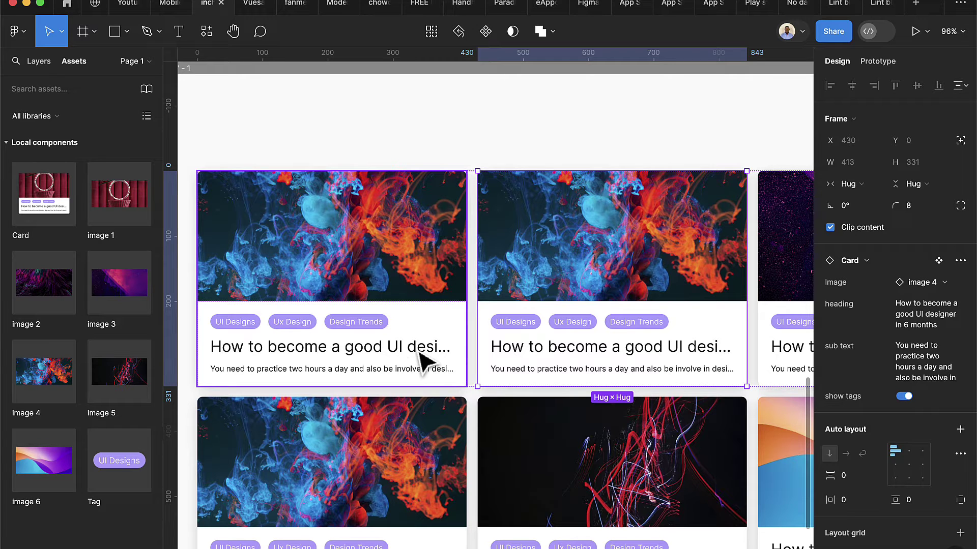
scroll(420, 355, "down", 5)
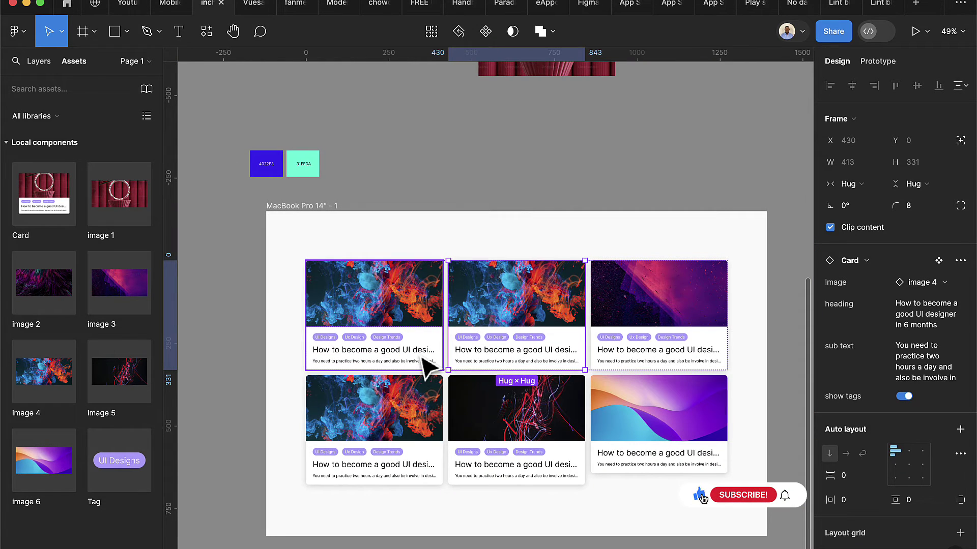
scroll(426, 366, "down", 2)
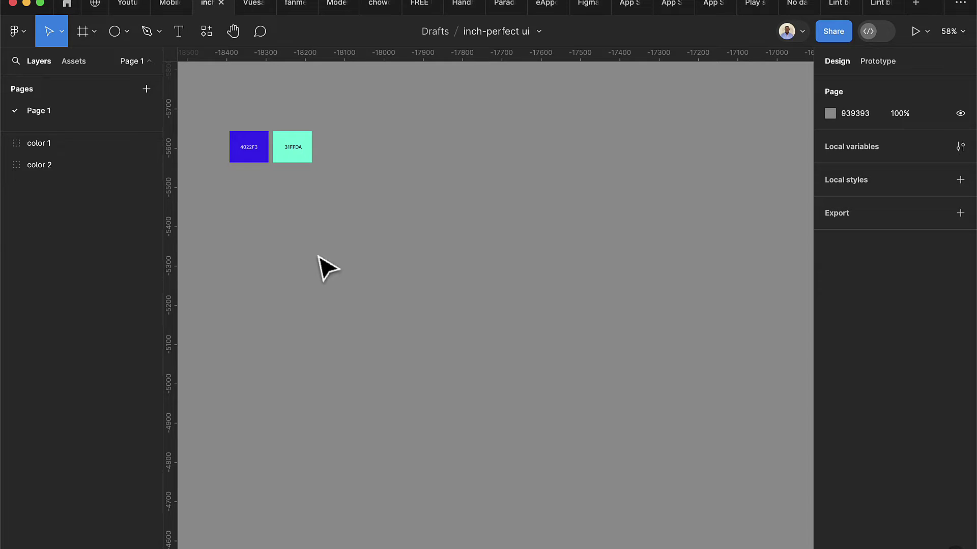
Create a MacBook Pro 14" frame and place it below the two colour swatches
left_click(85, 37)
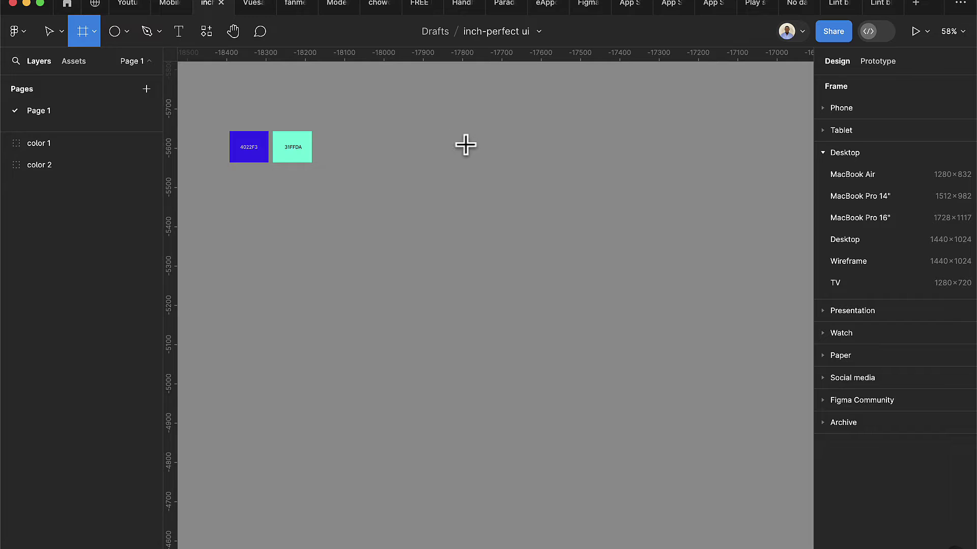
left_click(851, 205)
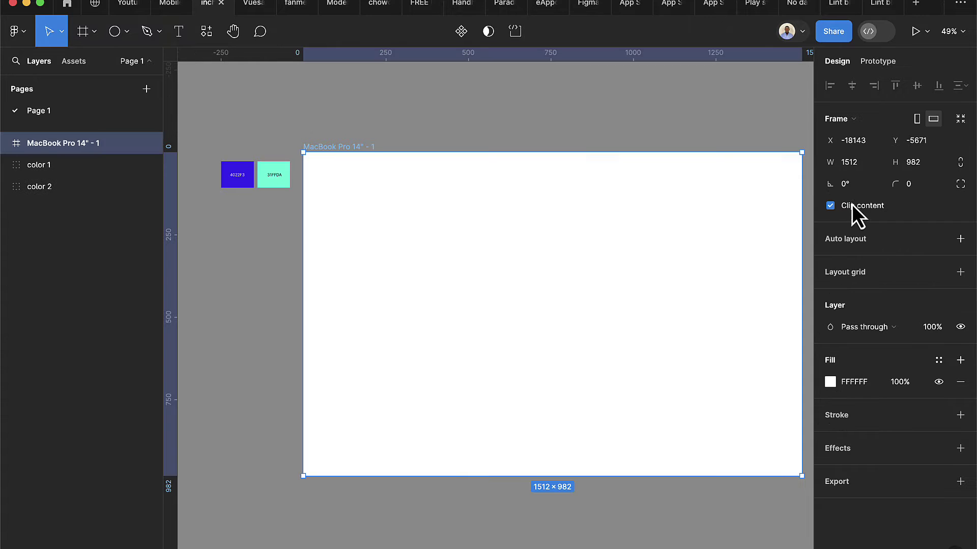
left_click_drag(711, 285, 645, 348)
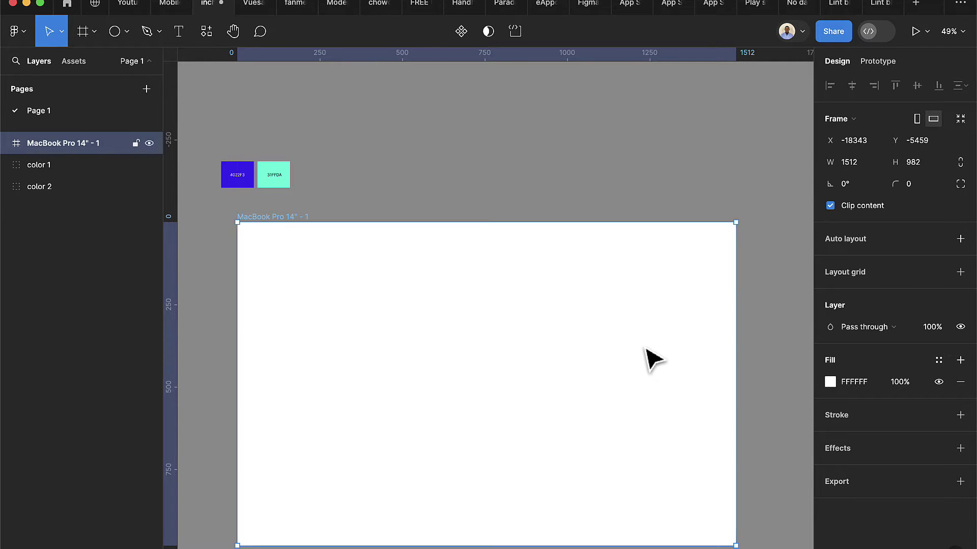
Add a layout grid to the MacBook Pro 14" frame and make it 12 columns
left_click(960, 272)
left_click(838, 295)
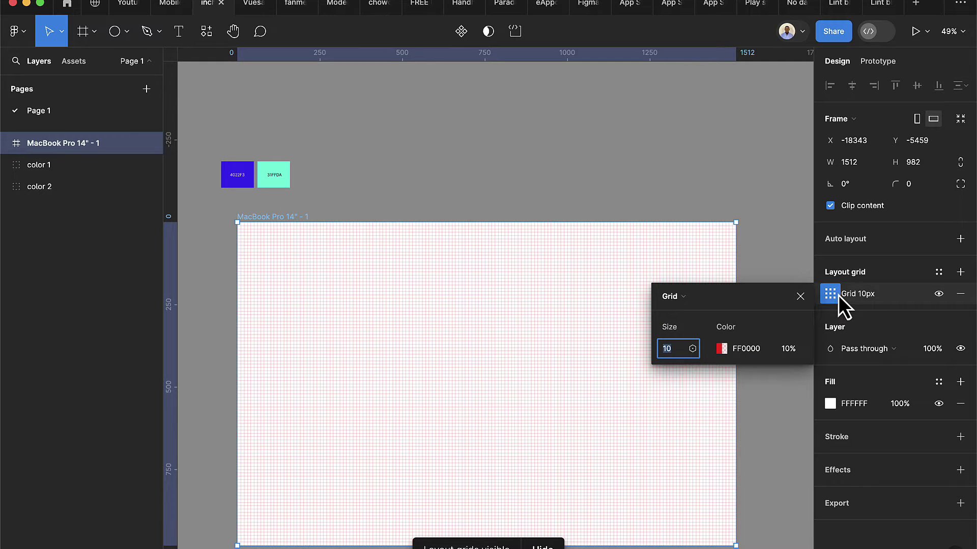
left_click(686, 301)
left_click(691, 314)
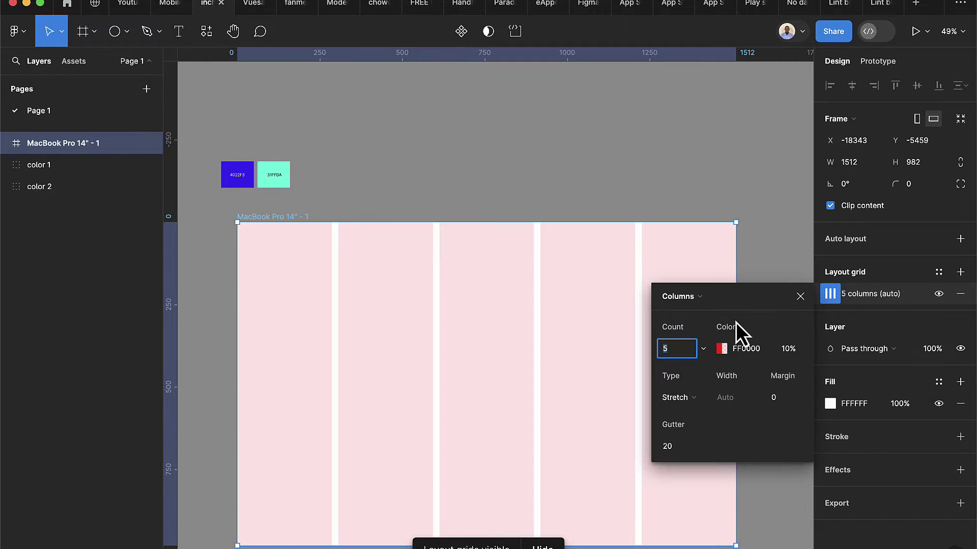
type("12")
key("Return")
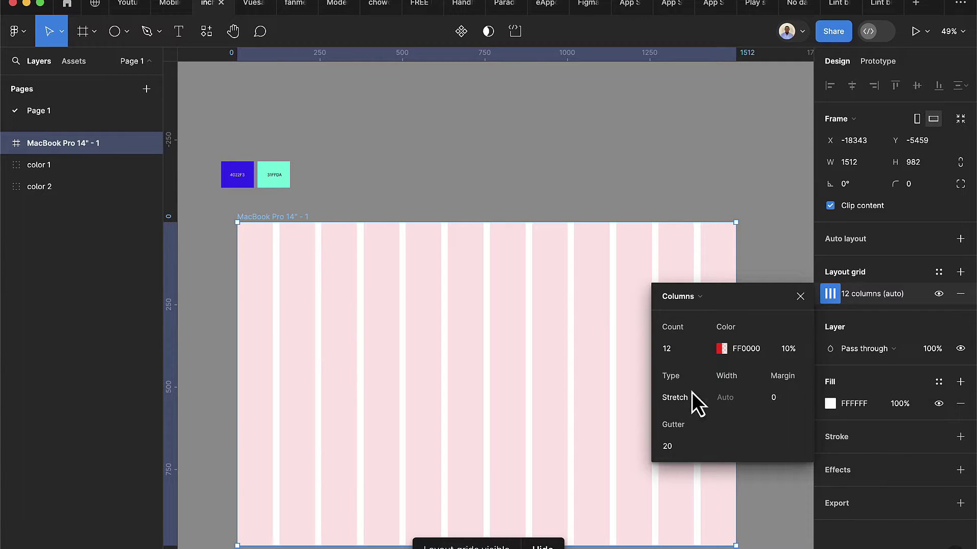
Set the column grid's margin to 120 and its gutter to 16
left_click(784, 398)
type("120")
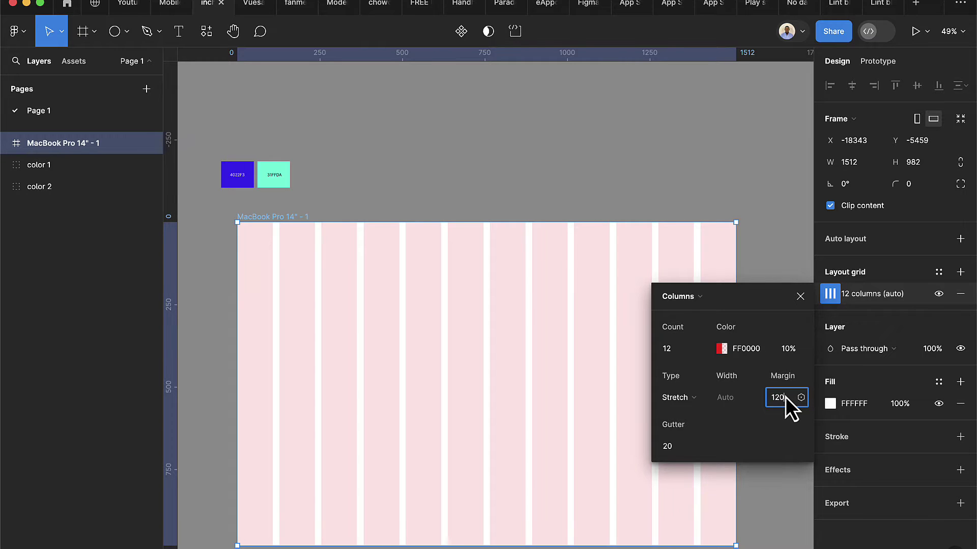
key("Return")
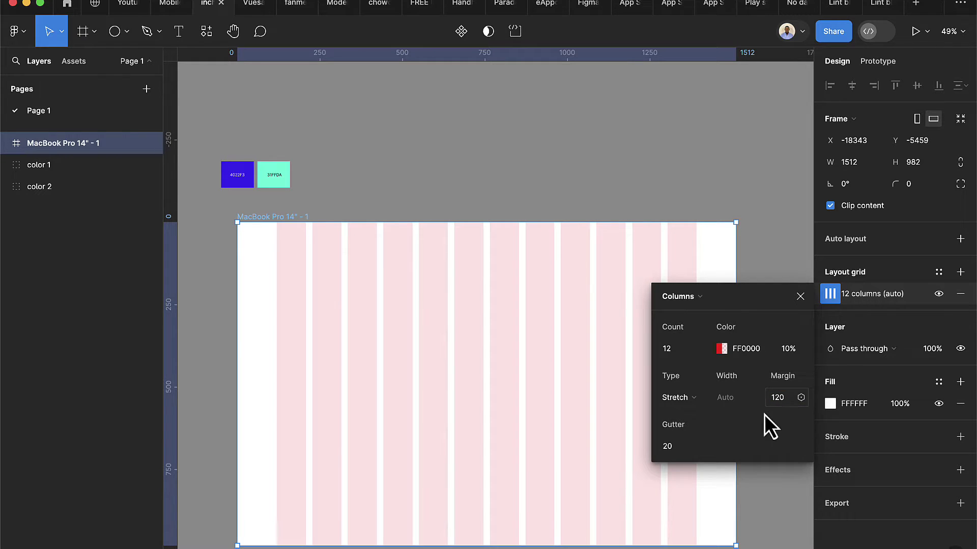
left_click(677, 450)
type("16")
key("Return")
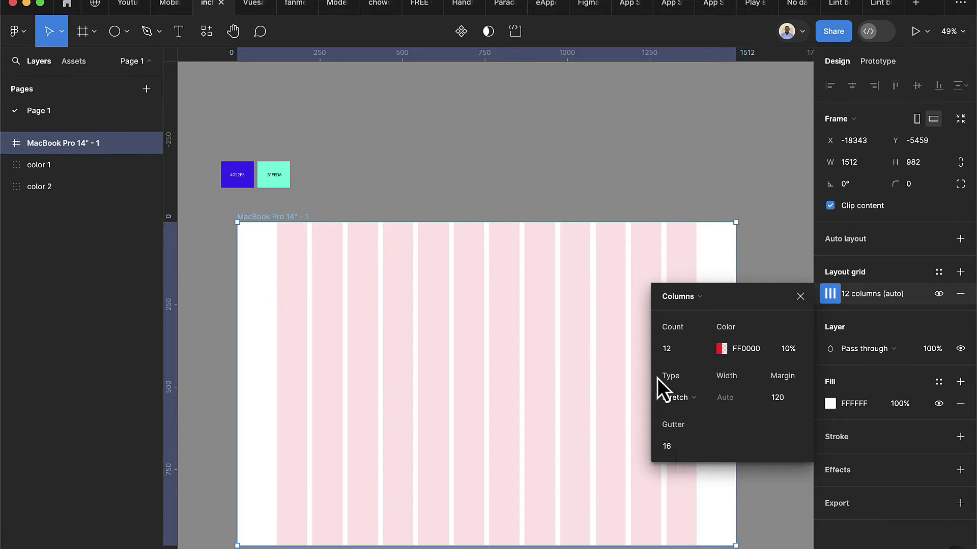
left_click(800, 298)
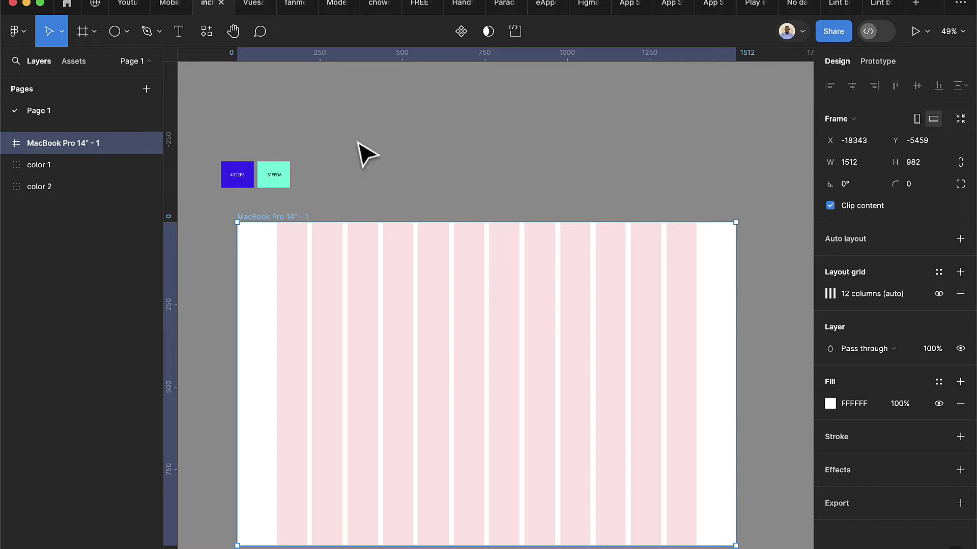
Draw a rectangle 413 wide across the first four grid columns and set its height to 200
left_click(125, 32)
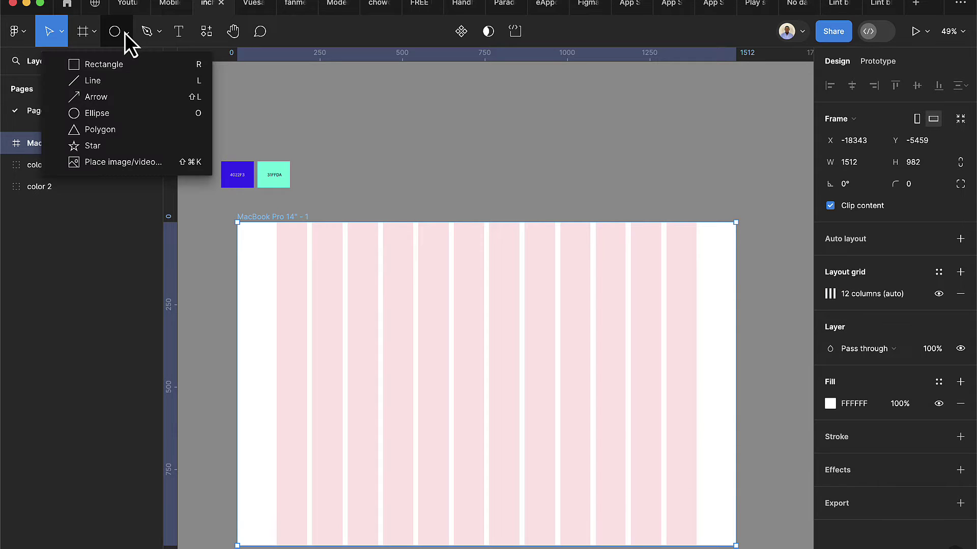
left_click(112, 65)
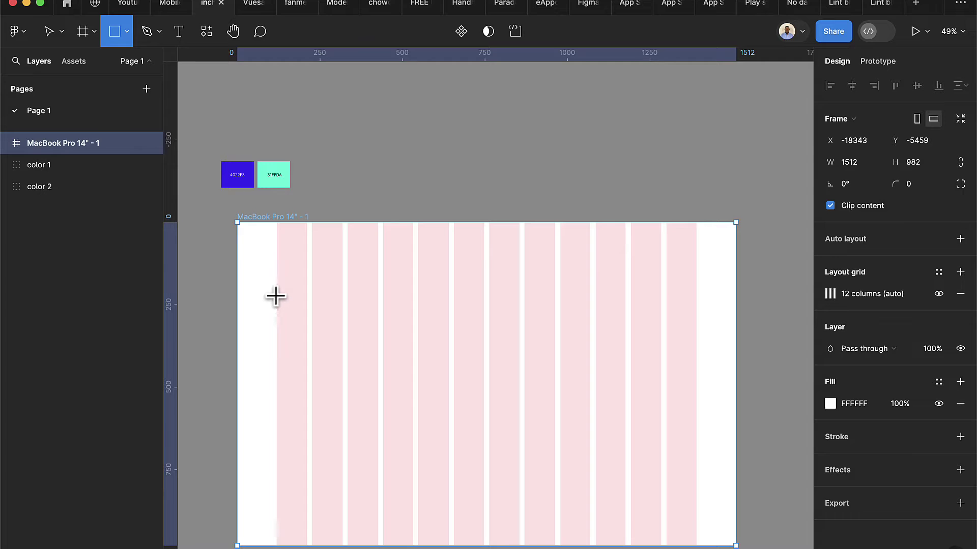
mouse_move(276, 294)
left_mouse_down()
mouse_move(340, 342)
mouse_move(412, 374)
mouse_move(413, 363)
left_mouse_up()
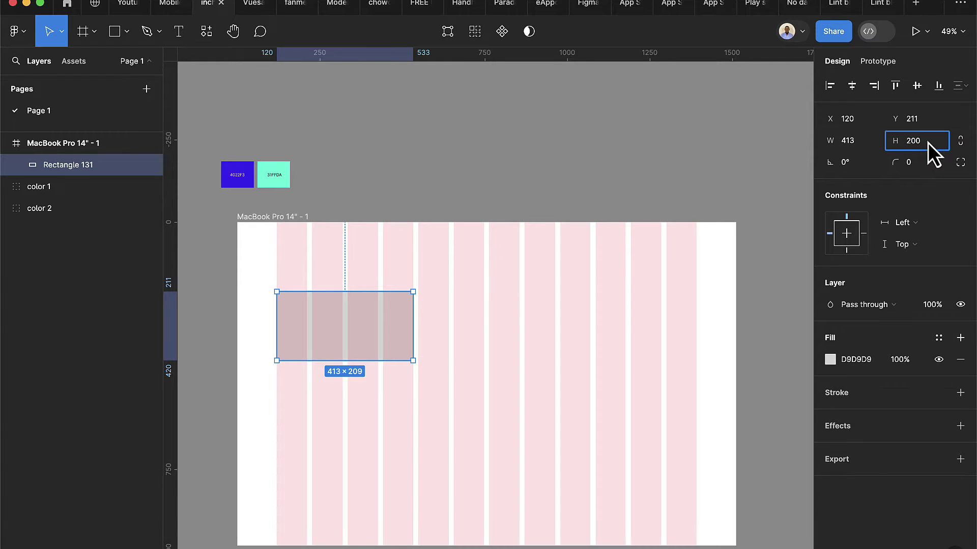
key("Return")
Move the rectangle out of the frame onto the empty canvas above the colour swatches
left_click_drag(371, 344, 443, 136)
scroll(443, 142, "up", 5)
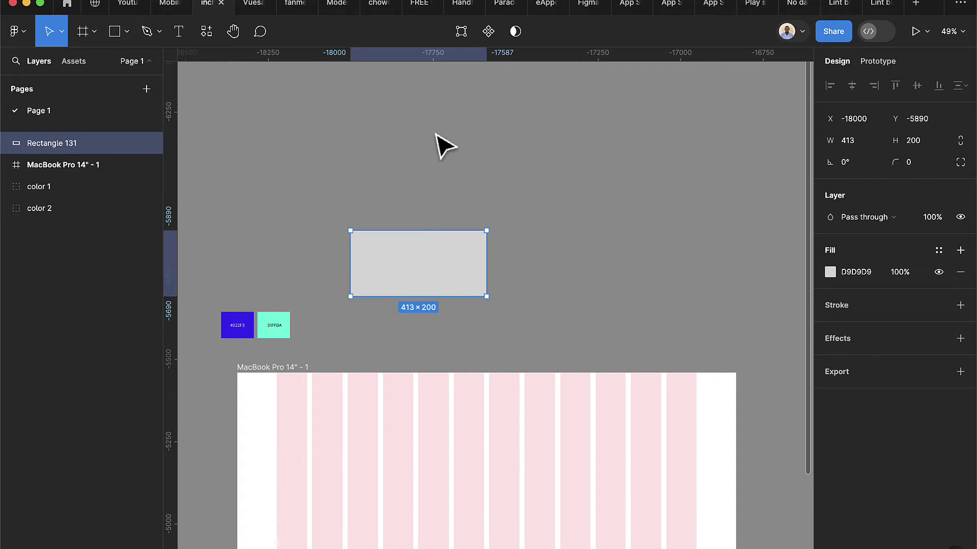
left_click_drag(403, 252, 349, 146)
left_click(436, 142)
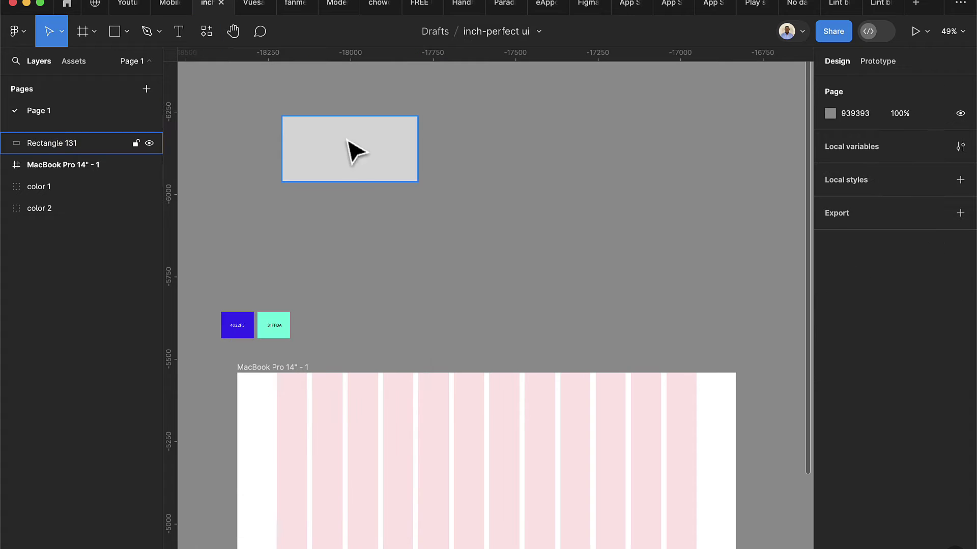
Find and run the Unsplash plugin, and bring up its abstract images
left_click(207, 32)
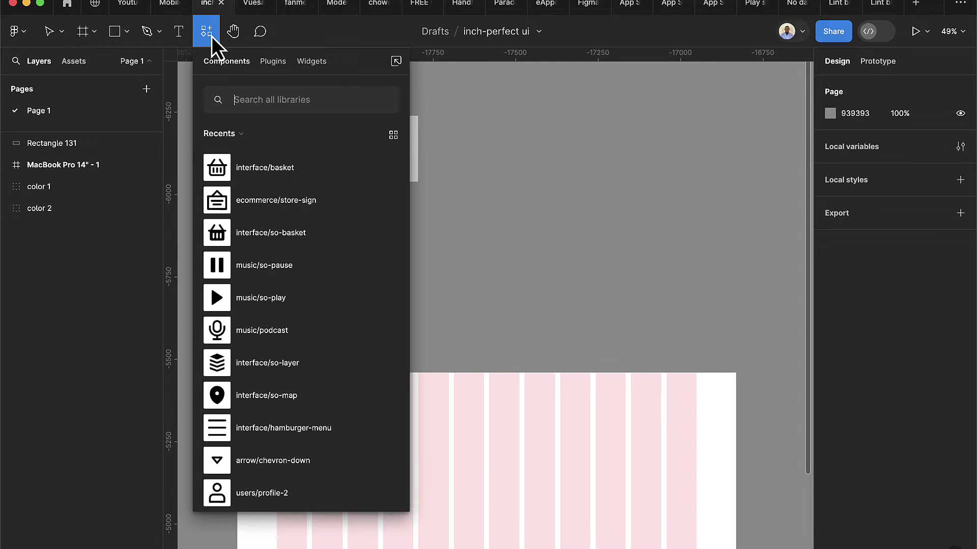
left_click(270, 62)
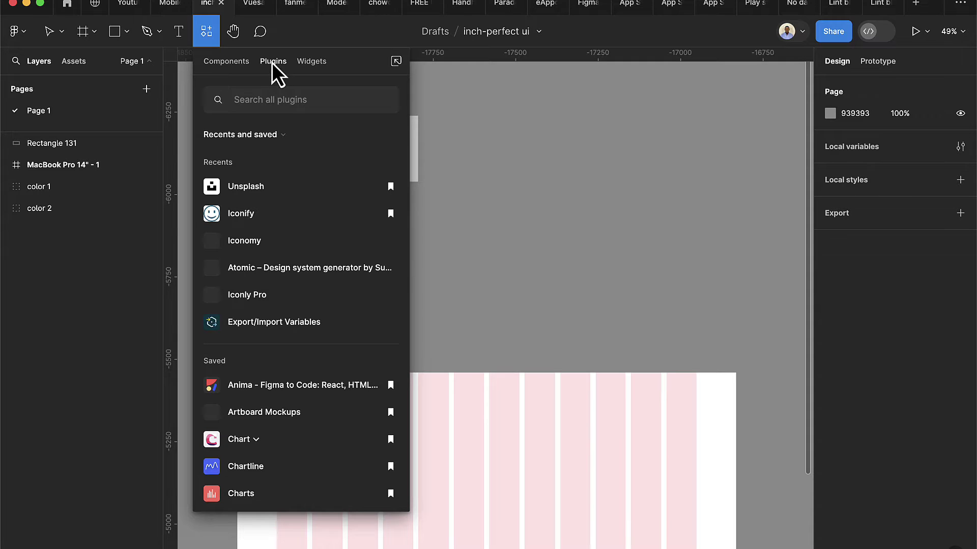
type("uns")
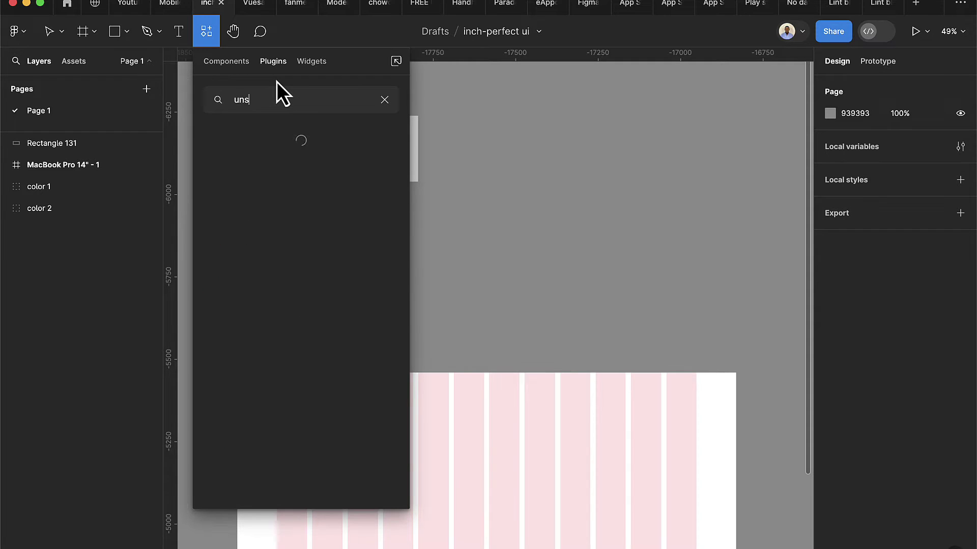
type("plash")
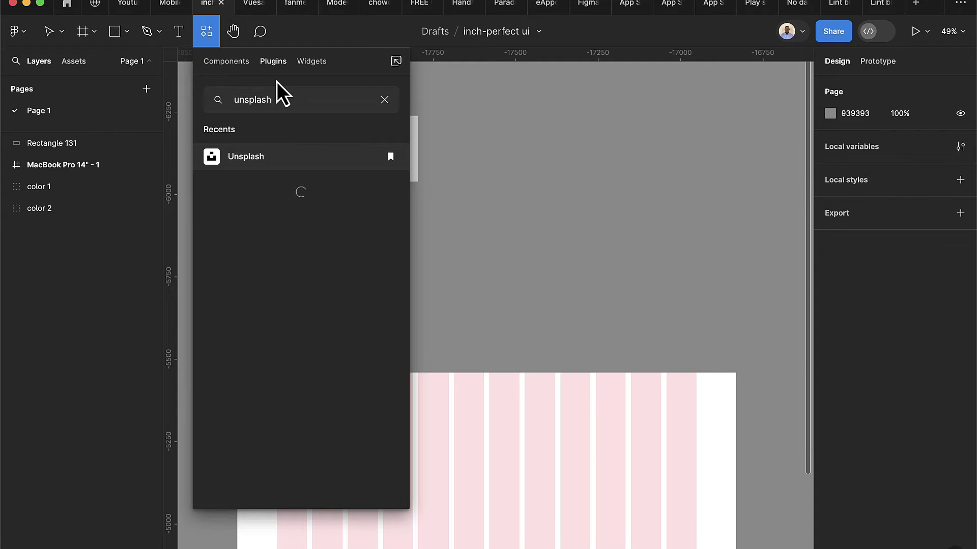
left_click(271, 155)
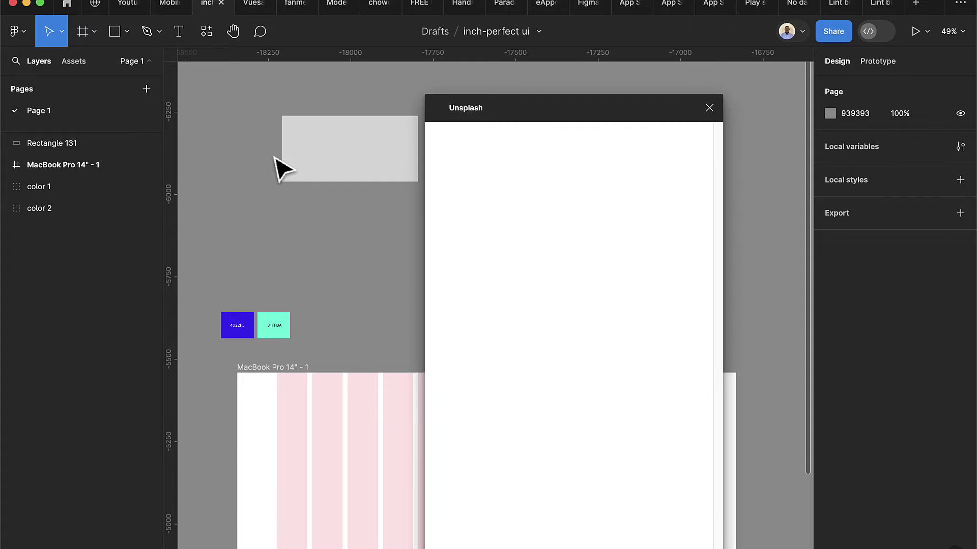
scroll(334, 190, "right", 3)
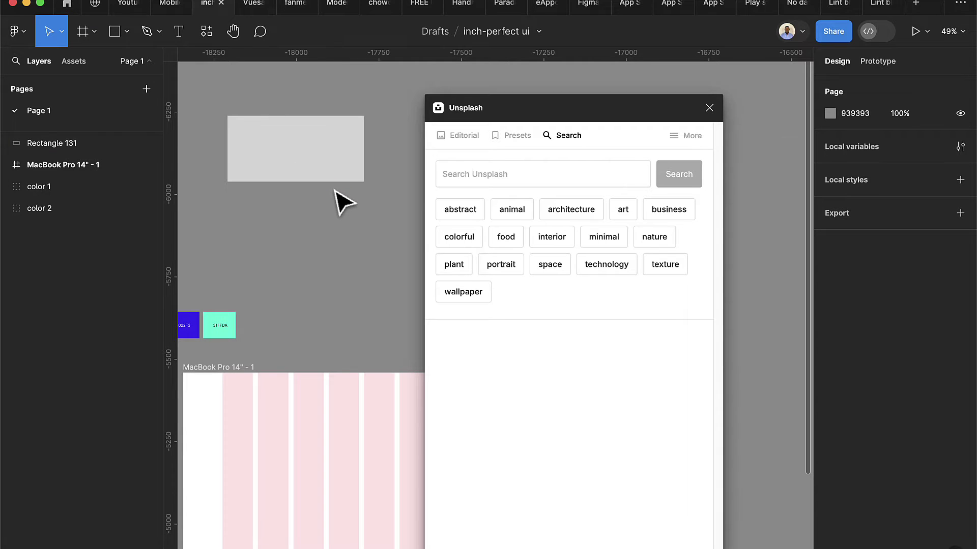
left_click(462, 208)
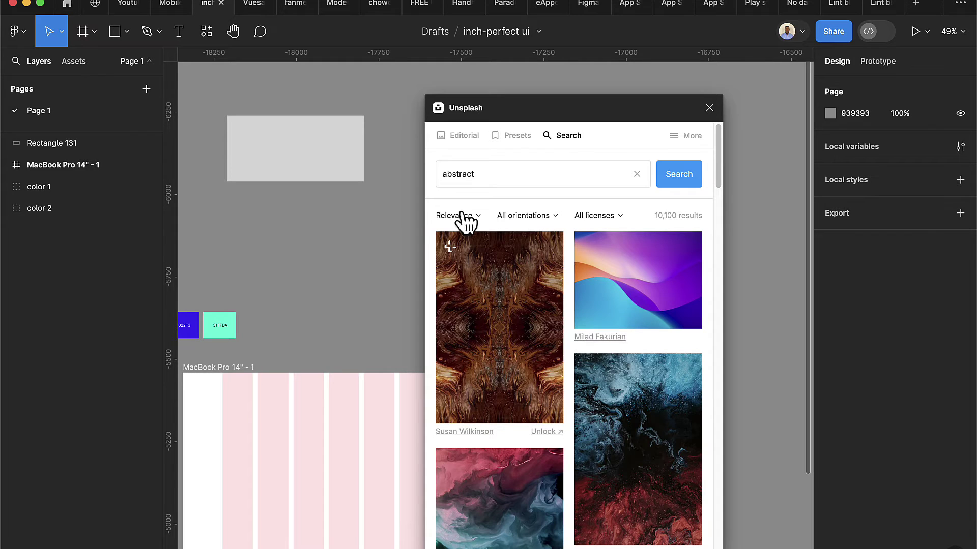
Fill the grey rectangle with the purple-and-blue wave image and duplicate it twice downward in an evenly spaced column
left_click(324, 152)
left_click(648, 261)
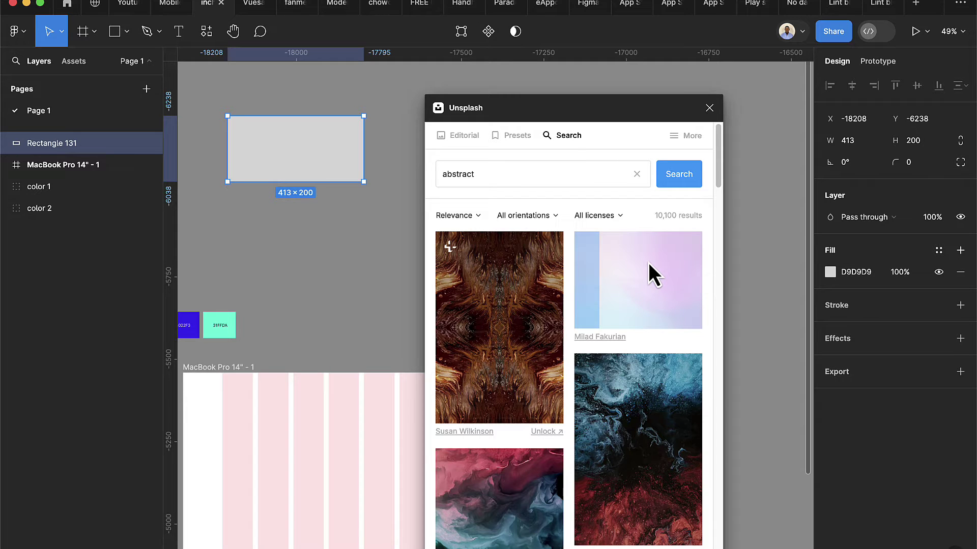
left_click_drag(314, 178, 313, 236)
key("super+d")
scroll(322, 242, "down", 2)
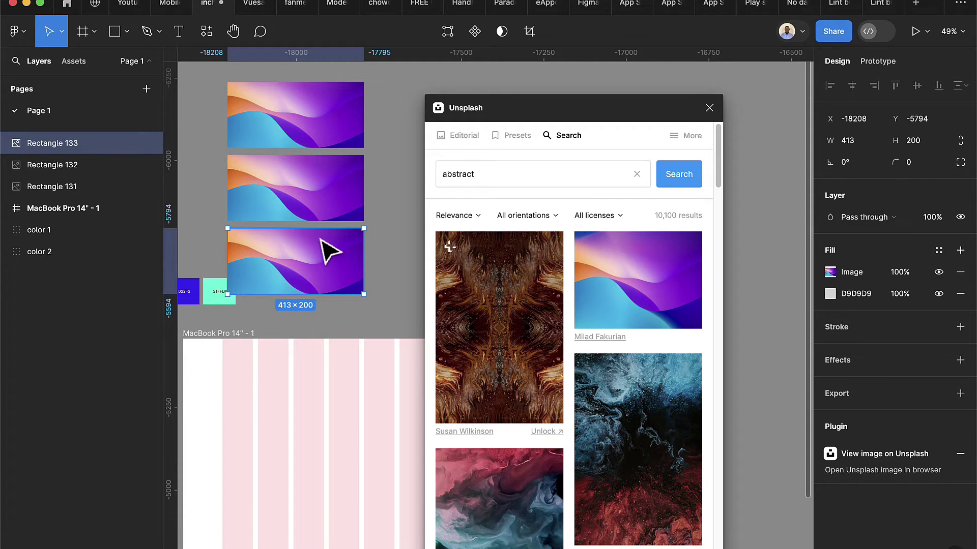
Fill the lowest rectangle with the red curtain image and the middle one with the dark purple-and-teal strands image
scroll(554, 356, "down", 10)
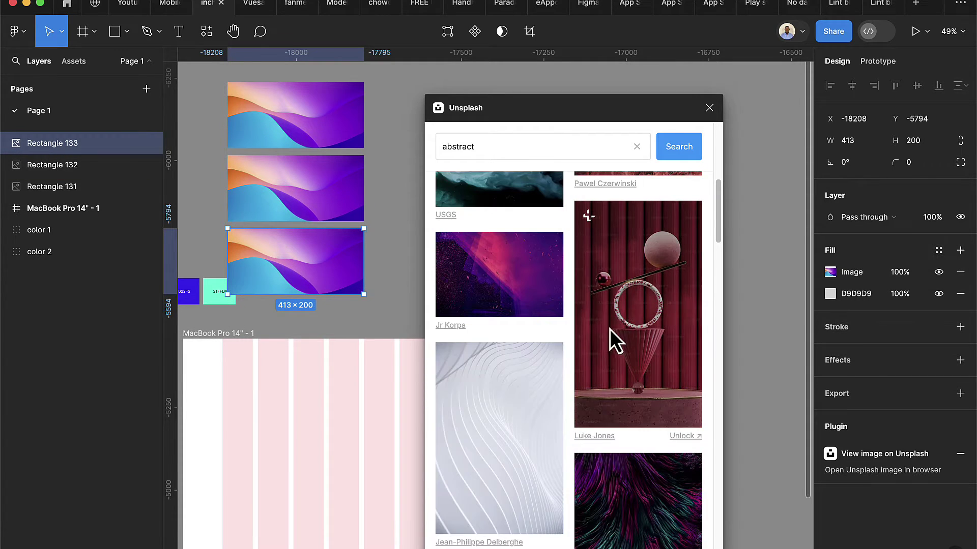
left_click(640, 316)
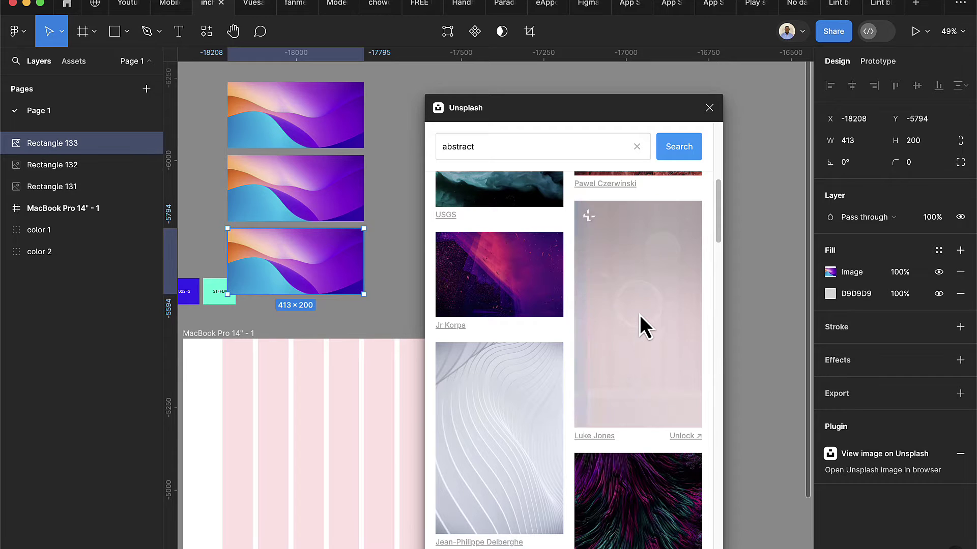
left_click(327, 211)
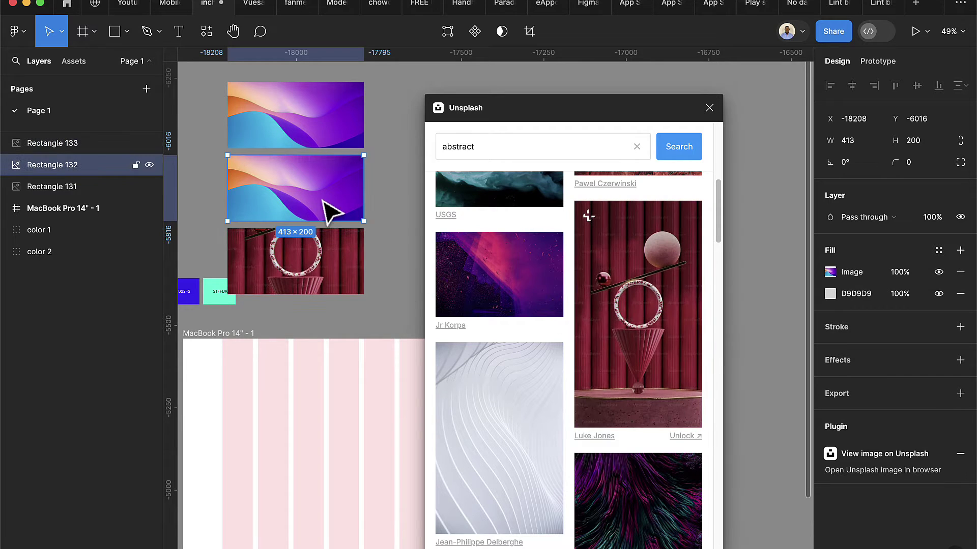
left_click(639, 506)
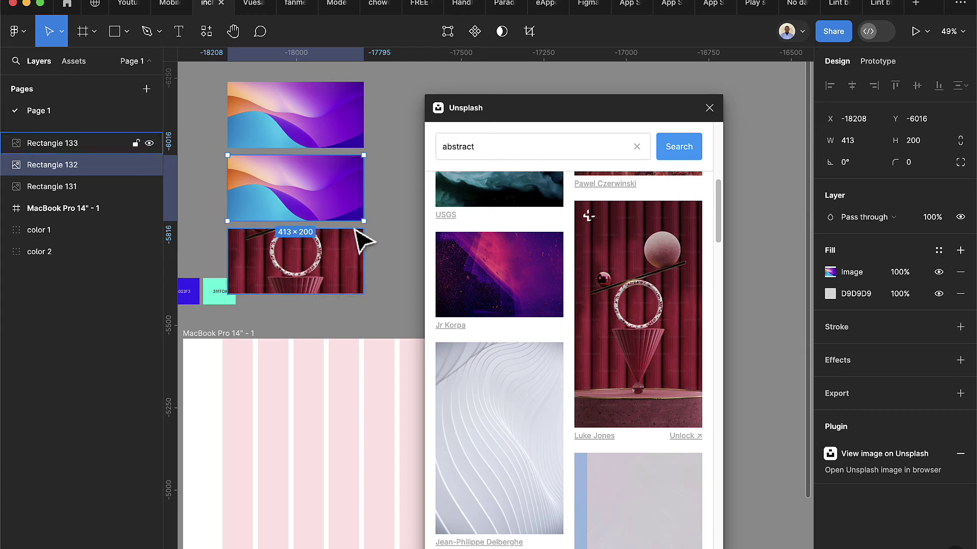
scroll(330, 207, "up", 1)
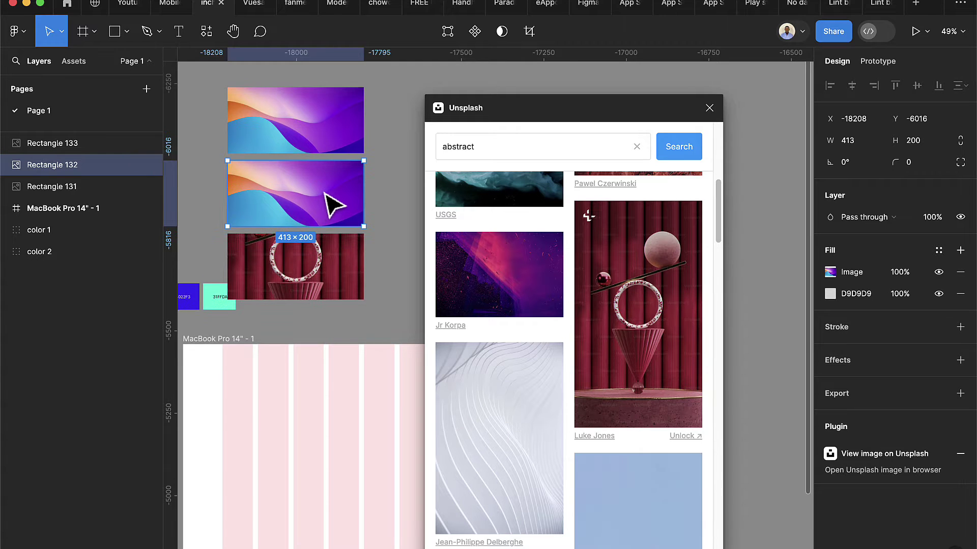
Duplicate the wave-image rectangle three times upward, keeping the same spacing in the column
scroll(315, 149, "up", 5)
left_click(311, 183)
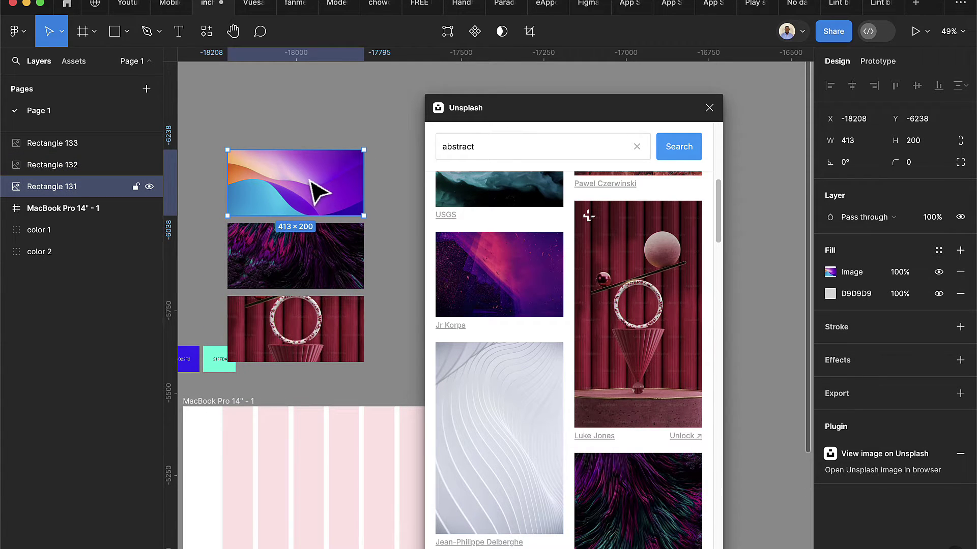
left_click_drag(311, 185, 311, 113)
scroll(315, 121, "up", 1)
scroll(319, 124, "up", 1)
key("ctrl+d")
scroll(319, 127, "up", 5)
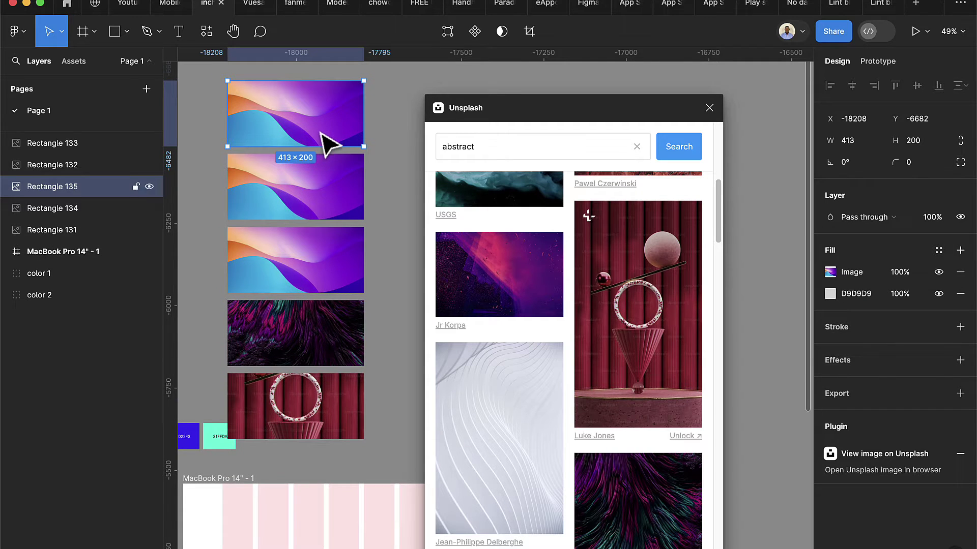
key("ctrl+d")
scroll(339, 208, "up", 5)
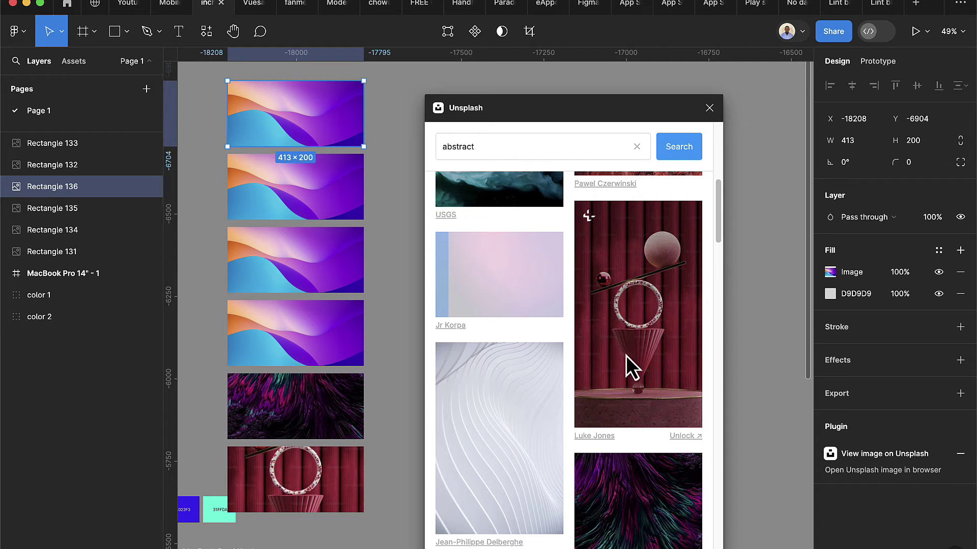
Fill the topmost rectangle with the dark purple-and-pink image and the one below it with the blue-and-orange smoke image
scroll(628, 363, "down", 8)
scroll(626, 352, "down", 5)
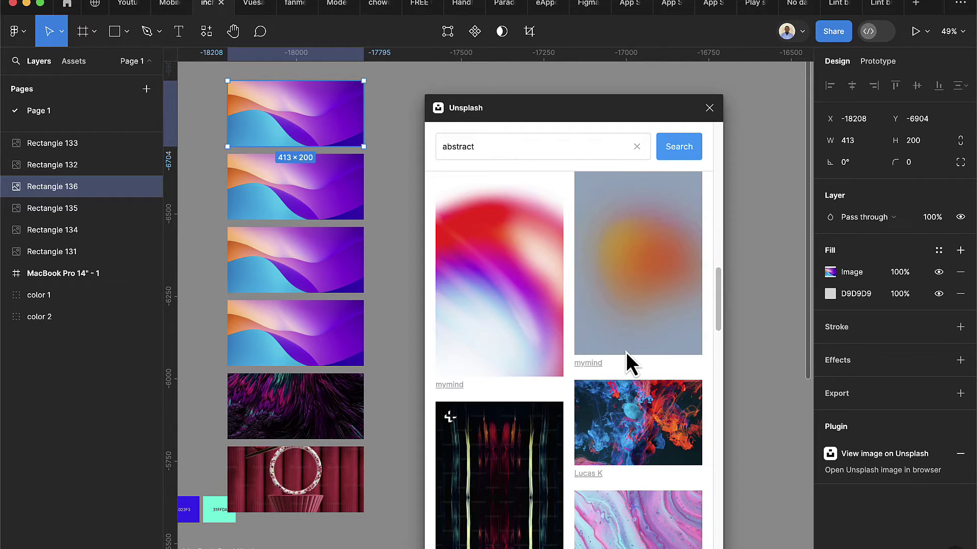
left_click(626, 349)
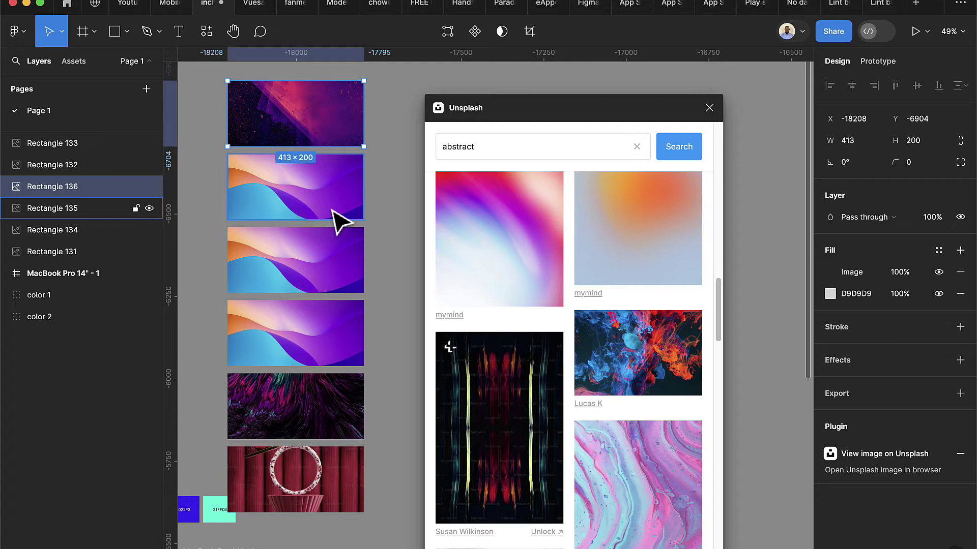
left_click(336, 216)
left_click(656, 358)
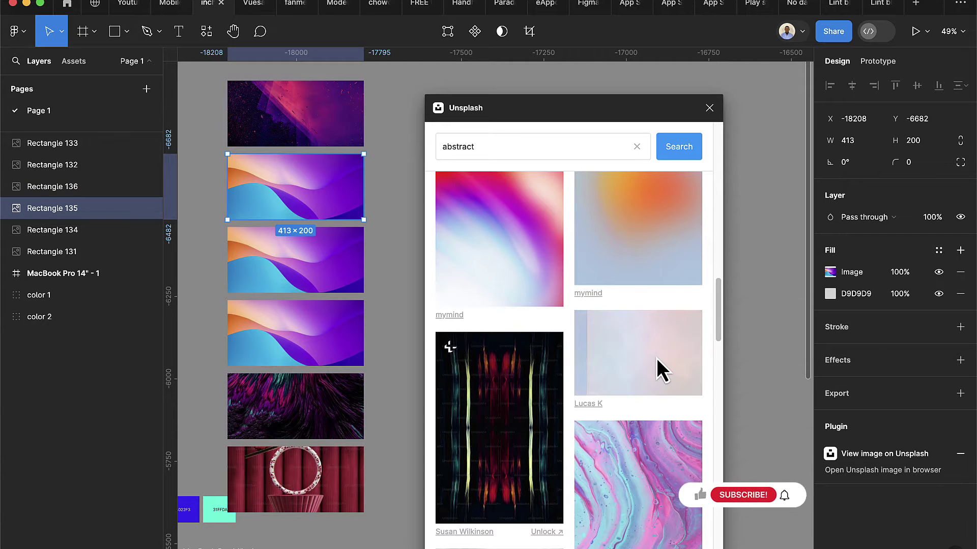
Fill the third rectangle from the top of the column with the black image of red light streaks
scroll(648, 362, "down", 7)
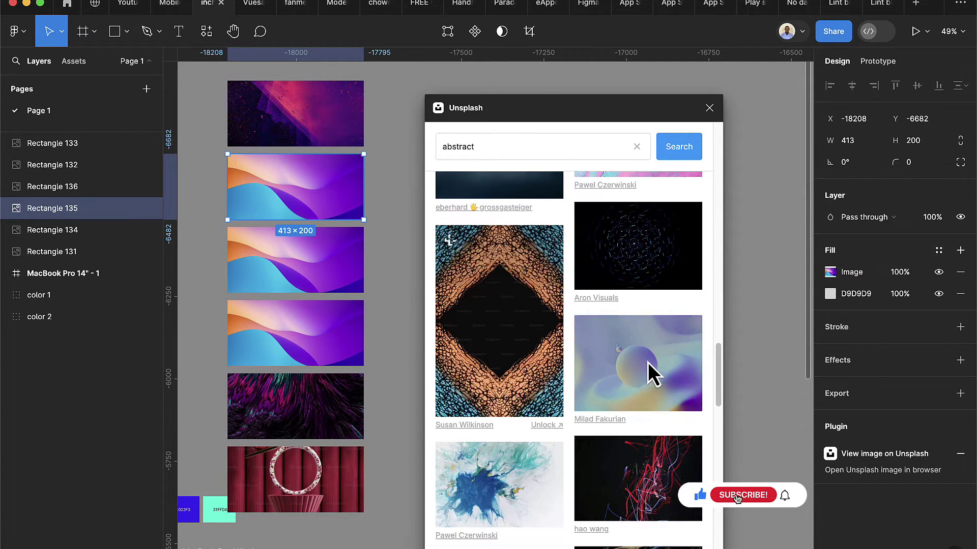
scroll(648, 362, "down", 2)
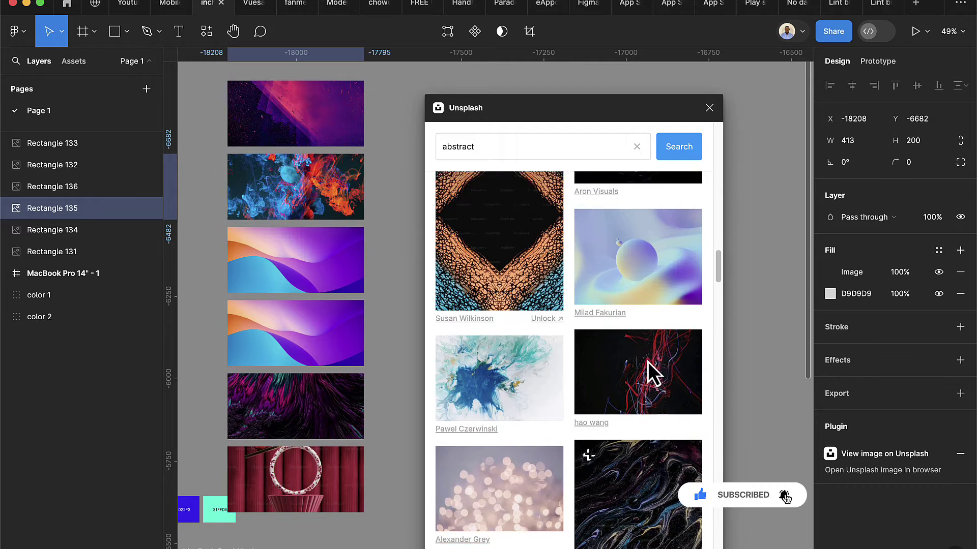
left_click(359, 283)
left_click(623, 340)
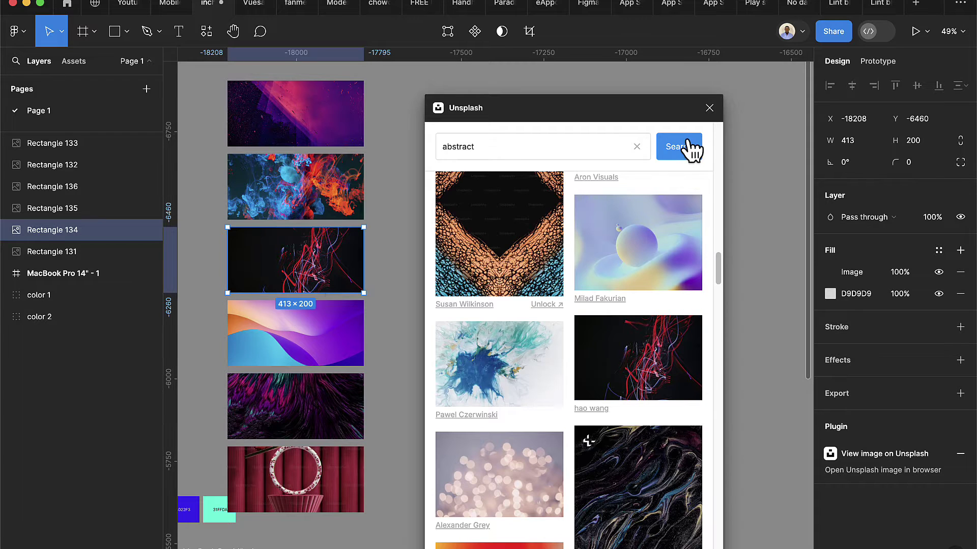
Check the column of six images and close the Unsplash plugin
scroll(300, 323, "down", 3)
left_click(308, 405)
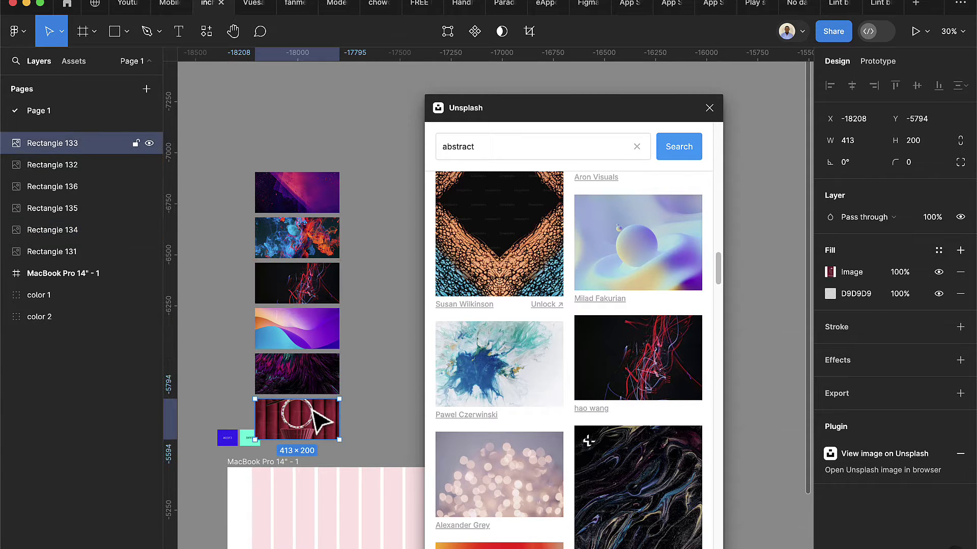
left_click(295, 366)
left_click(295, 281)
left_click(290, 239)
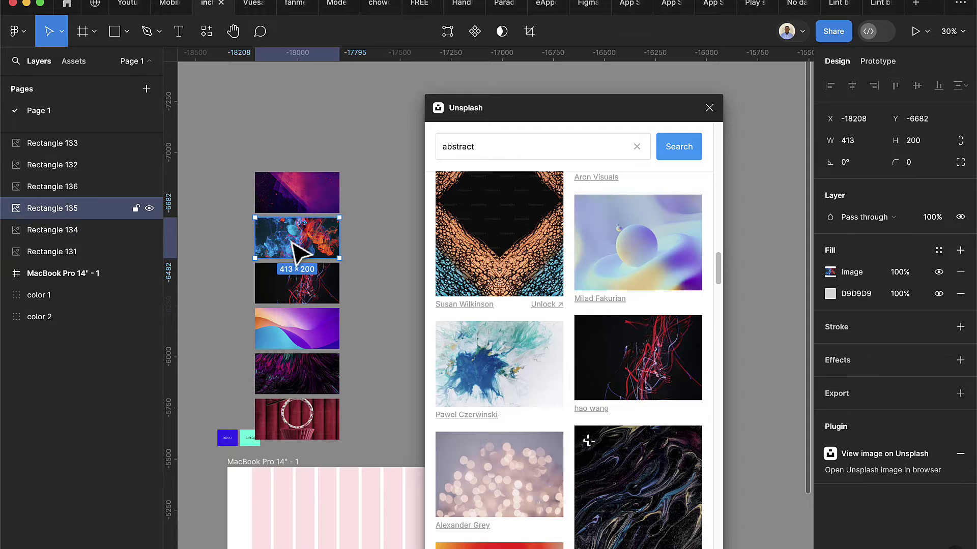
left_click(709, 108)
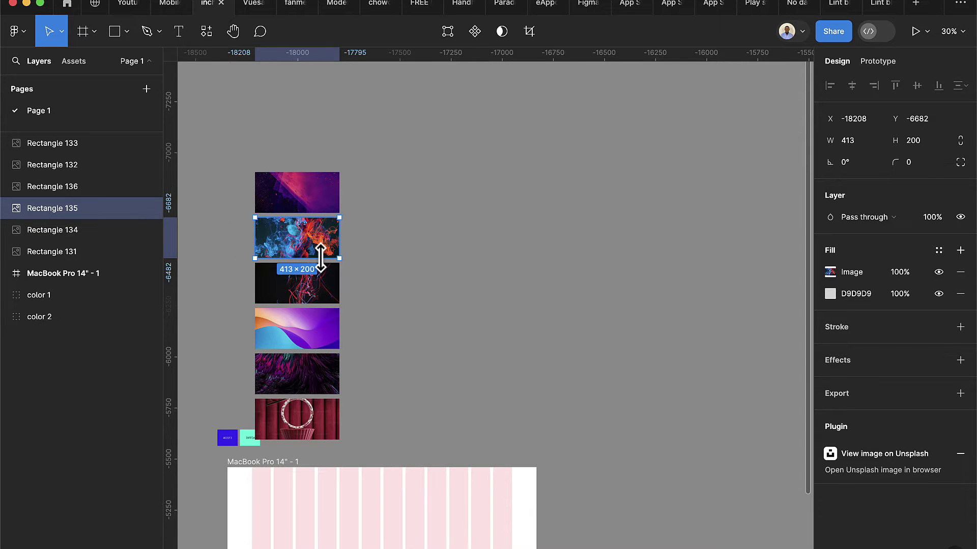
Select all six image rectangles and batch-rename their layers with the pattern "image $n", numbering upward from 1
scroll(316, 254, "up", 2)
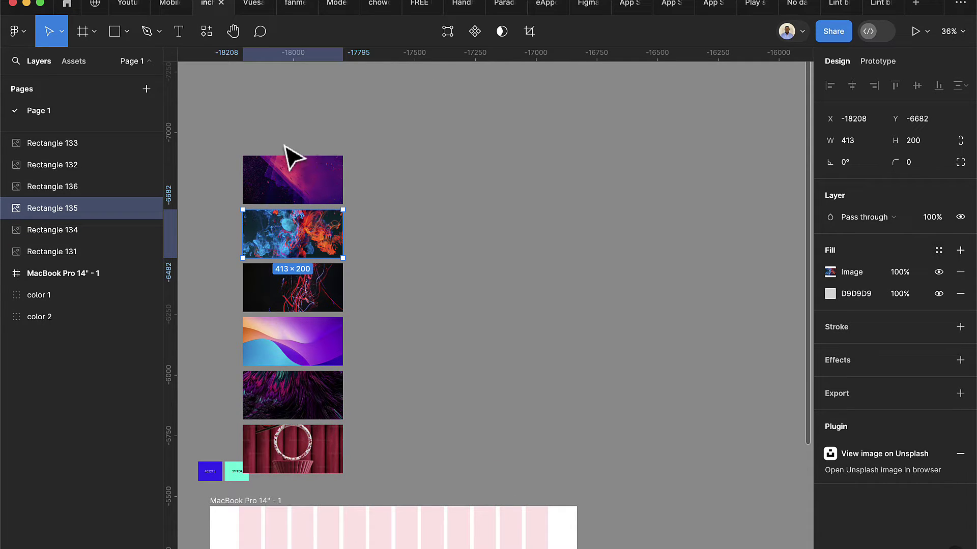
left_click_drag(276, 133, 341, 437)
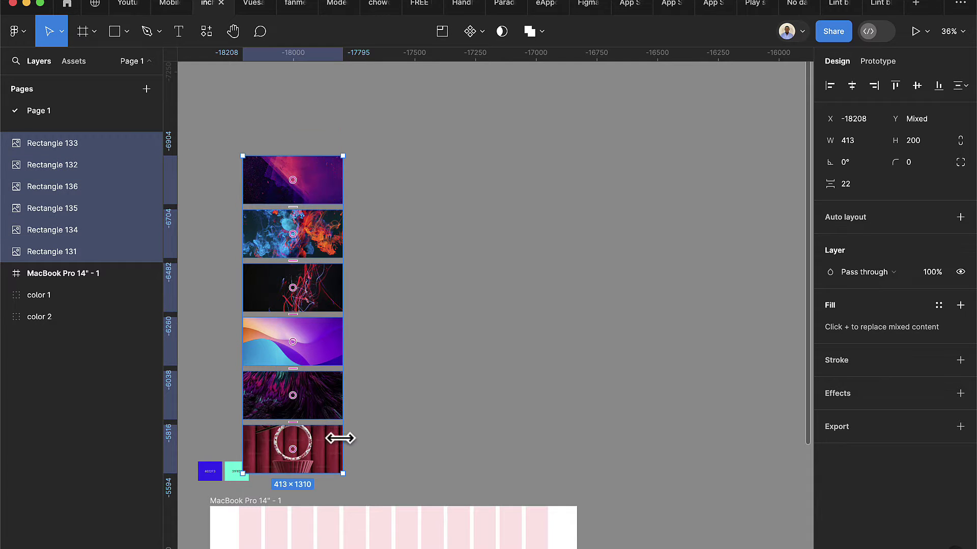
right_click(36, 179)
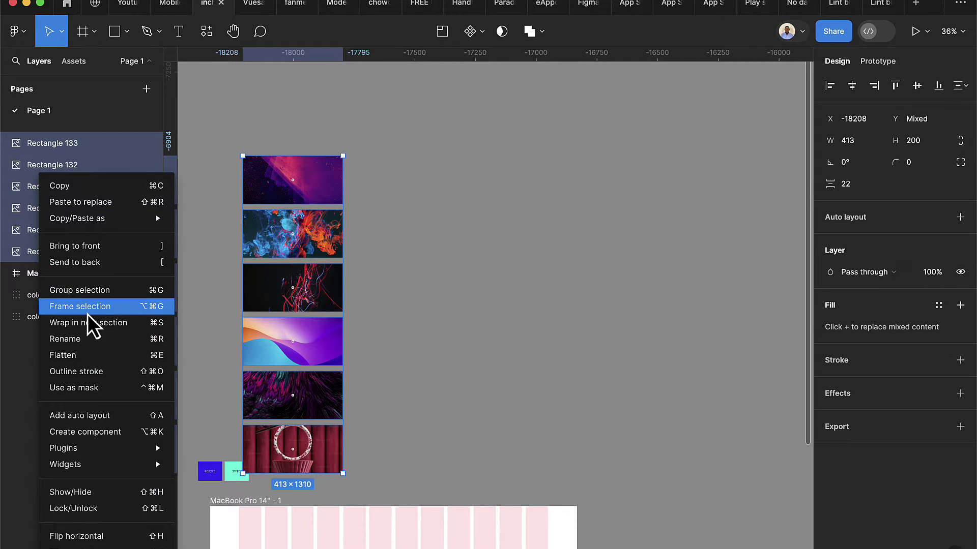
left_click(87, 339)
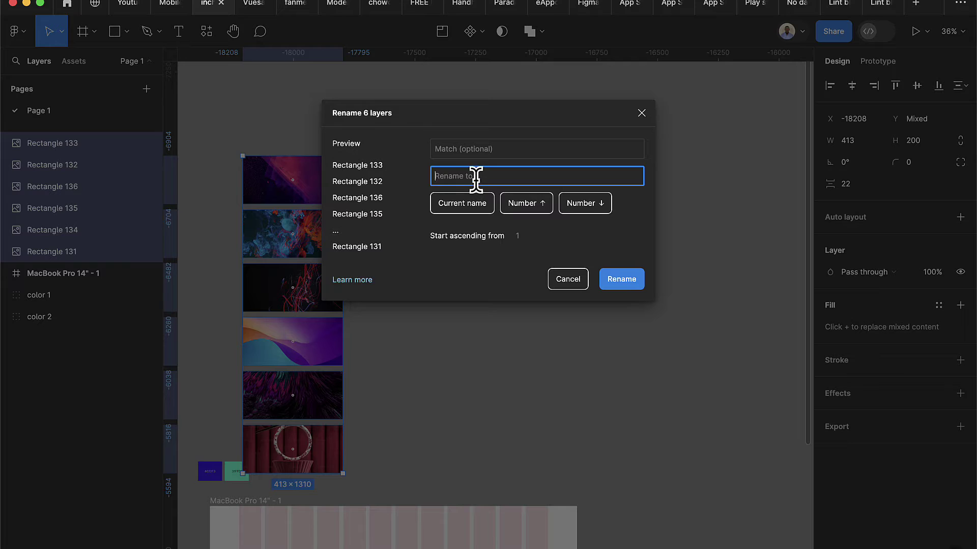
type("image $")
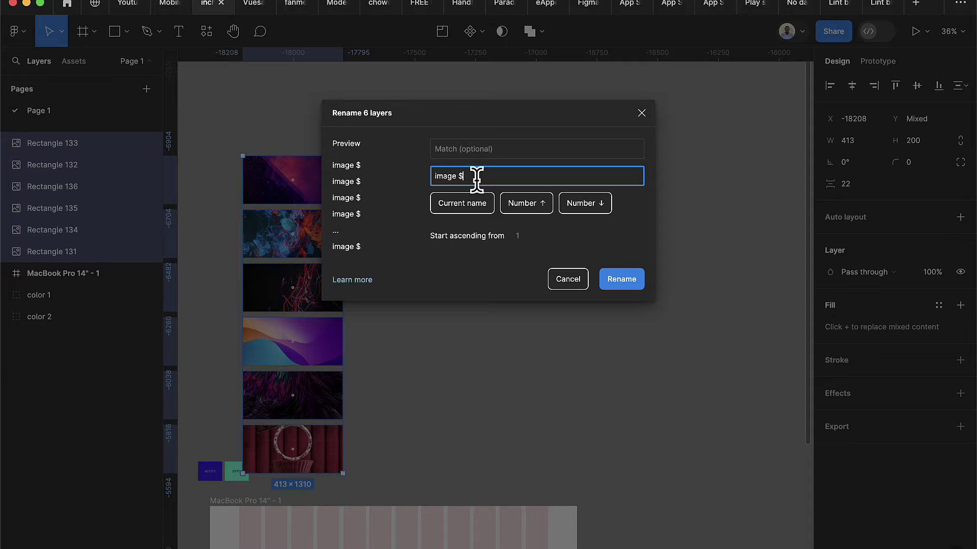
type("n")
key("BackSpace")
type("N")
key("BackSpace")
type("n")
left_click(622, 279)
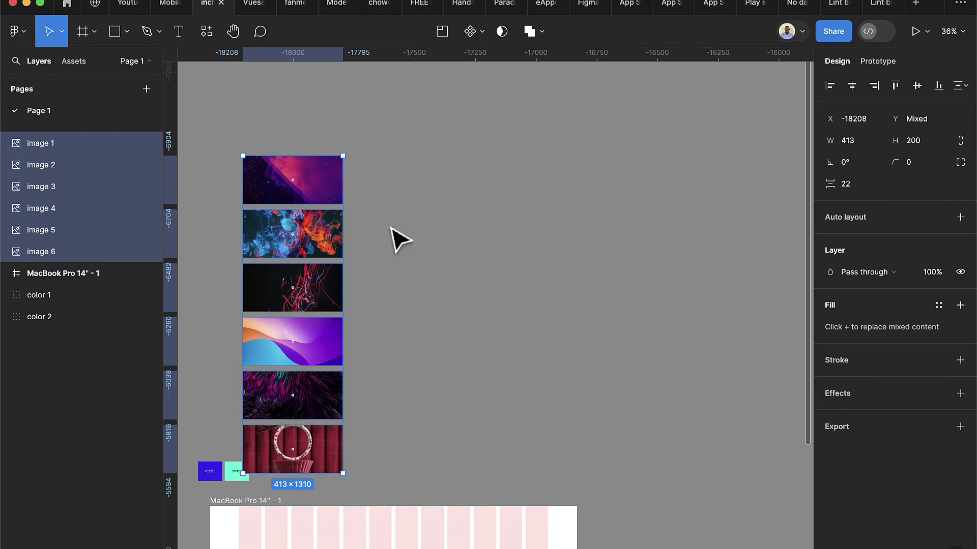
Move the six images together up and to the right, clear of the colour swatches, to about X -17702, and deselect them
left_click_drag(328, 256, 450, 189)
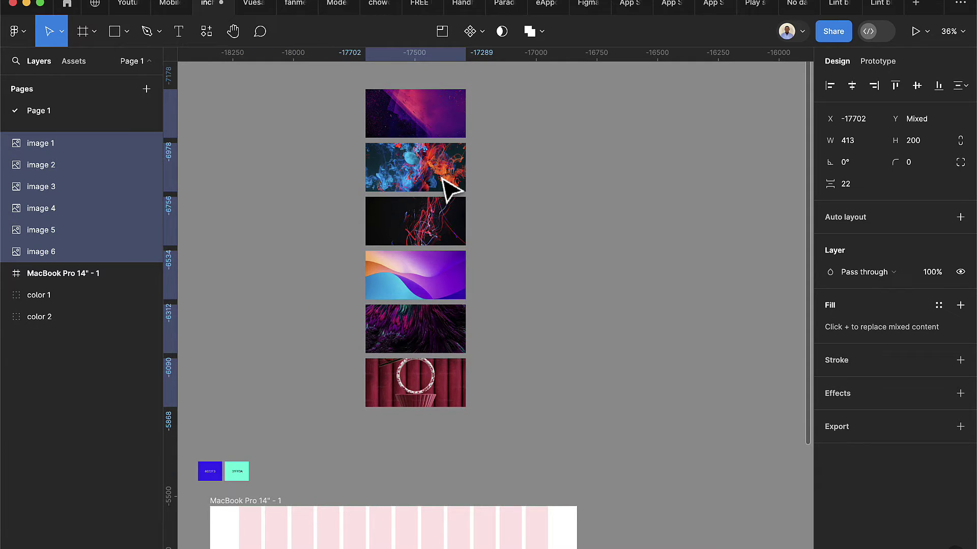
left_click(506, 167)
scroll(513, 178, "up", 2)
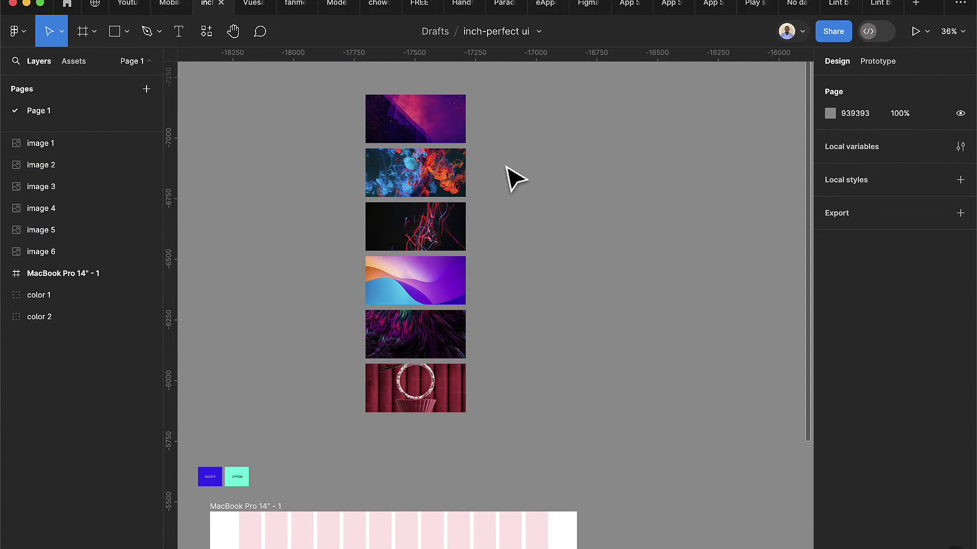
Turn the upper three images of the column, image 3, image 4 and image 5, each into its own component
left_click(453, 139)
left_click(473, 32)
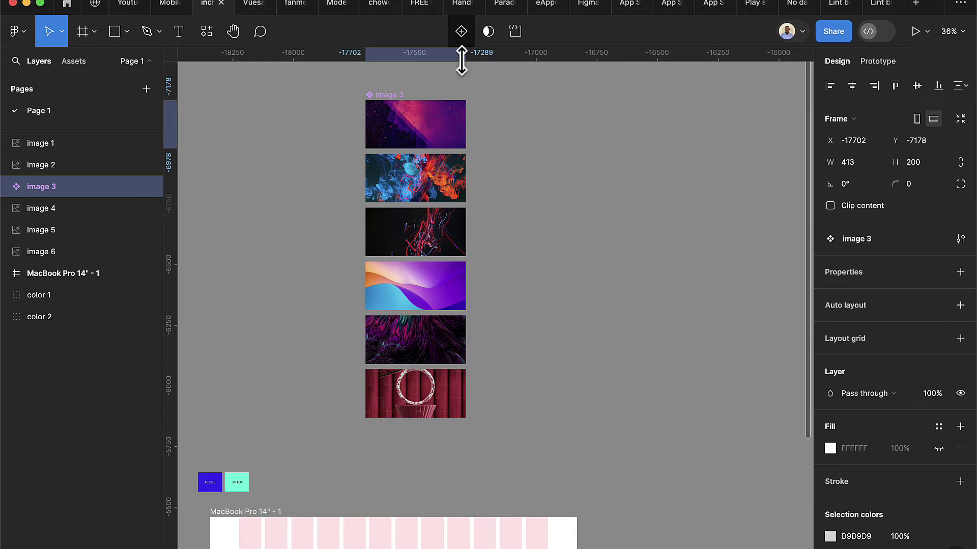
left_click(409, 192)
left_click(483, 36)
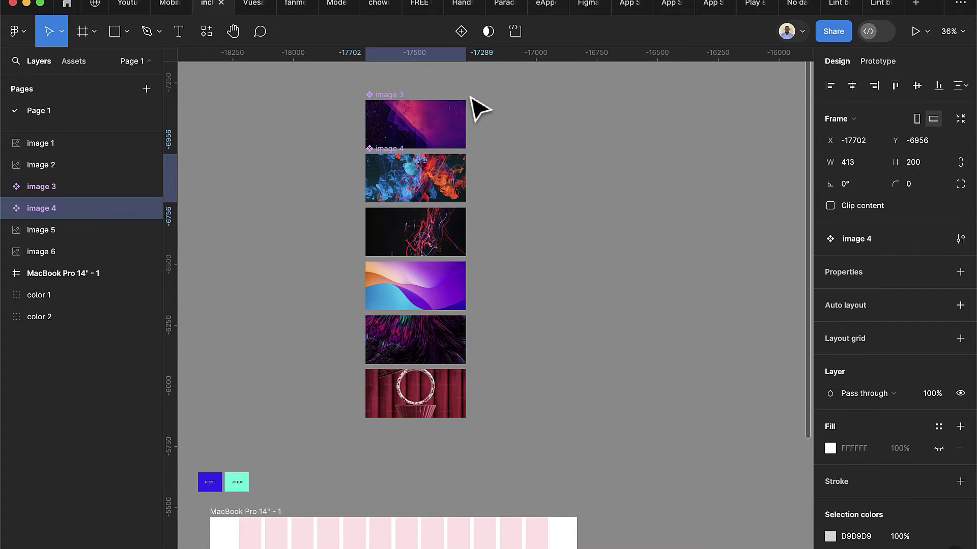
left_click(442, 259)
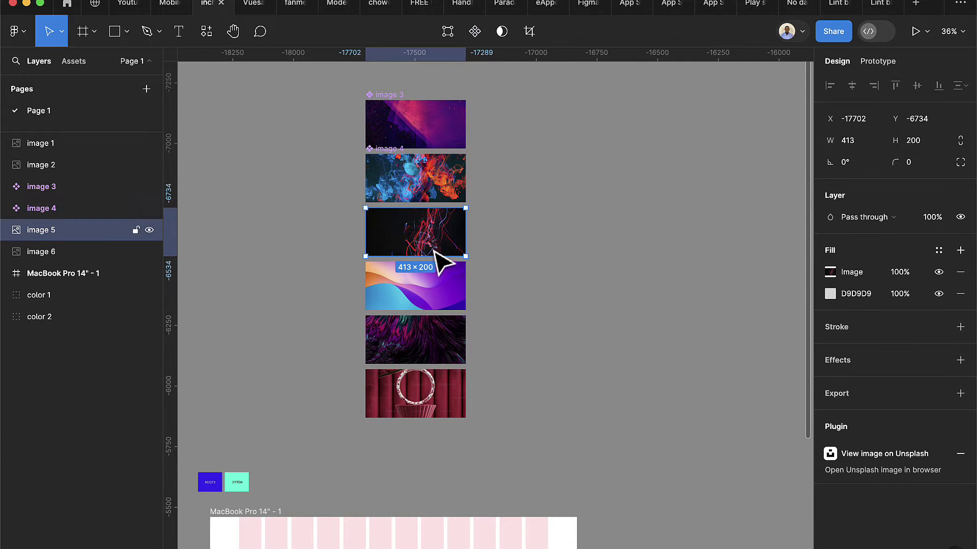
left_click(474, 33)
Make separate components of the lower three images, image 6, image 2 and image 1
left_click(414, 298)
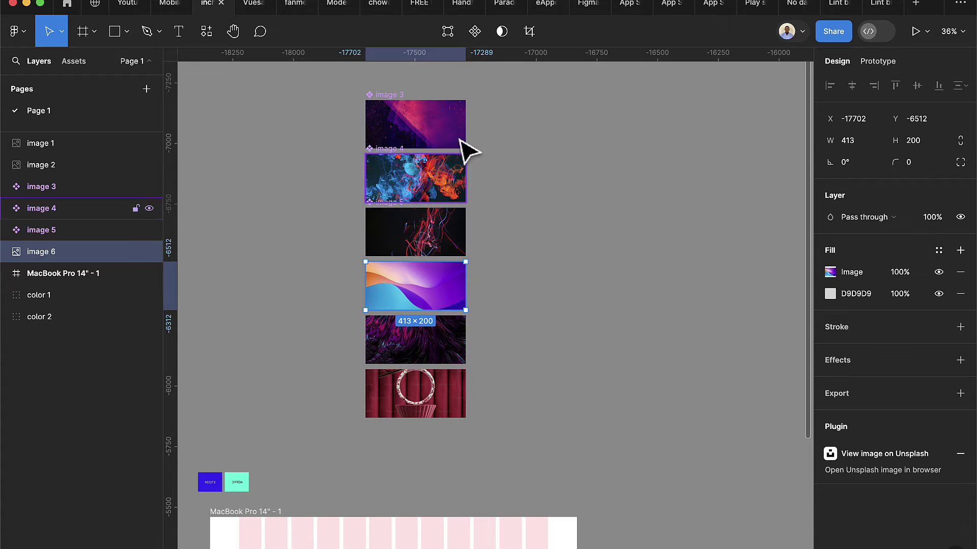
left_click(472, 31)
left_click(419, 342)
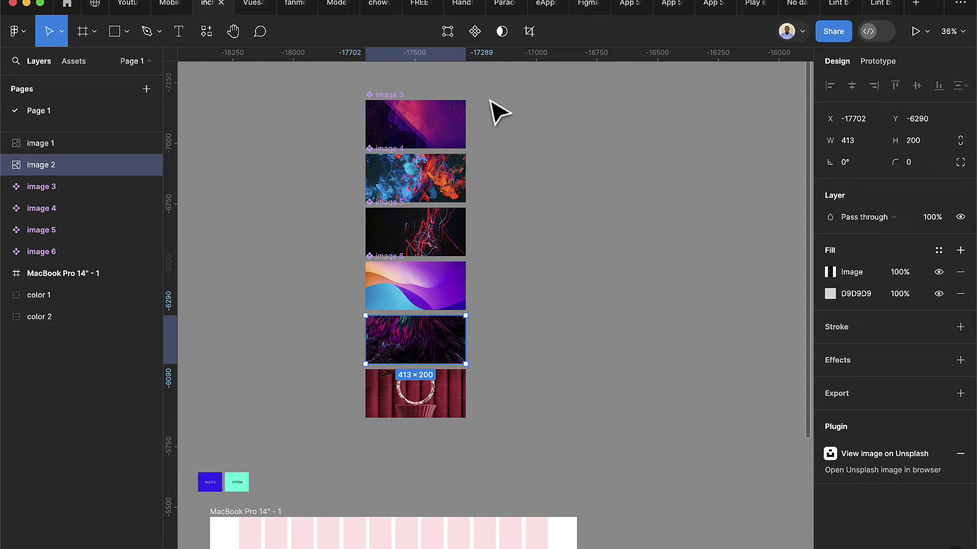
left_click(474, 32)
left_click(434, 391)
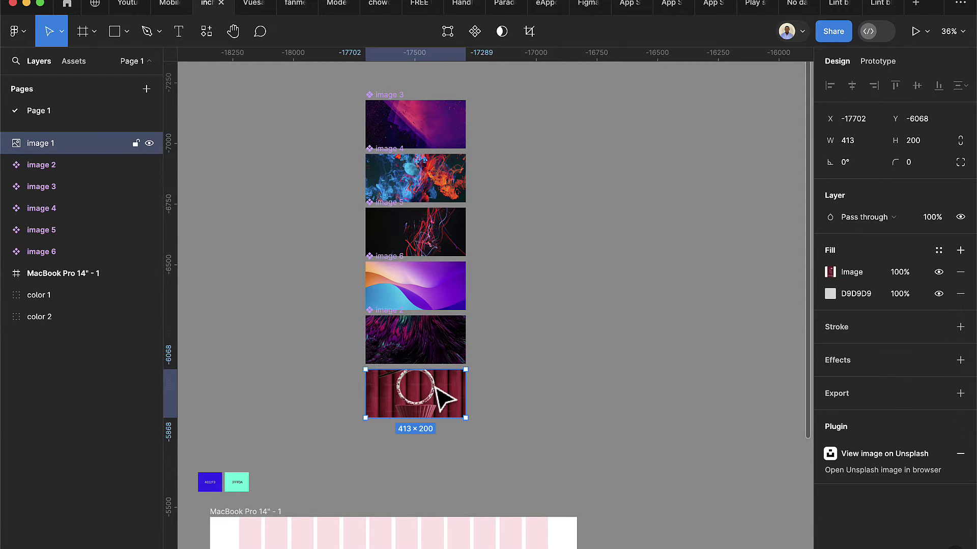
left_click(463, 33)
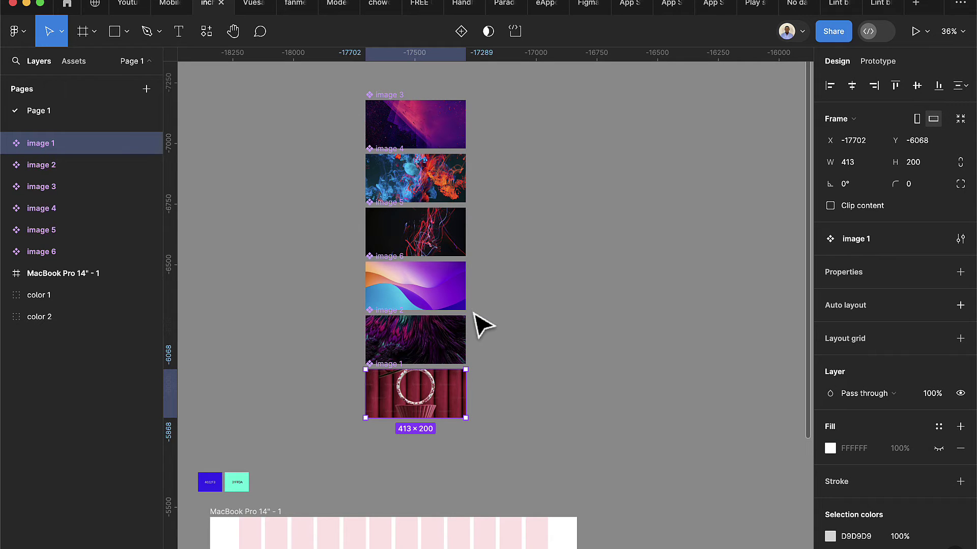
scroll(464, 354, "down", 5)
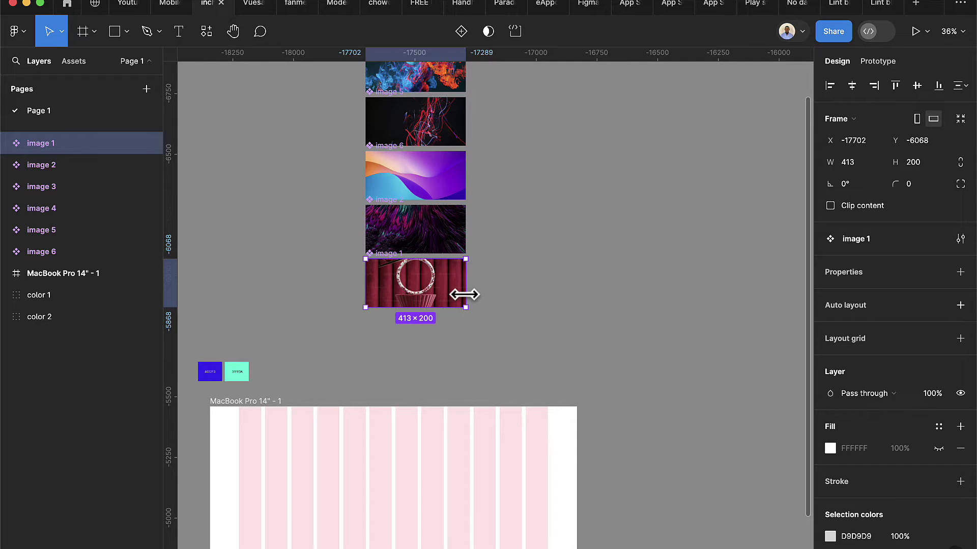
Place an instance of the local component image 4 on the empty canvas beside the desktop frame, at about X -16425, Y -5522
left_click(85, 64)
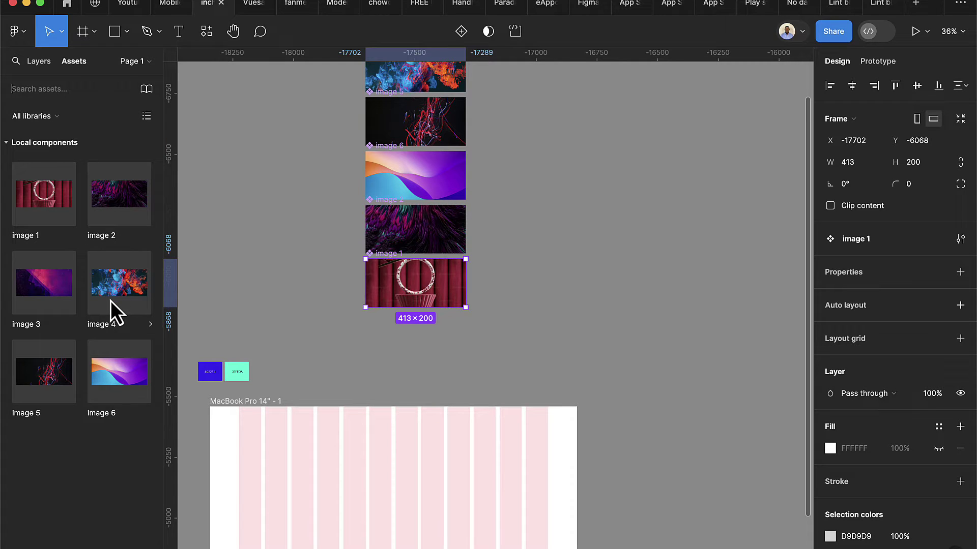
left_click_drag(103, 289, 704, 425)
scroll(713, 375, "down", 3)
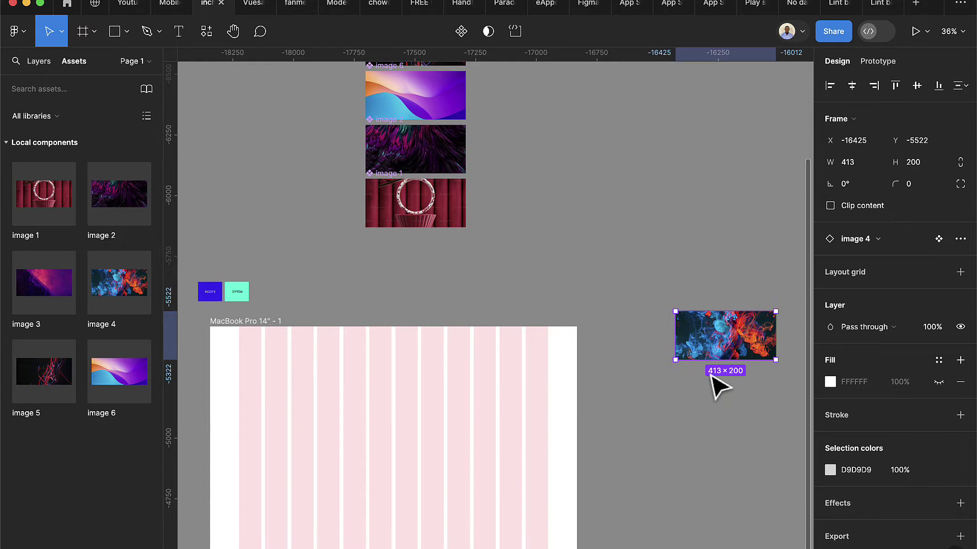
scroll(715, 381, "right", 5)
scroll(600, 351, "up", 1)
scroll(600, 351, "up", 3)
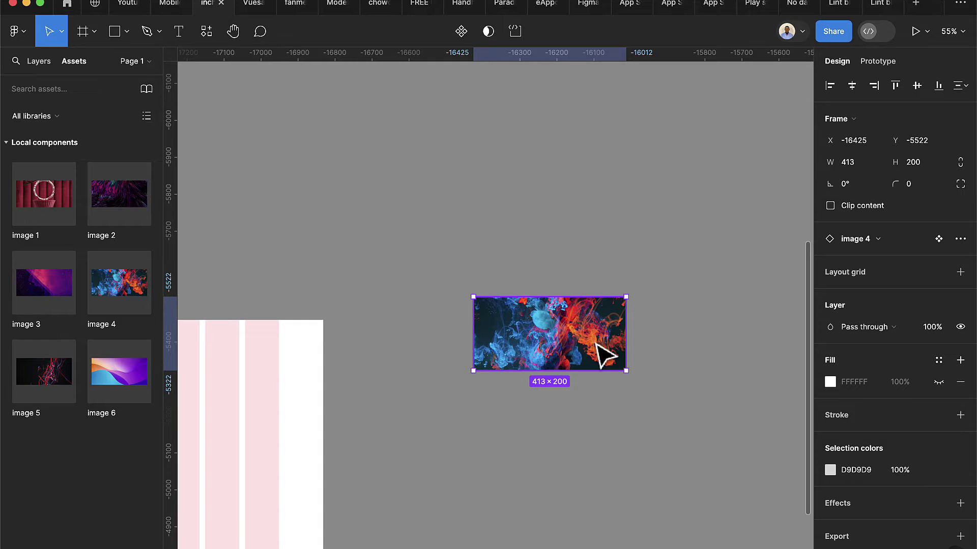
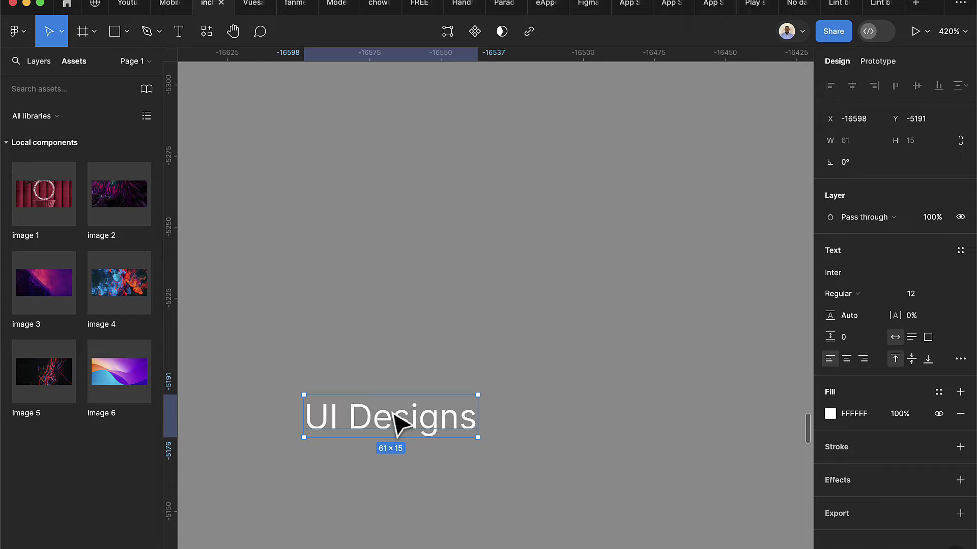
Wrap the "UI Designs" text in an auto layout frame and add a fill to that frame
key("shift+a")
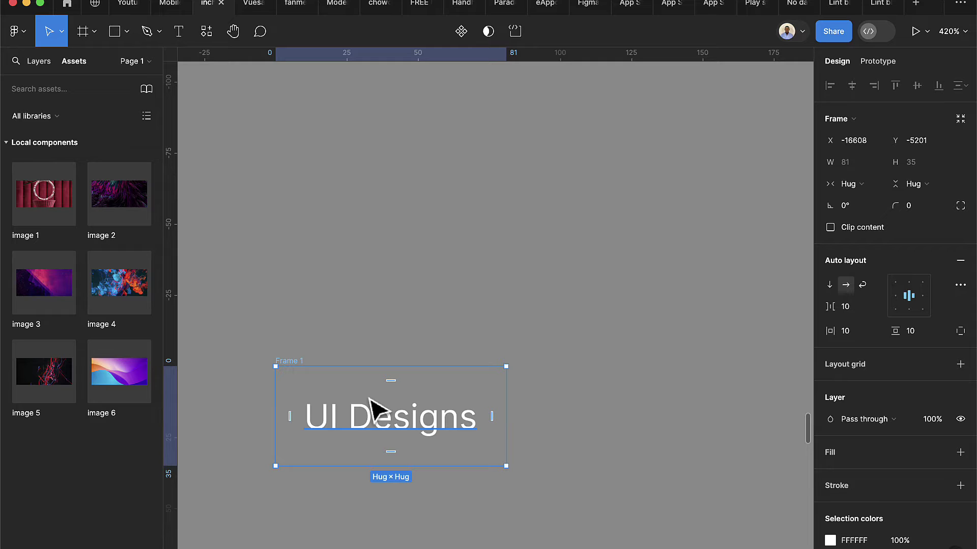
scroll(880, 466, "down", 2)
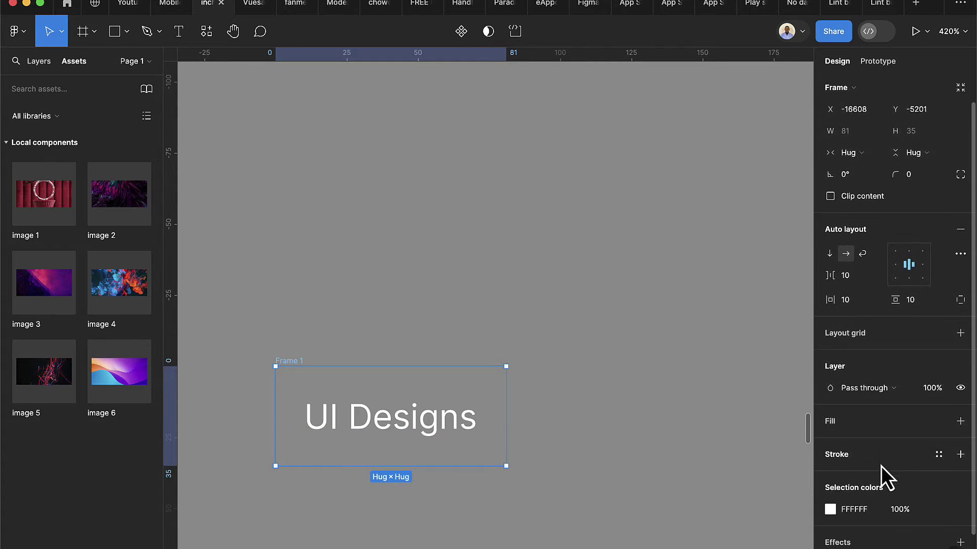
scroll(882, 458, "down", 1)
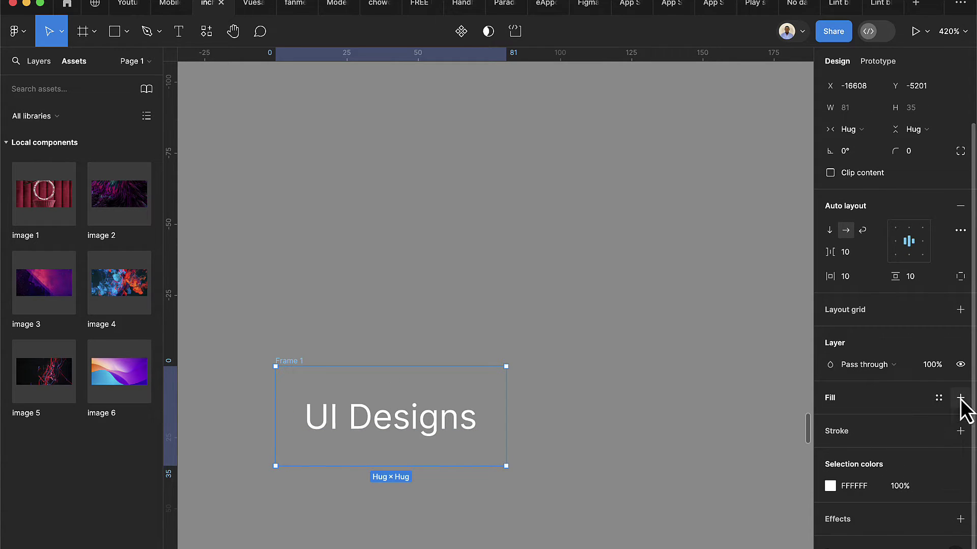
left_click(960, 398)
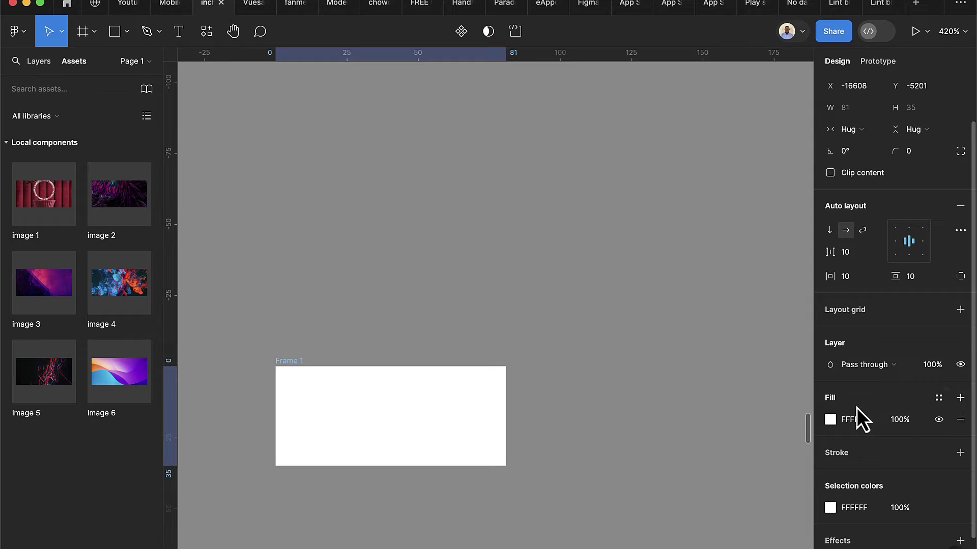
Set the frame's fill to 4022F3 by sampling the blue colour swatch above the desktop frame
left_click(830, 420)
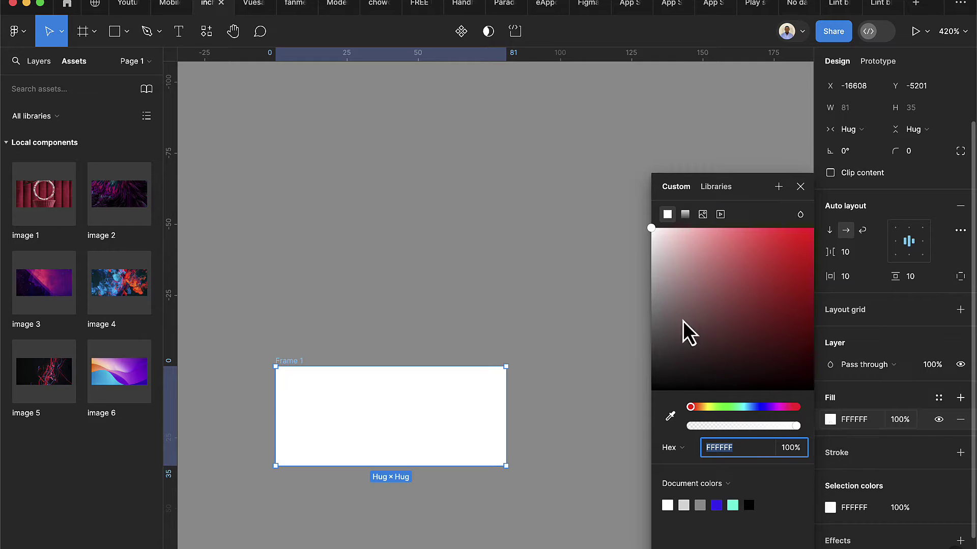
scroll(560, 294, "down", 2)
left_click(670, 416)
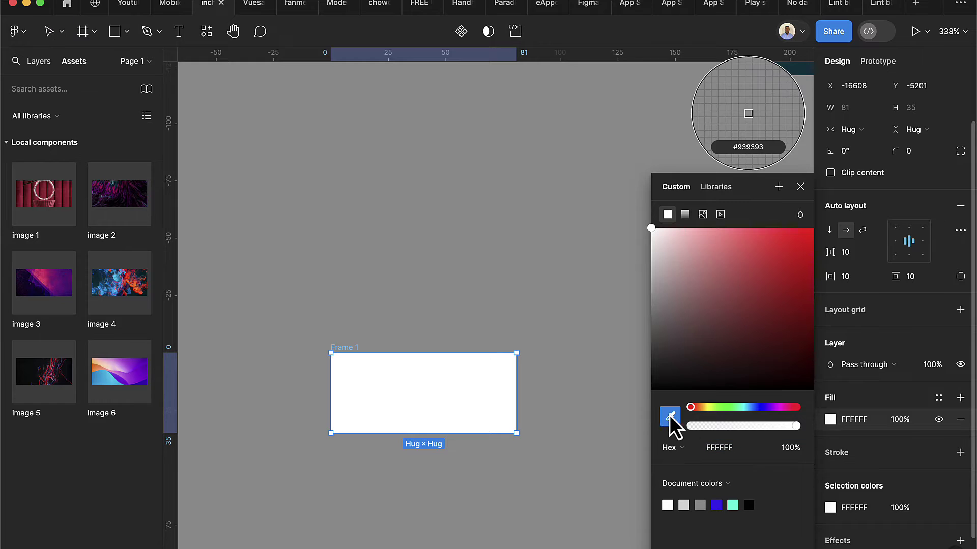
scroll(425, 298, "down", 10)
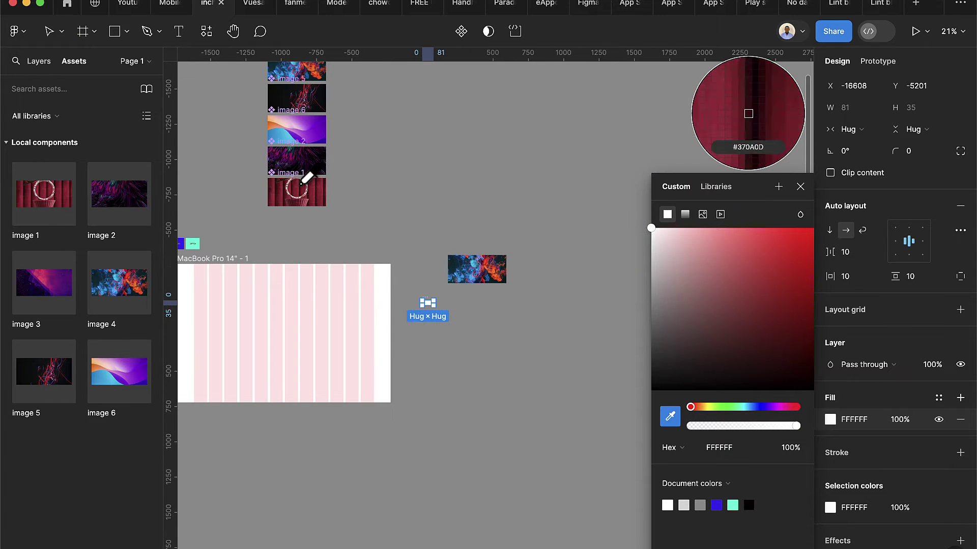
scroll(255, 219, "left", 5)
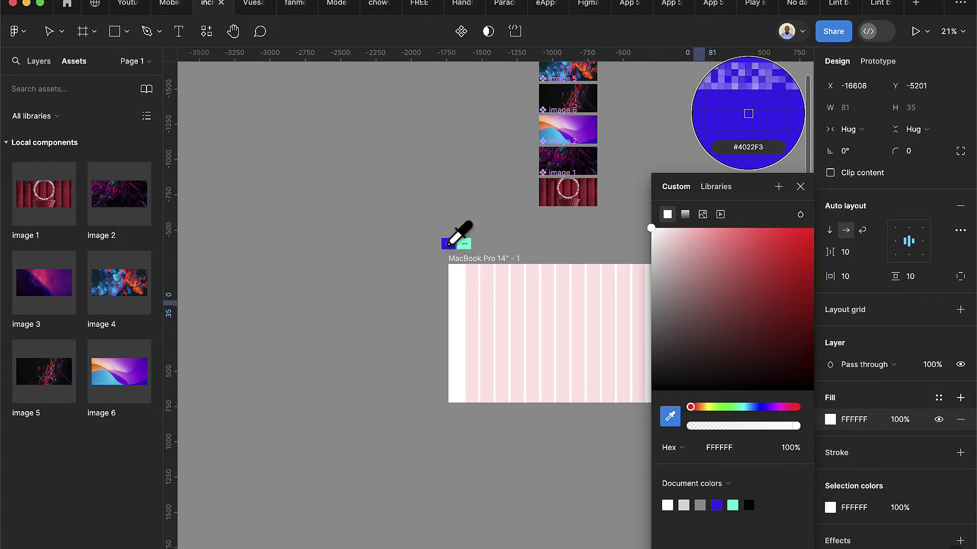
left_click(447, 243)
Lighten the "UI Designs" frame's fill to the pale purple B2A5FC and deselect the frame
scroll(465, 266, "right", 10)
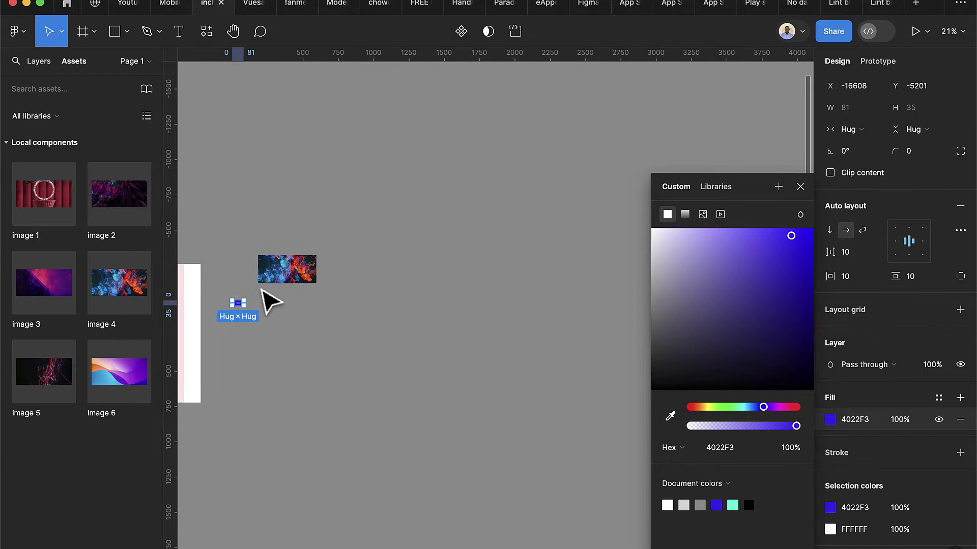
scroll(219, 301, "up", 15)
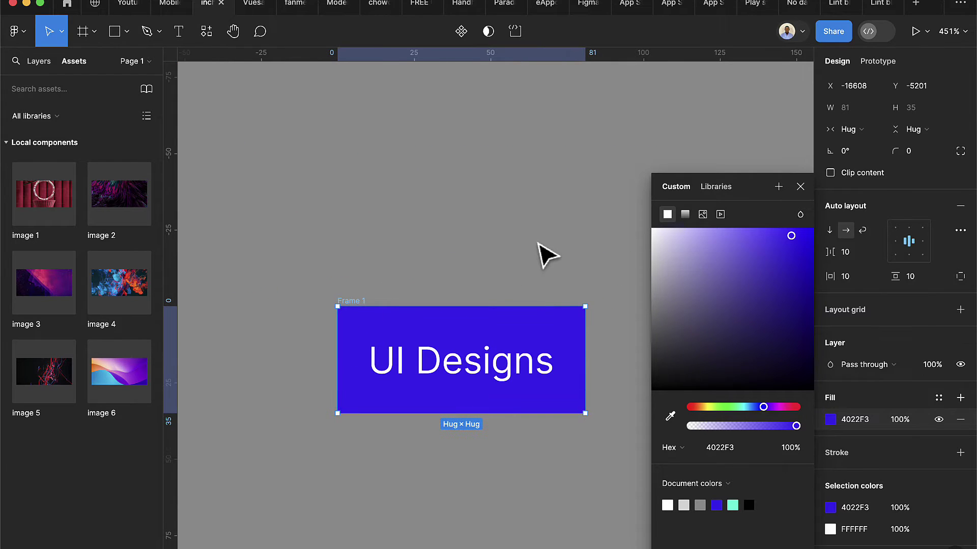
left_click_drag(794, 237, 707, 237)
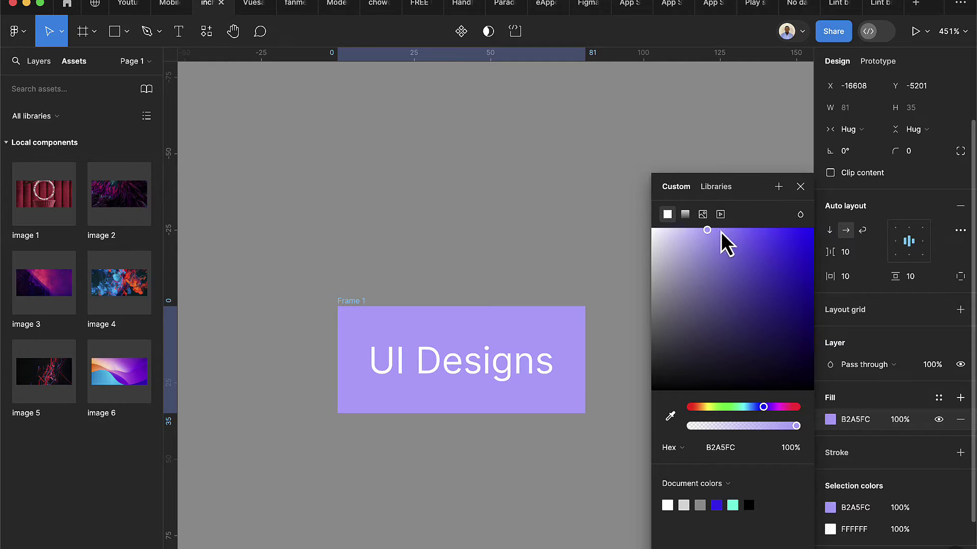
key("Return")
left_click(800, 186)
left_click(656, 338)
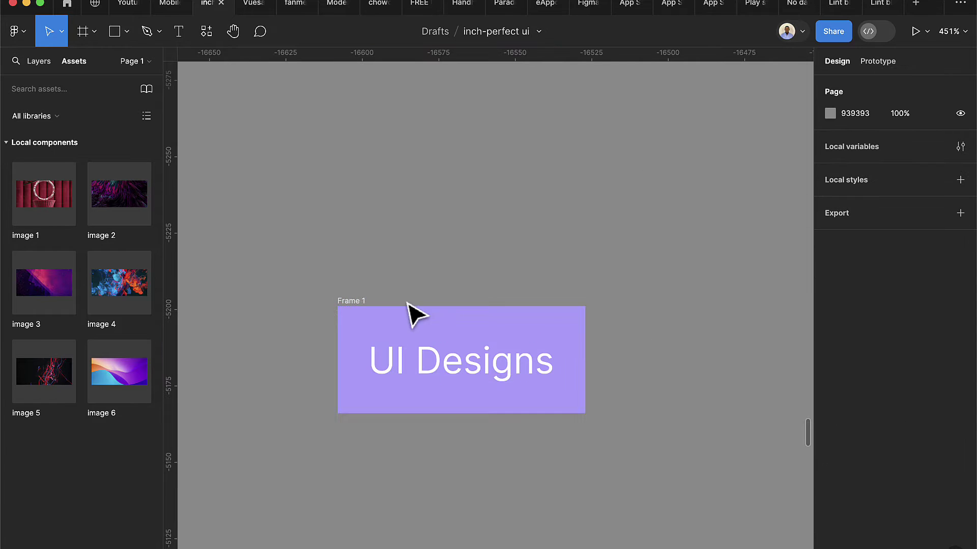
Set the "UI Designs" frame's auto layout padding to 6 horizontally and 4 vertically
left_click(362, 302)
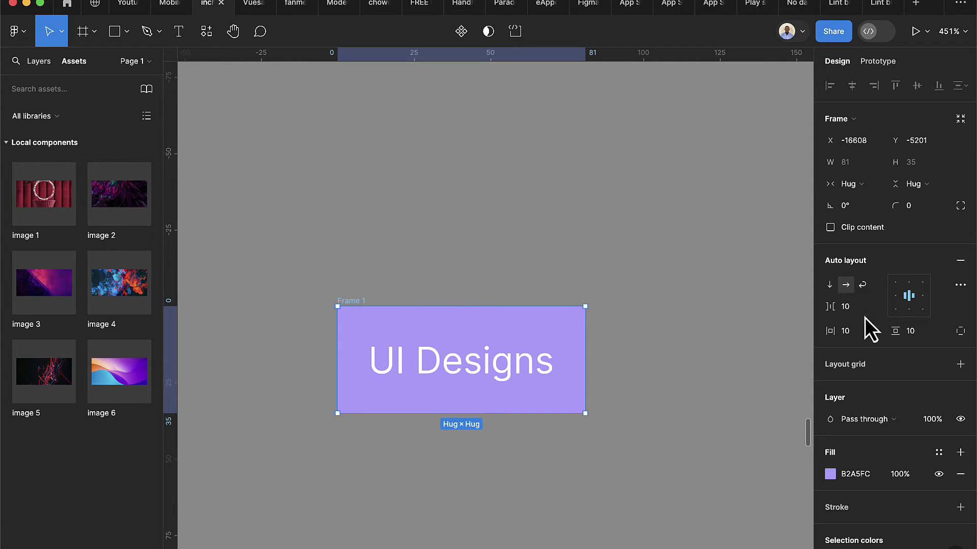
left_click(854, 331)
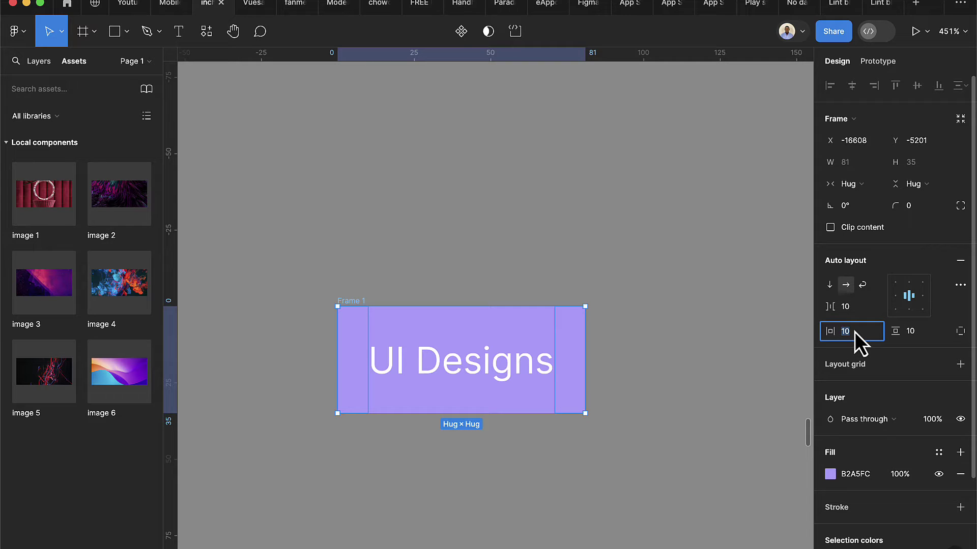
type("6")
key("Return")
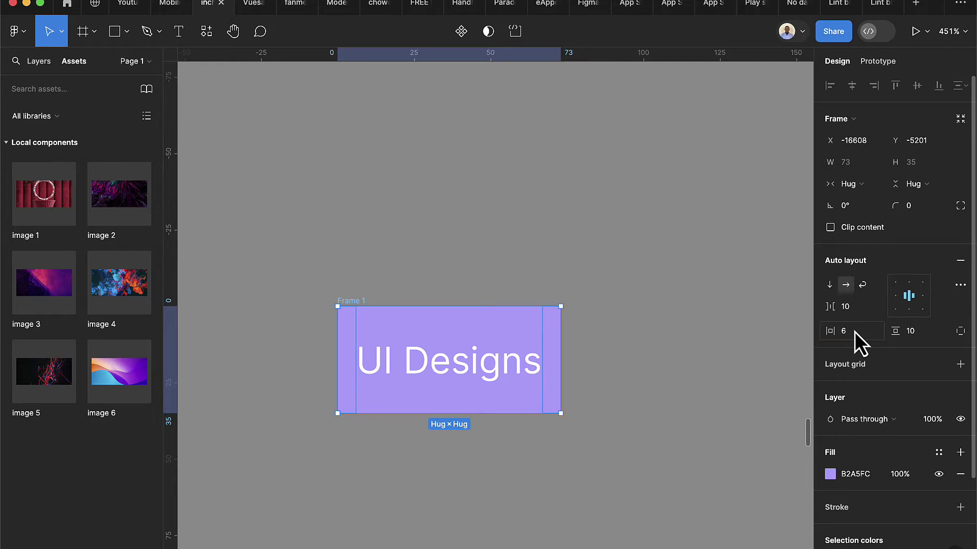
left_click(918, 333)
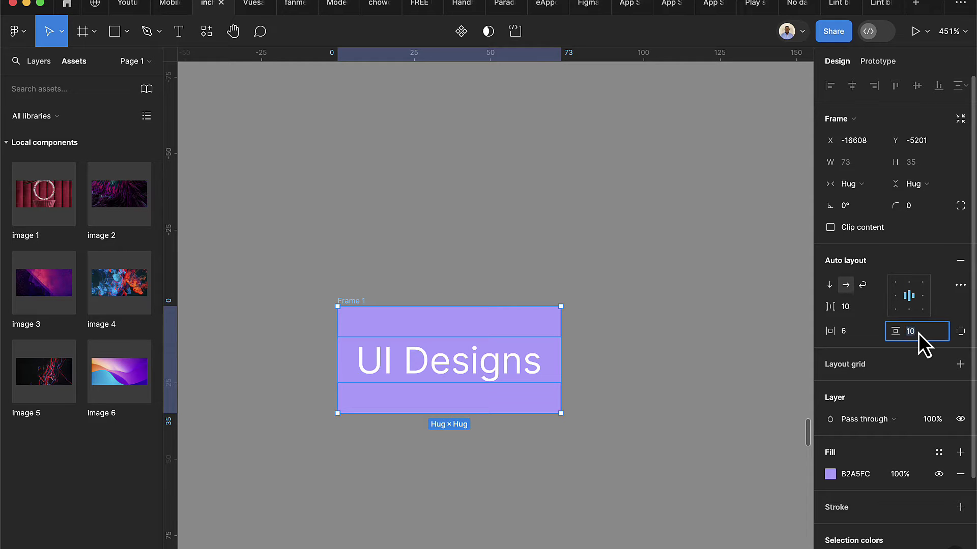
type("4")
key("Return")
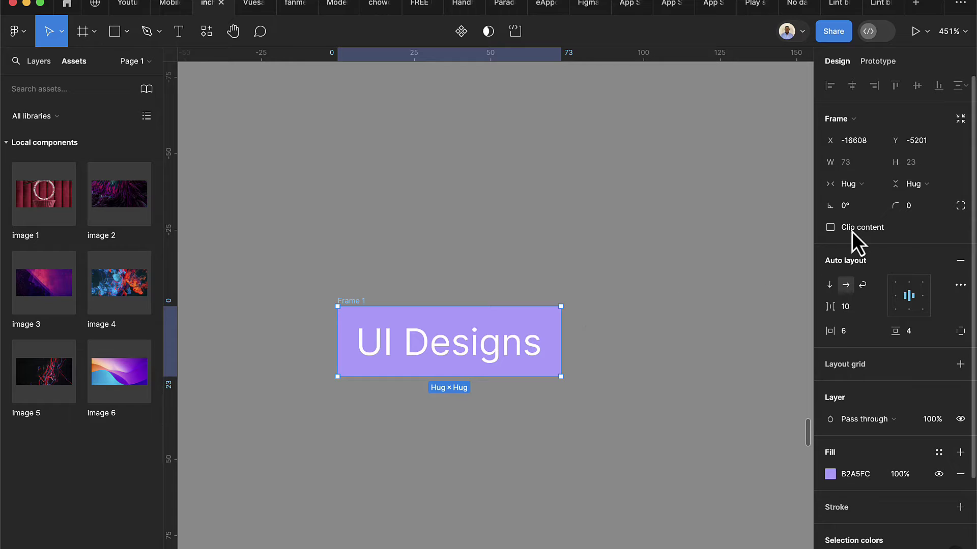
Round the "UI Designs" frame's corners with a radius of 12
left_click(913, 209)
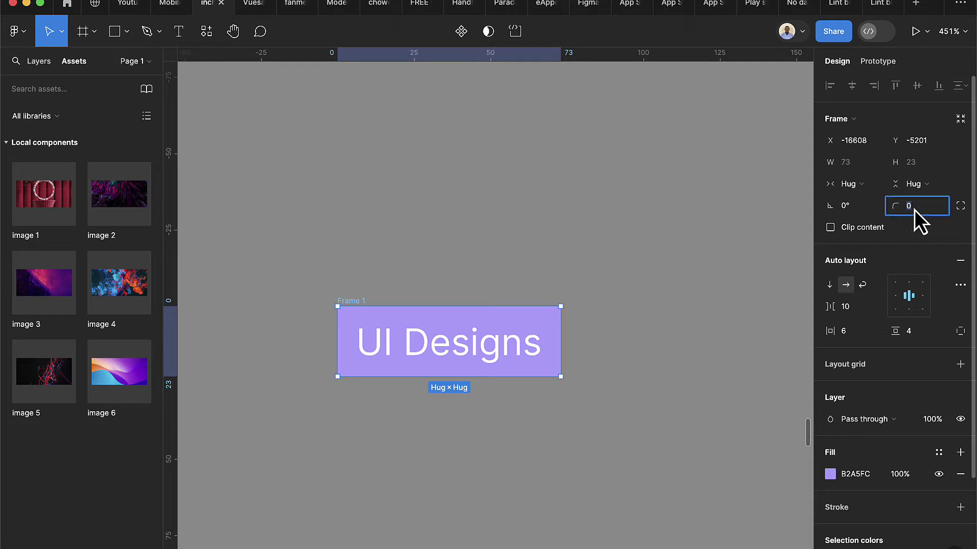
type("12")
key("Return")
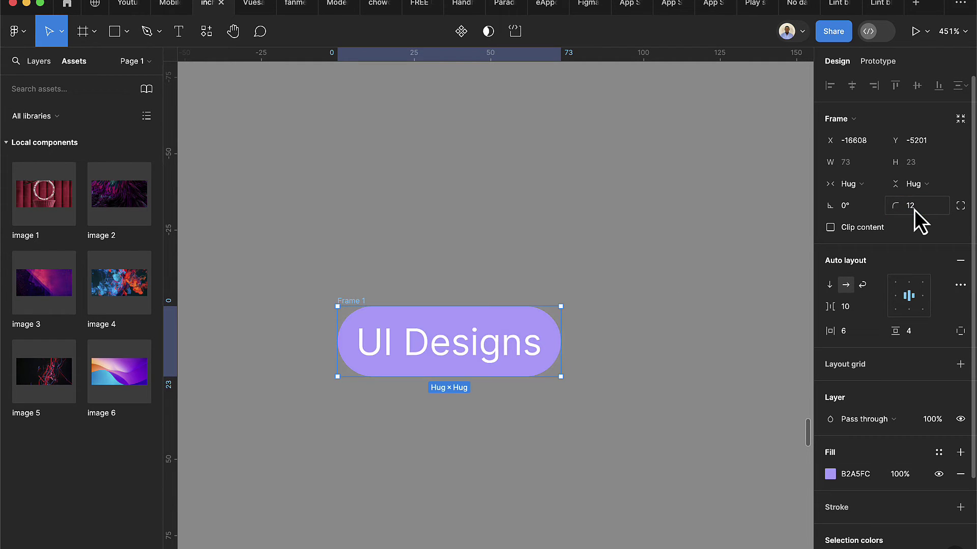
Rename the pill-shaped frame as Tag and move it up to about X -16616, Y -5284
scroll(539, 342, "down", 5)
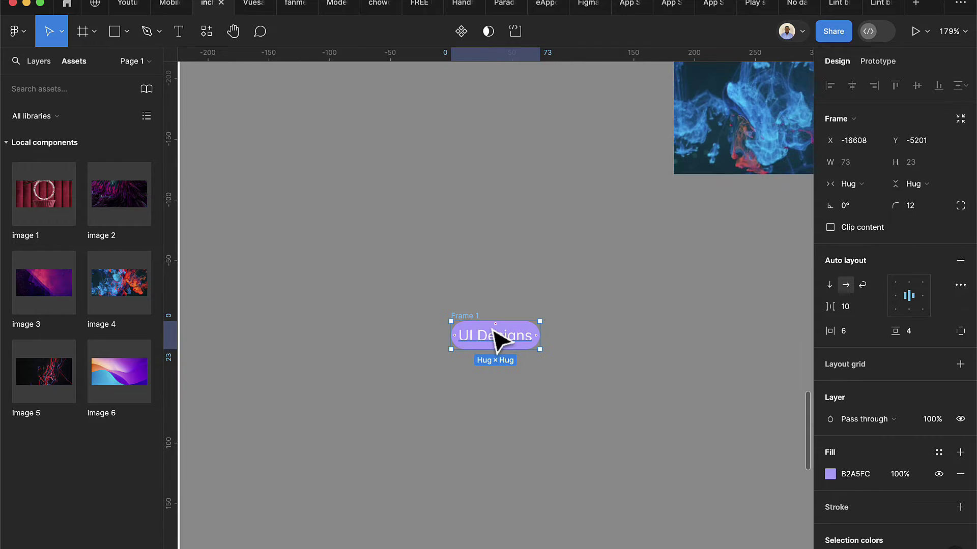
scroll(461, 316, "up", 3)
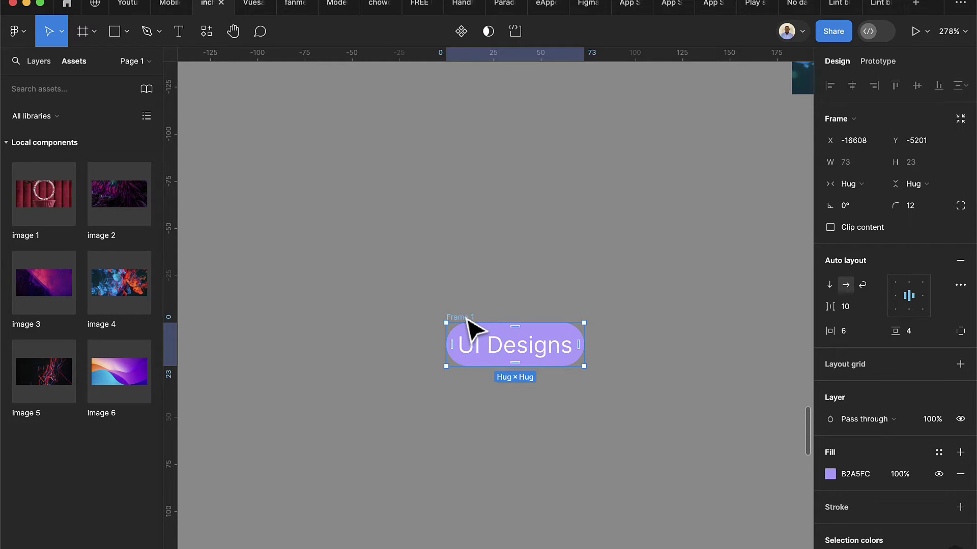
double_click(467, 319)
type("Tag")
key("Return")
scroll(464, 325, "down", 3)
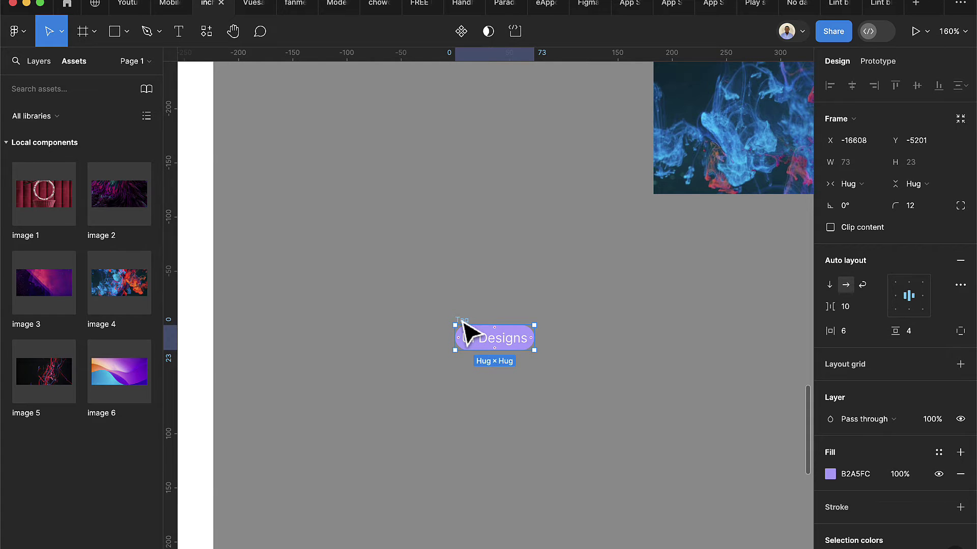
scroll(462, 319, "down", 1)
left_click_drag(466, 331, 458, 245)
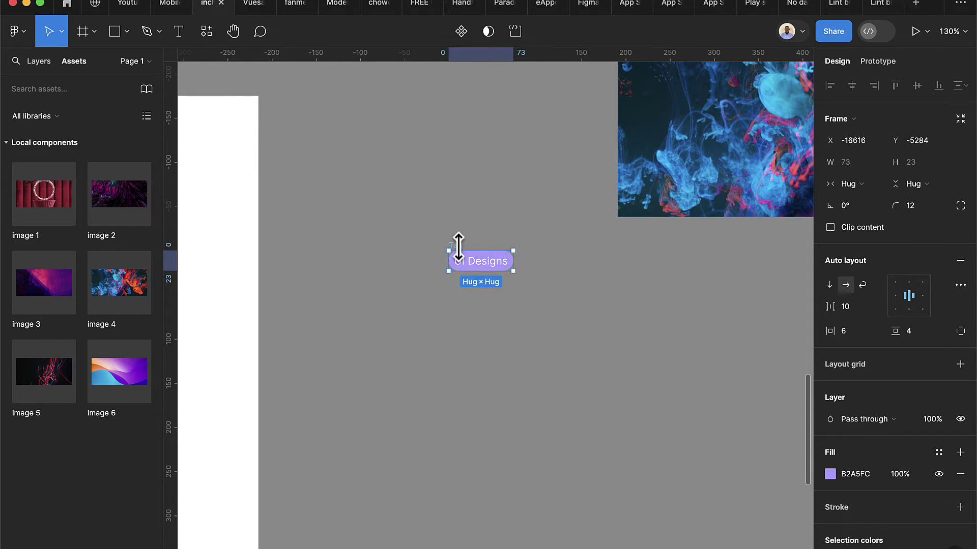
Set the Tag frame's horizontal padding to 8
scroll(458, 244, "up", 5)
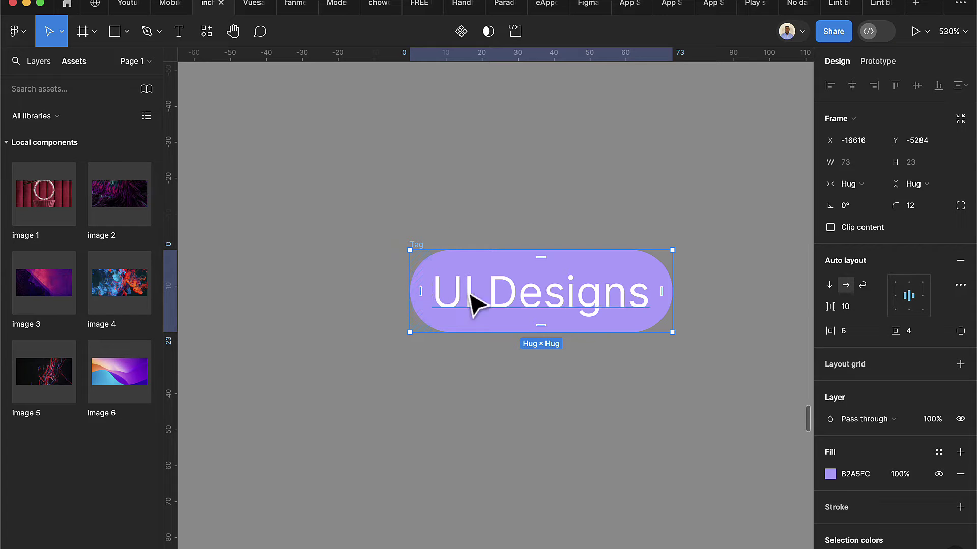
left_click(850, 329)
type("8")
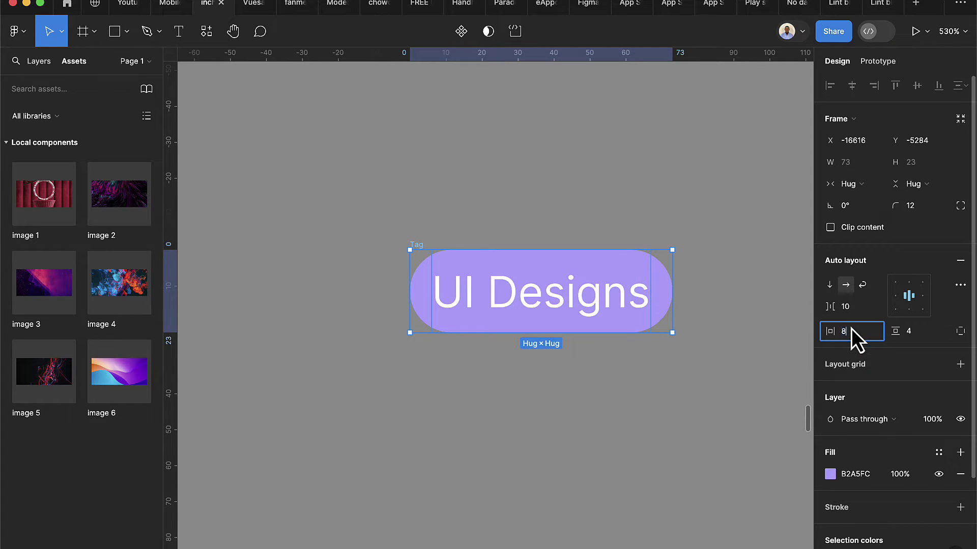
key("Return")
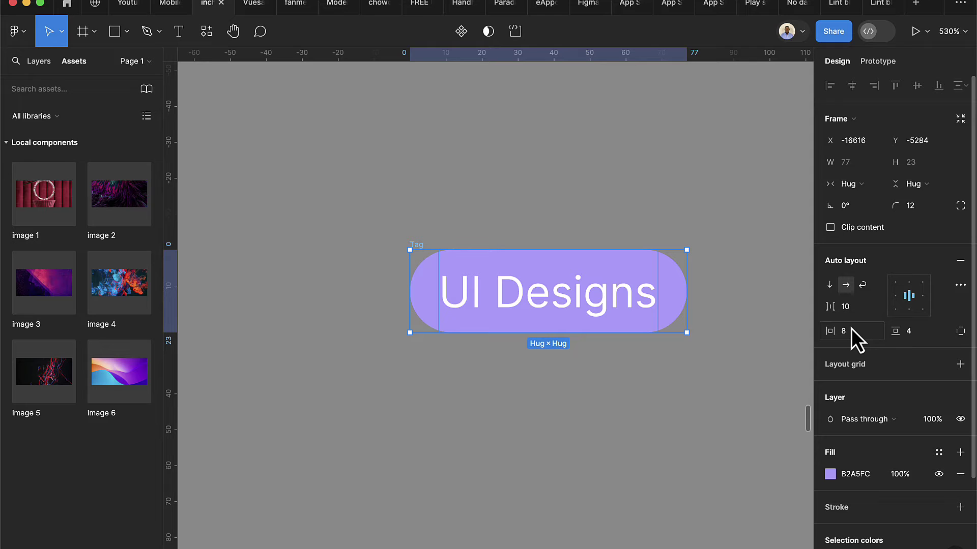
Turn the Tag frame into a component
left_click(722, 312)
left_click(427, 253)
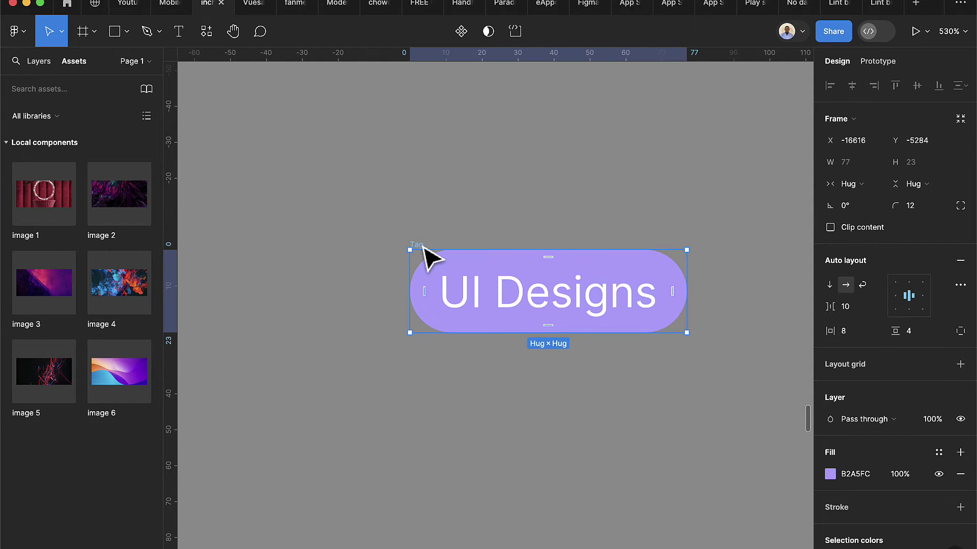
left_click(455, 32)
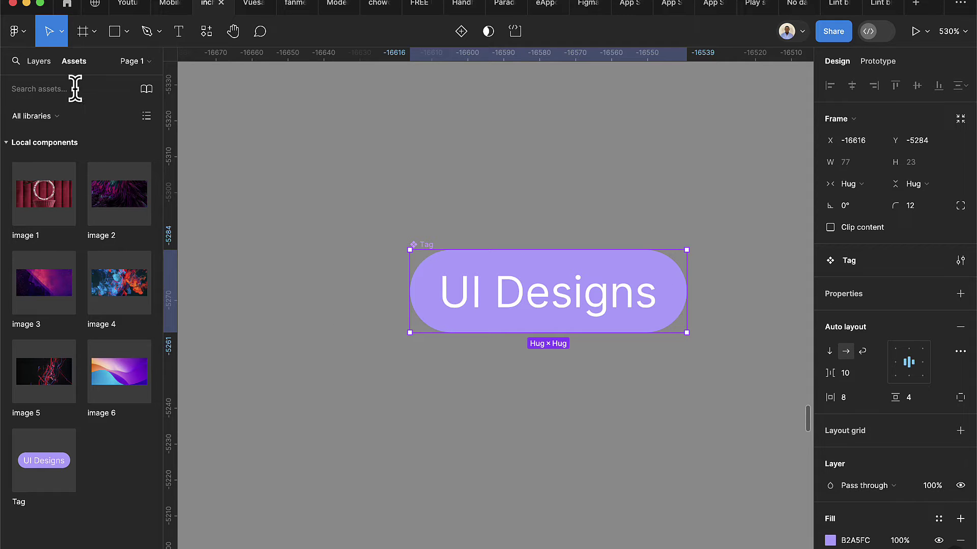
Add an instance of the Tag component and position it just below the image 4 instance, near its left edge, at about X -16421, Y -5302
left_click_drag(49, 465, 550, 462)
scroll(549, 464, "right", 5)
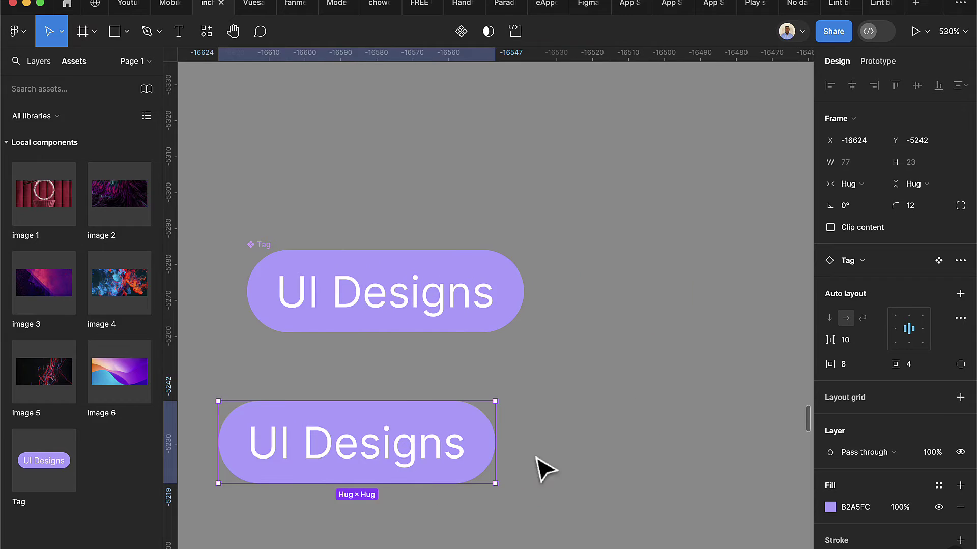
scroll(509, 458, "down", 5)
left_click_drag(464, 462, 689, 401)
scroll(692, 404, "right", 3)
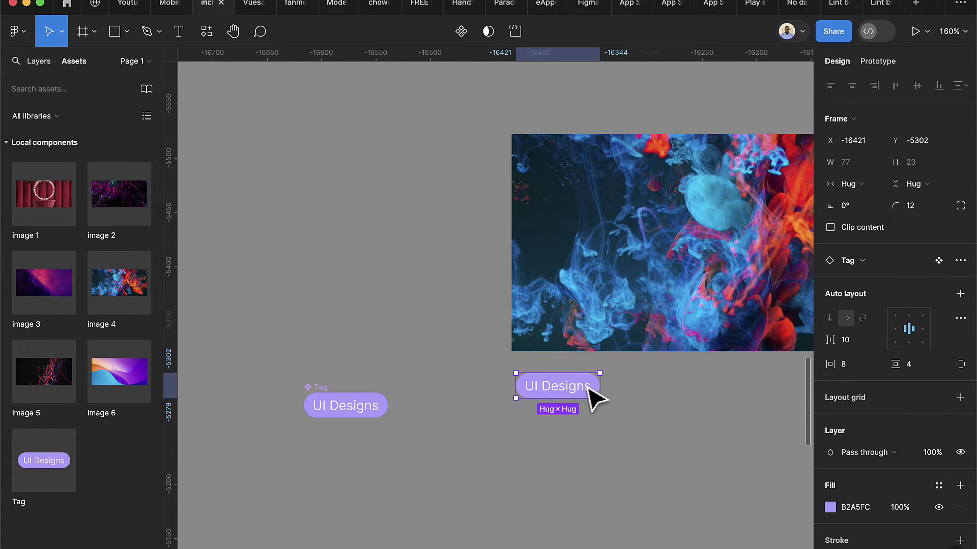
scroll(599, 399, "up", 3)
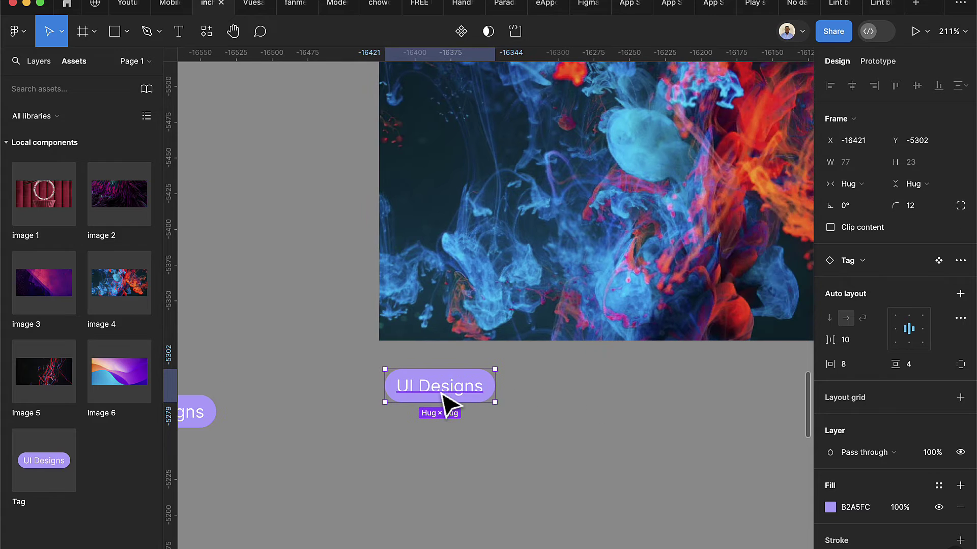
Duplicate the Tag instance twice in a horizontal row under image 4, at X -16331 and X -16241
left_click_drag(448, 395, 574, 396)
key("super+d")
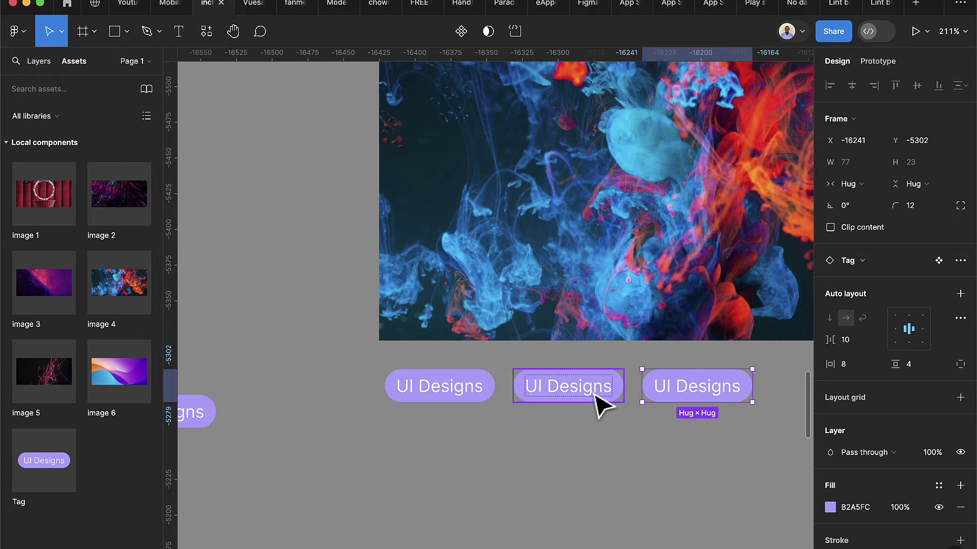
Create a text property named "Tag title" from the main Tag component's text, keeping the value "UI Designs"
scroll(436, 408, "left", 5)
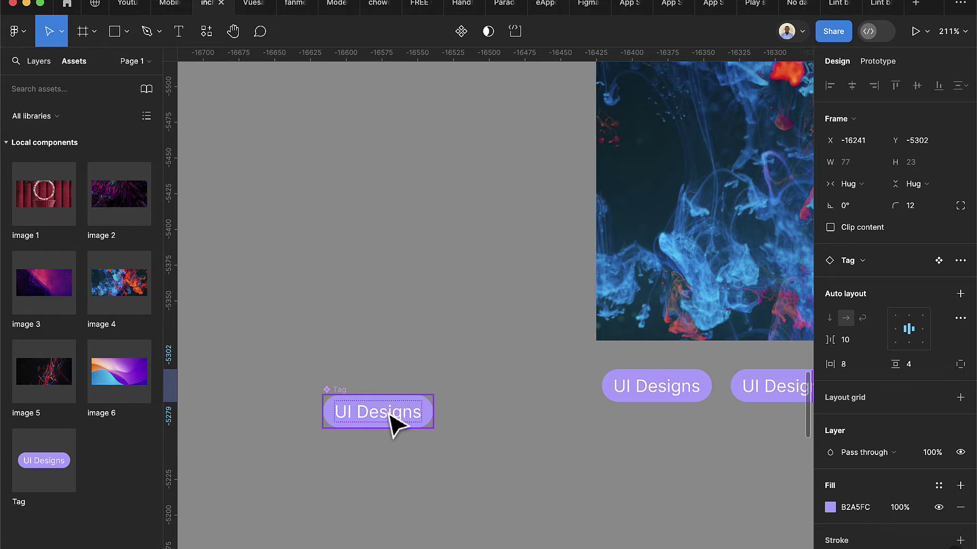
left_click(390, 414)
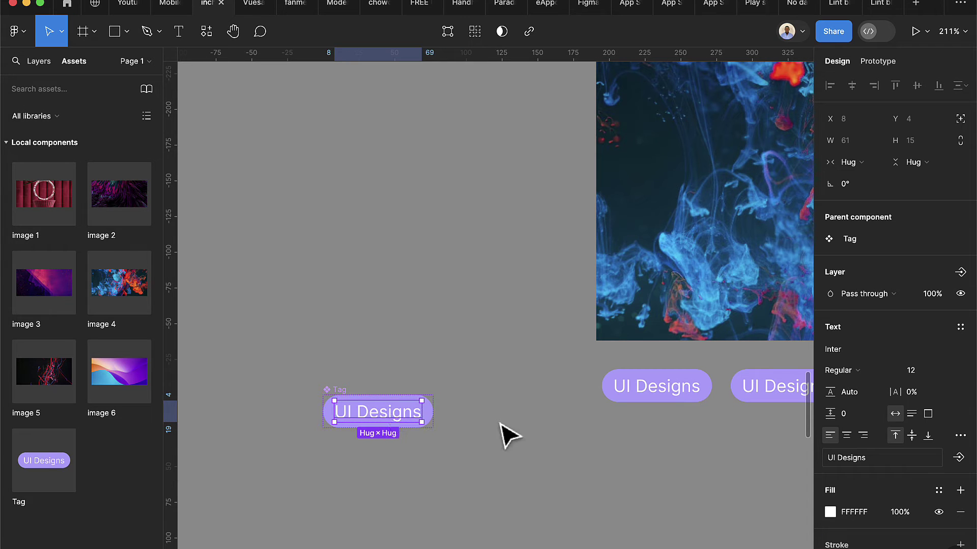
left_click(958, 458)
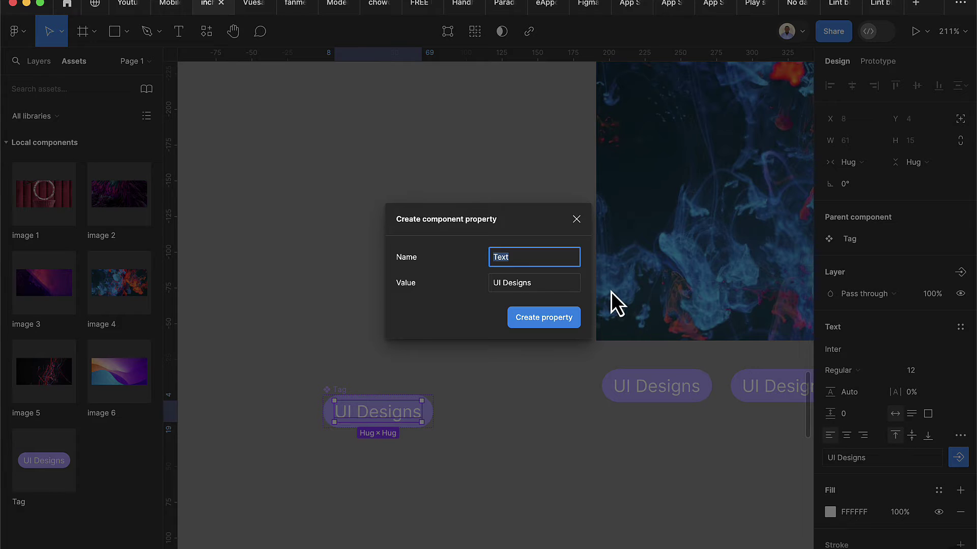
type("Tag title")
key("Return")
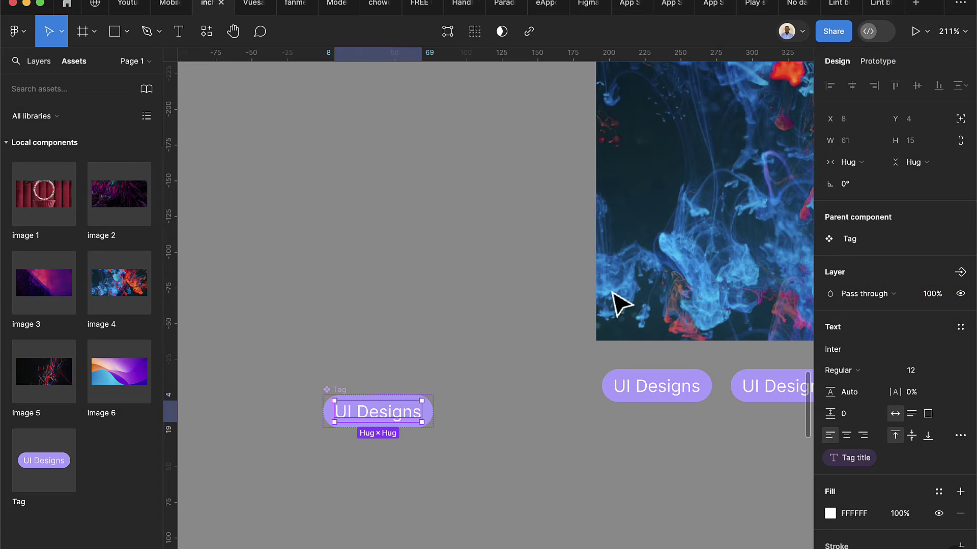
Set the Tag title of the middle tag instance to "Ux Design"
scroll(577, 407, "right", 5)
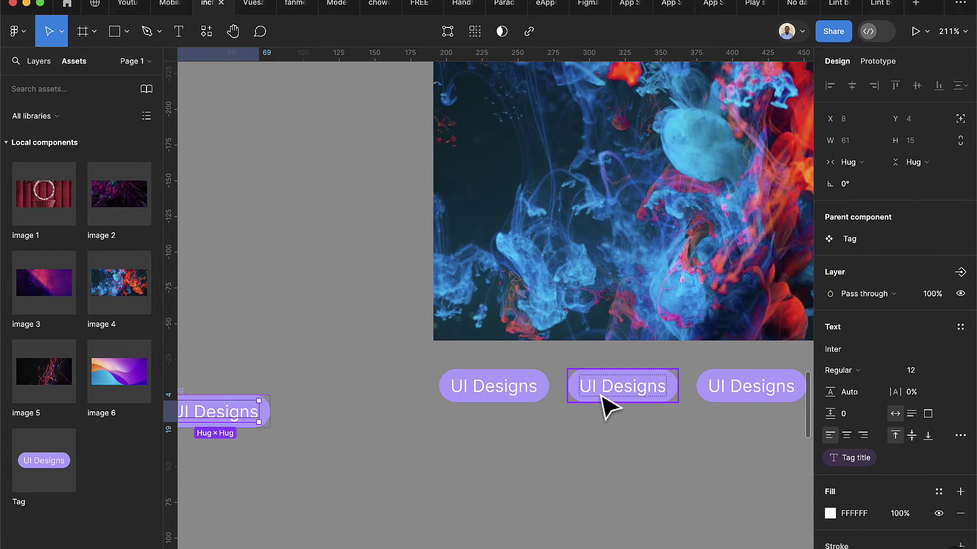
left_click(602, 398)
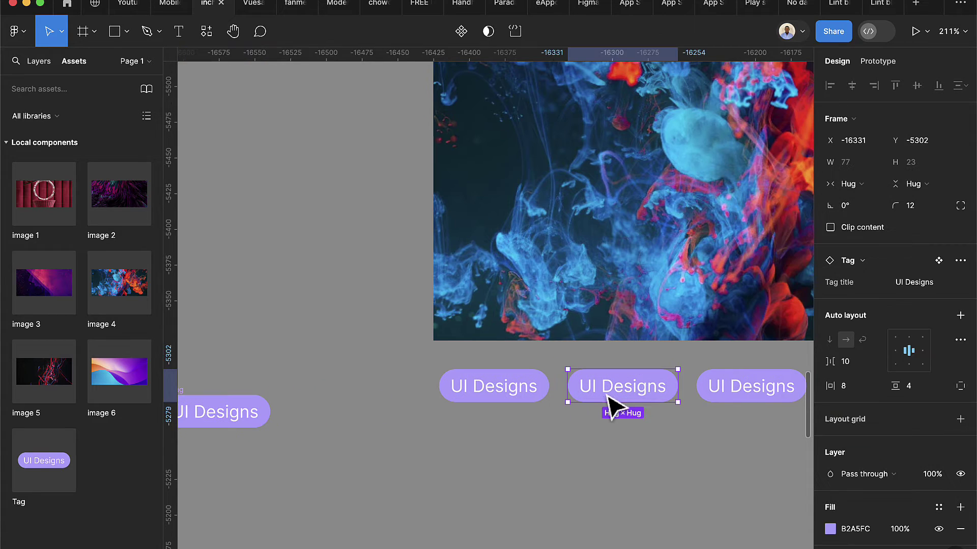
left_click(911, 284)
type("Ux Design")
key("Return")
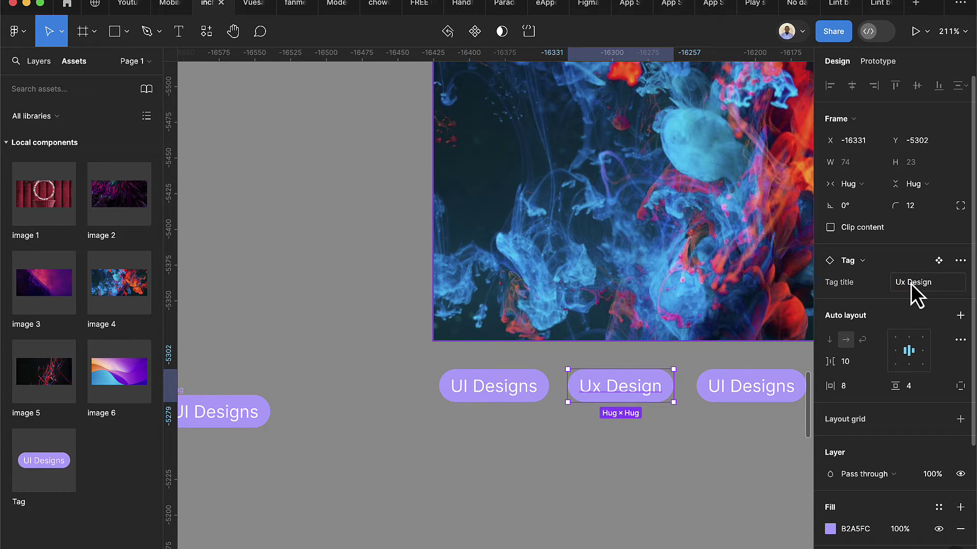
Set the Tag title of the third tag instance to "Design Trends"
scroll(668, 382, "right", 5)
left_click(624, 393)
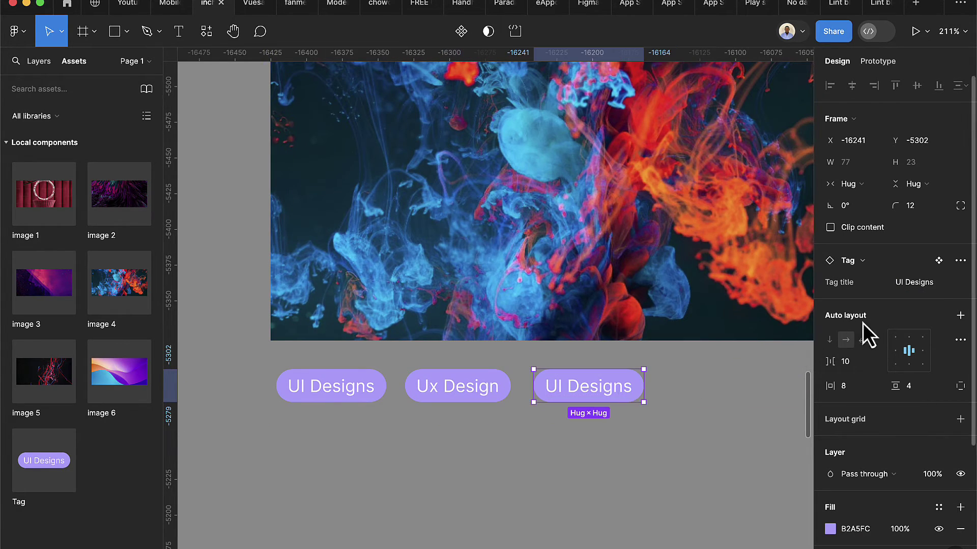
left_click(914, 288)
type("Design trend")
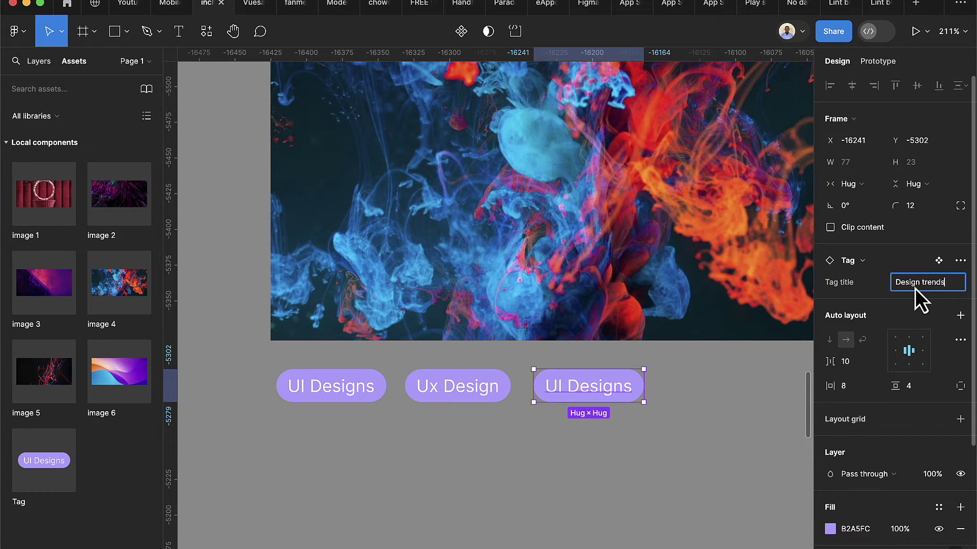
type("s")
key("Return")
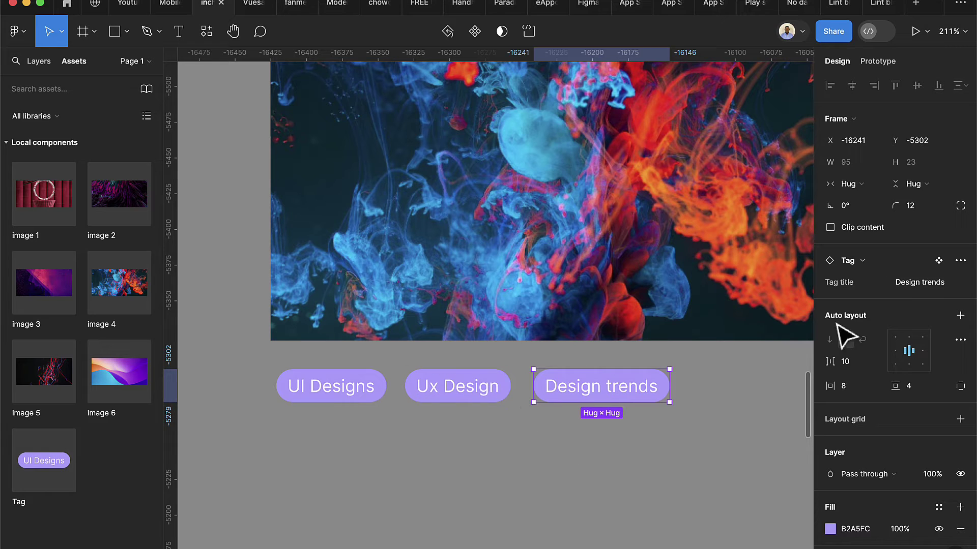
left_click(926, 283)
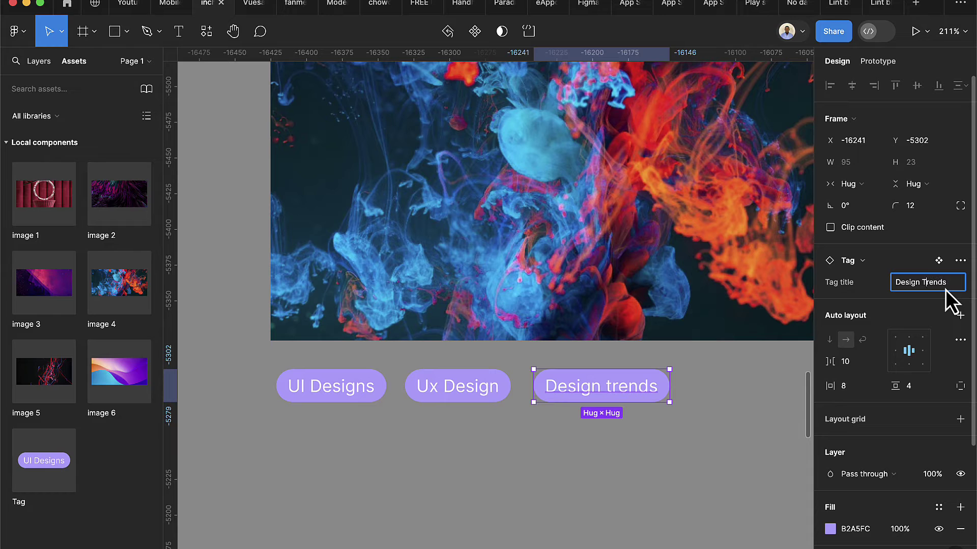
key("Return")
left_click(704, 433)
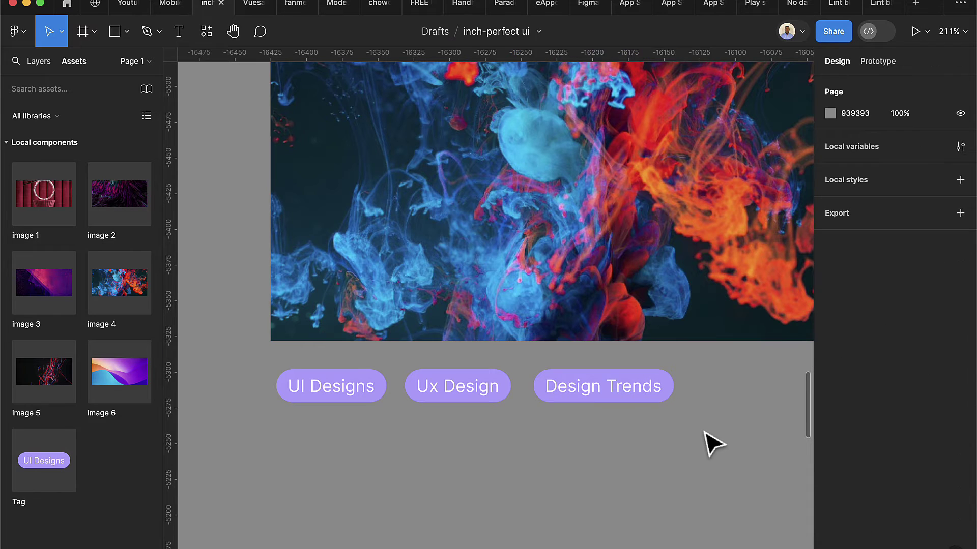
Wrap the three tag instances in an auto layout frame and align it with the image's left edge at X -16425, Y -5304
scroll(707, 437, "down", 5)
scroll(702, 422, "down", 1)
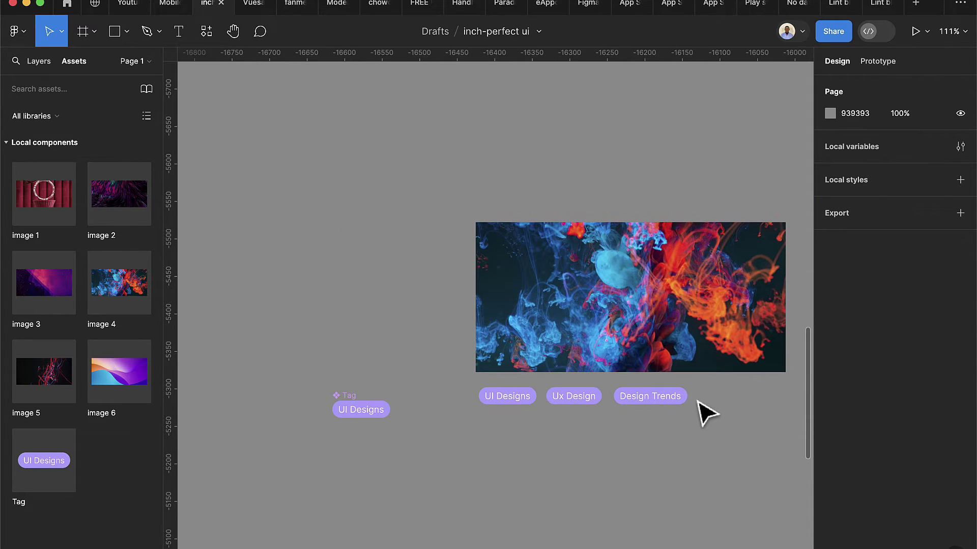
scroll(397, 410, "up", 5)
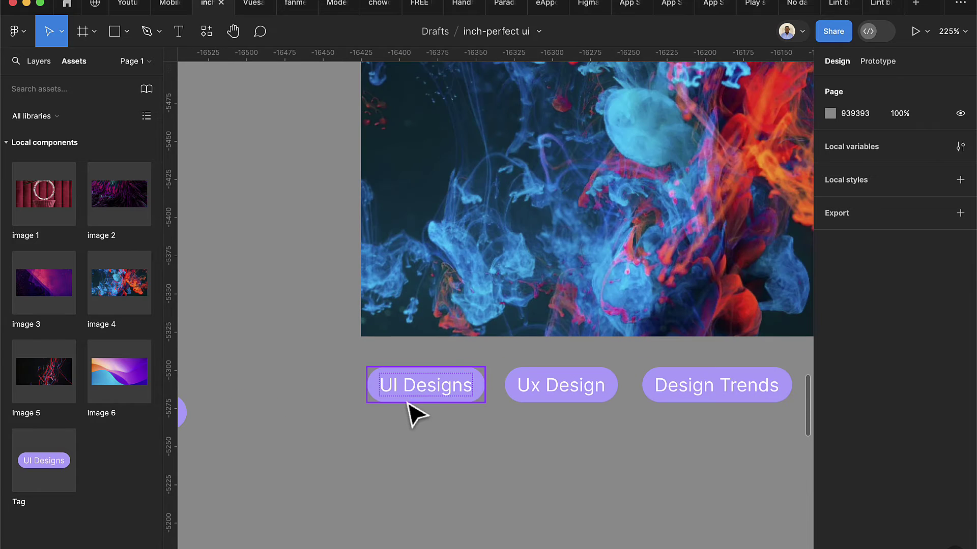
left_click(410, 401)
left_click(526, 402, "shift")
left_click(660, 396, "shift")
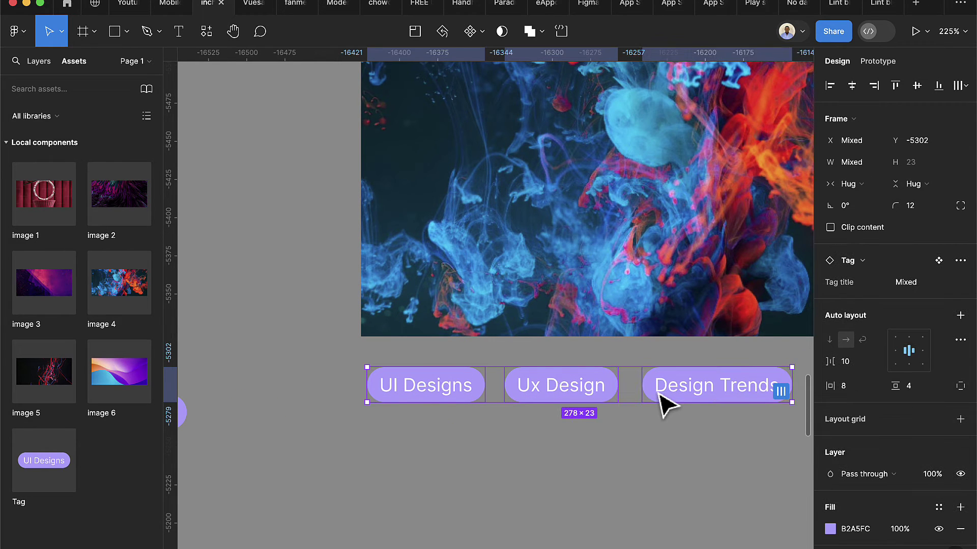
key("shift+a")
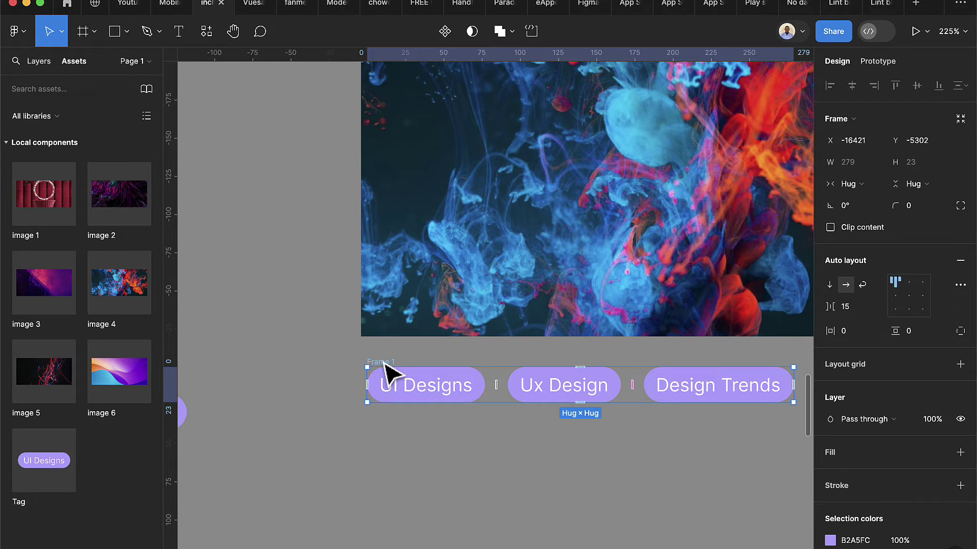
left_click_drag(385, 365, 379, 364)
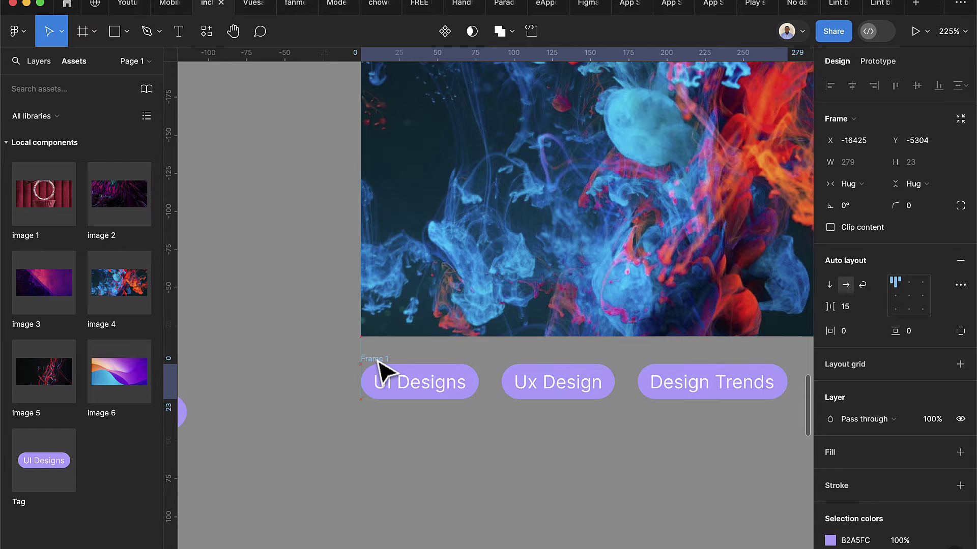
Set the horizontal gap between the tags in the auto layout frame to 12
left_click(853, 310)
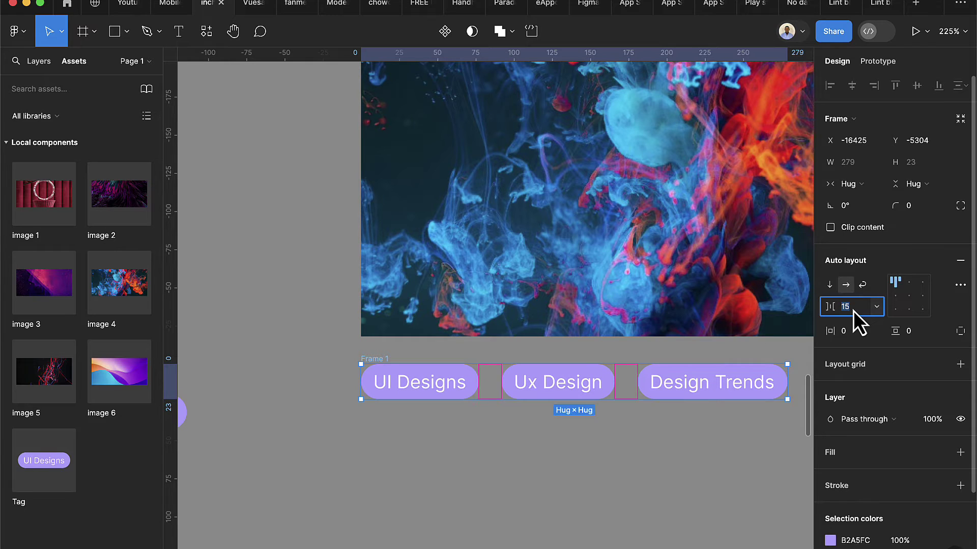
key("Down")
key("Down")
key("Down")
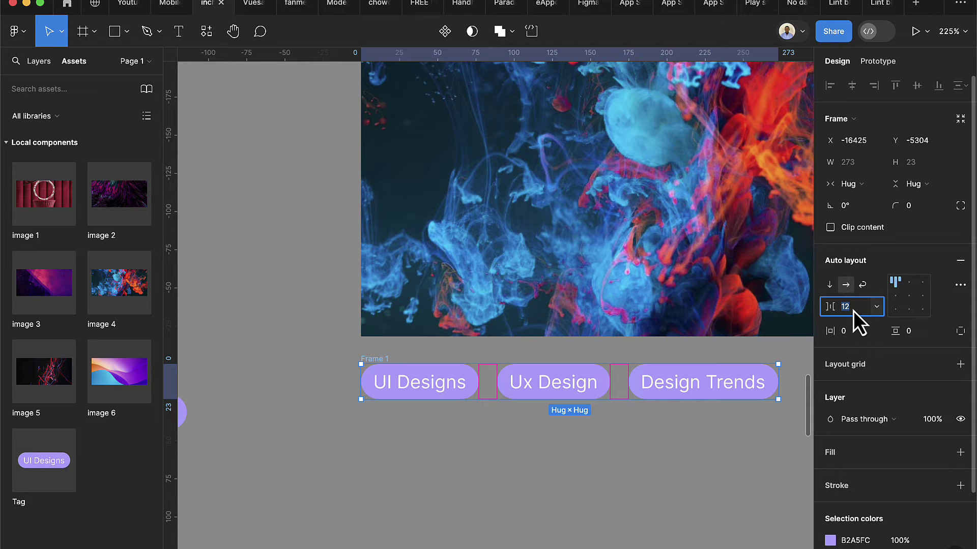
Add the text "How to become a good UI designer in 6 months" below the tags, at about X -16422, Y -5256
scroll(709, 392, "down", 5)
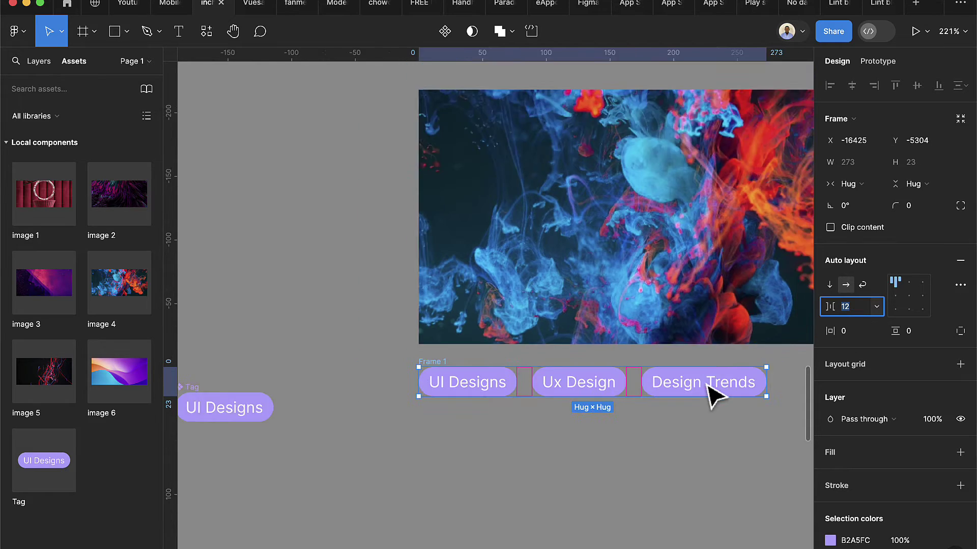
scroll(611, 394, "up", 2)
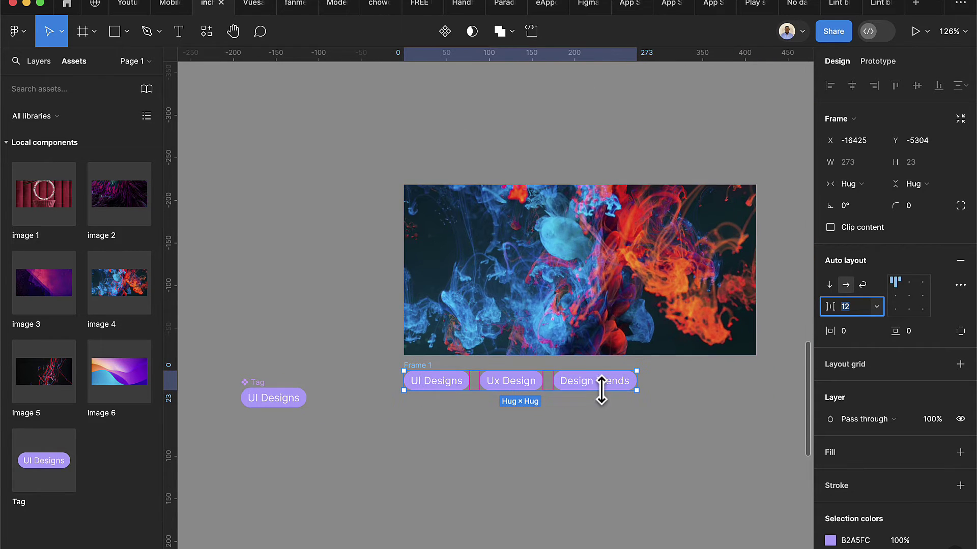
left_click(181, 39)
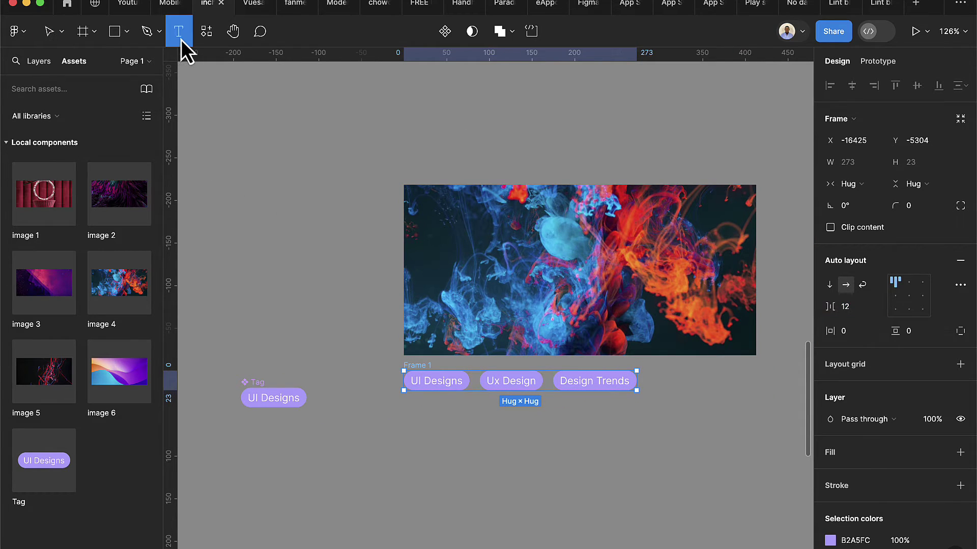
scroll(414, 362, "up", 3)
left_click(422, 435)
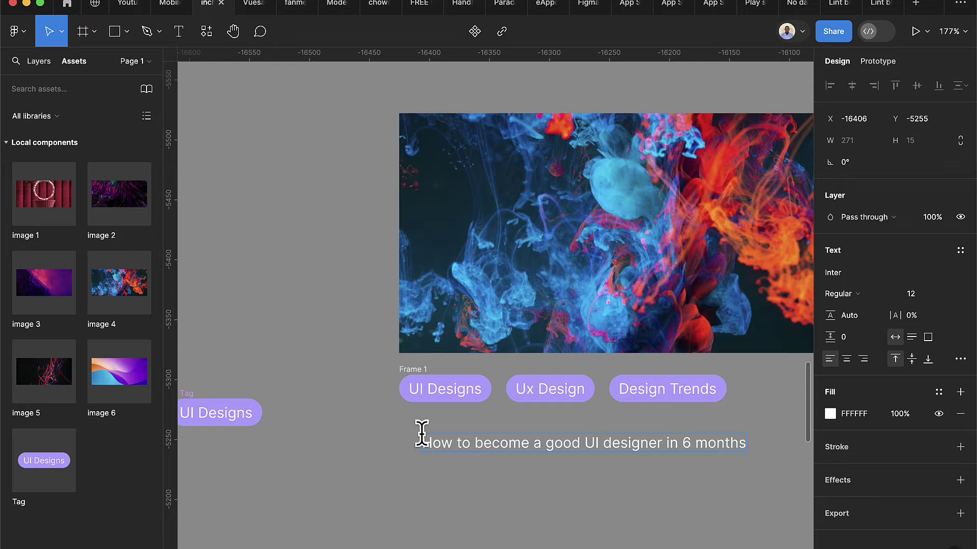
key("Escape")
left_click_drag(497, 443, 480, 442)
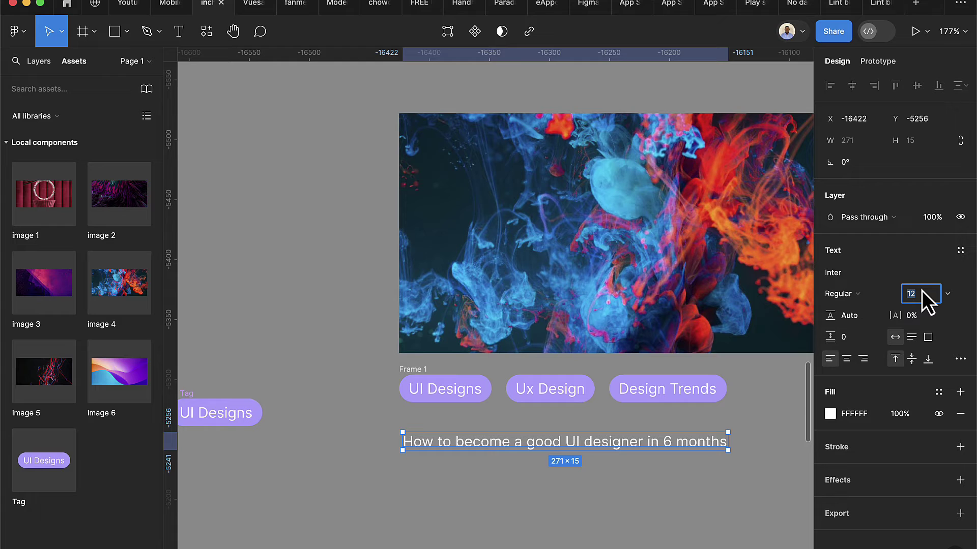
Set the font size of the title text below the tags to 24
left_click(921, 294)
type("24")
key("Return")
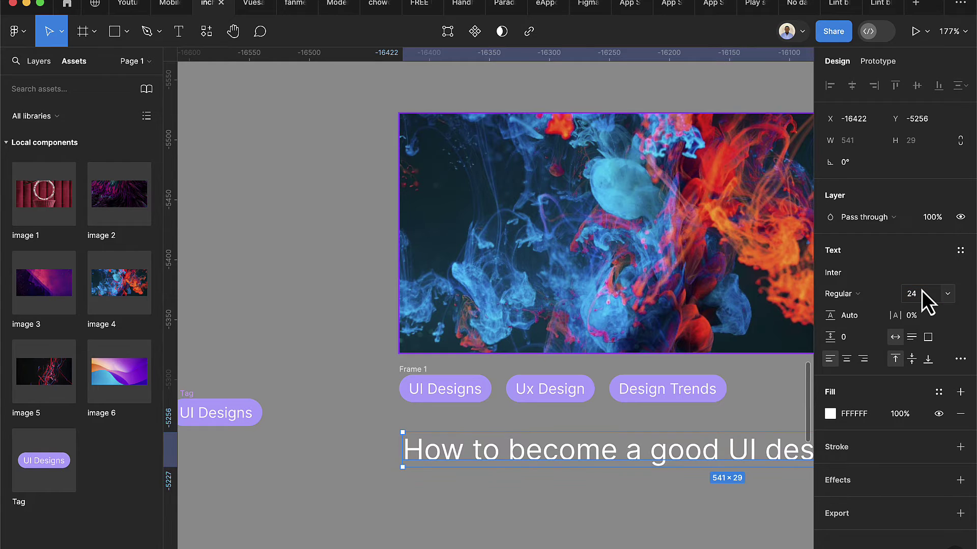
Align the title text with the left edge of the image and tags, at X -16425, Y -5261
scroll(758, 301, "right", 5)
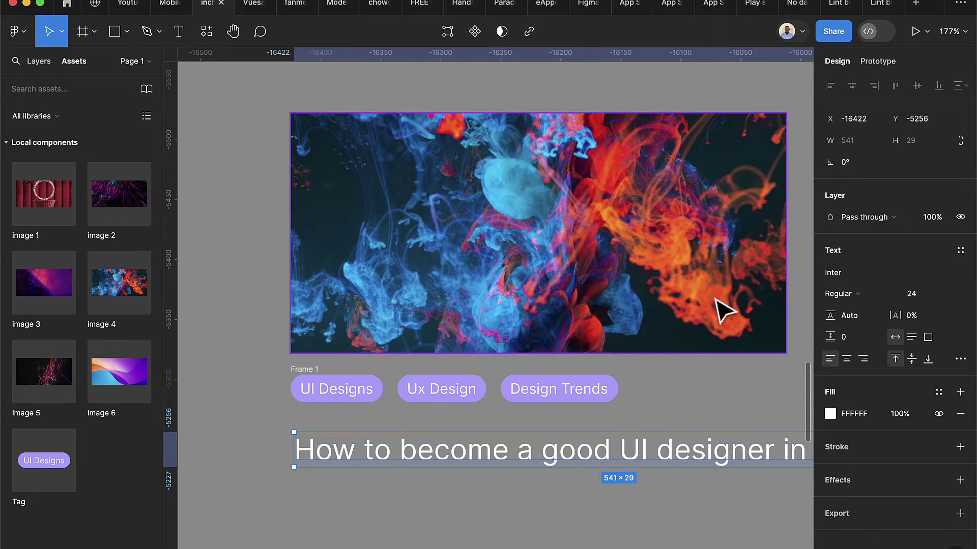
scroll(719, 312, "down", 5)
scroll(660, 371, "right", 3)
scroll(427, 401, "right", 2)
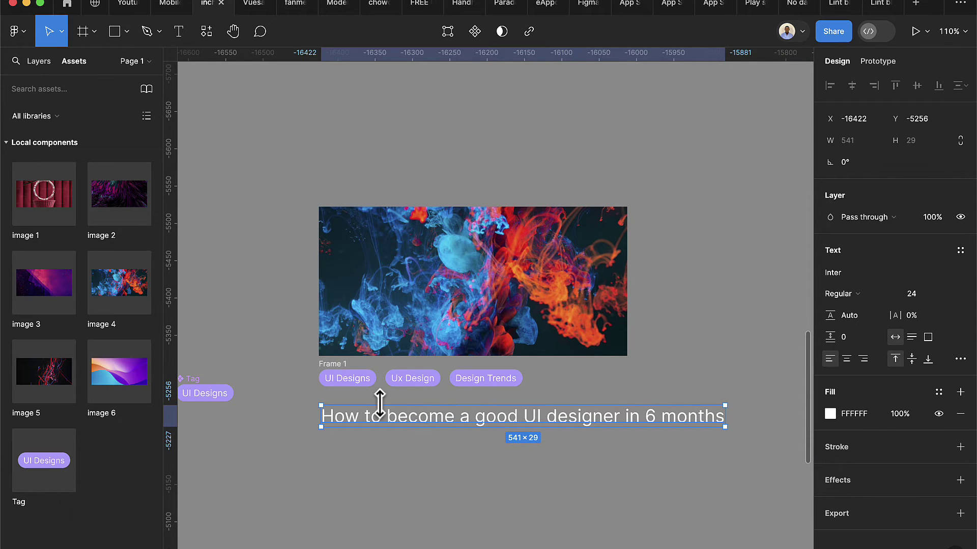
scroll(382, 403, "up", 1)
left_click_drag(388, 419, 385, 415)
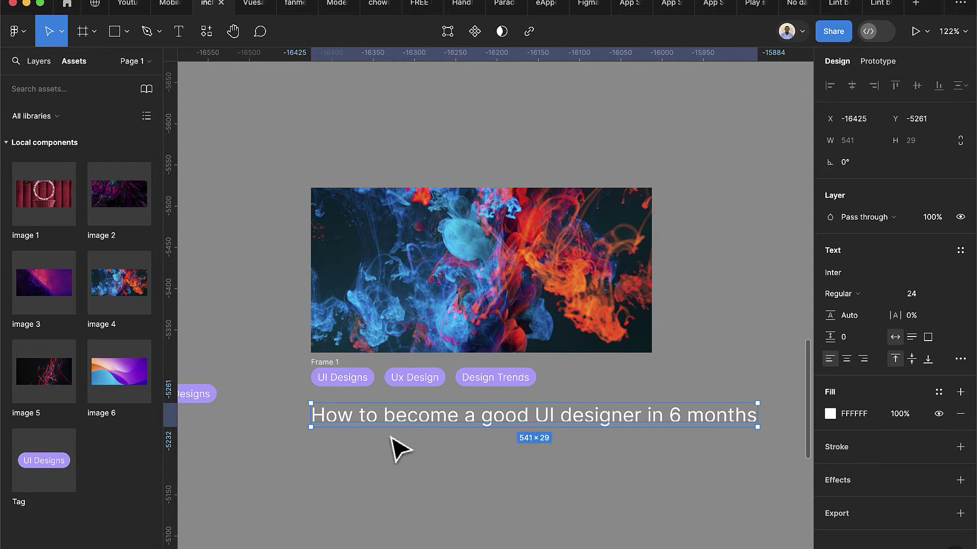
Add the description text "You need to practice two hours a day and also be involve" below the title, at about X -16408, Y -5204
left_click(179, 32)
scroll(308, 417, "up", 2)
left_click(325, 452)
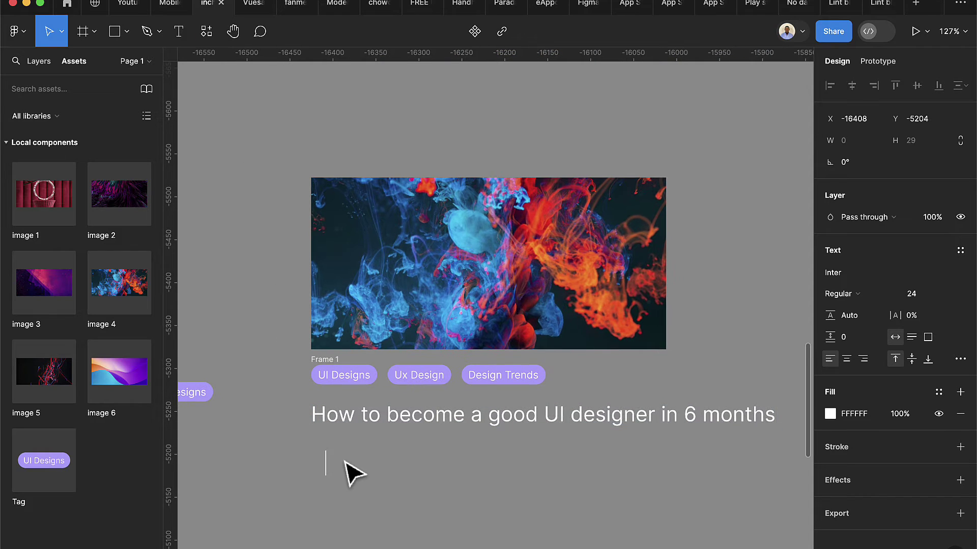
type("You n")
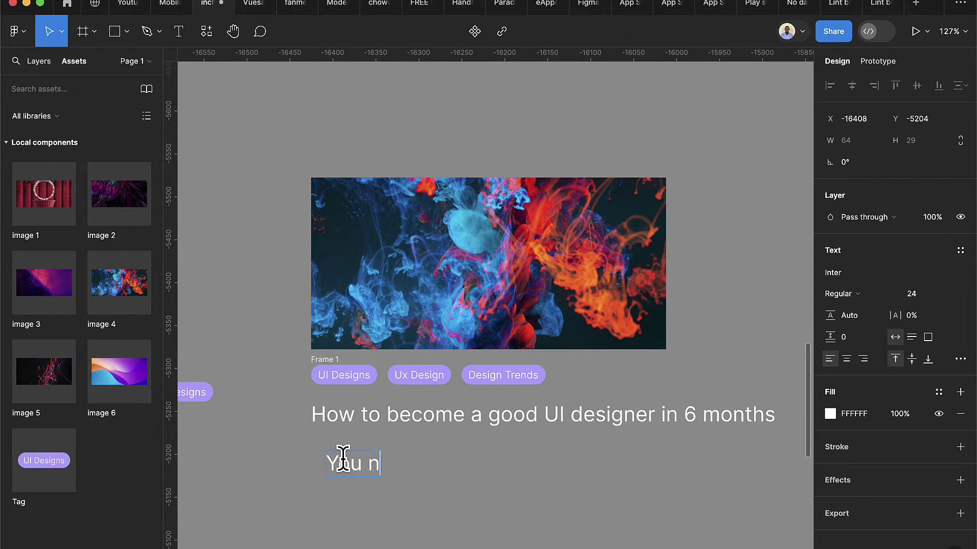
type("eed to practice")
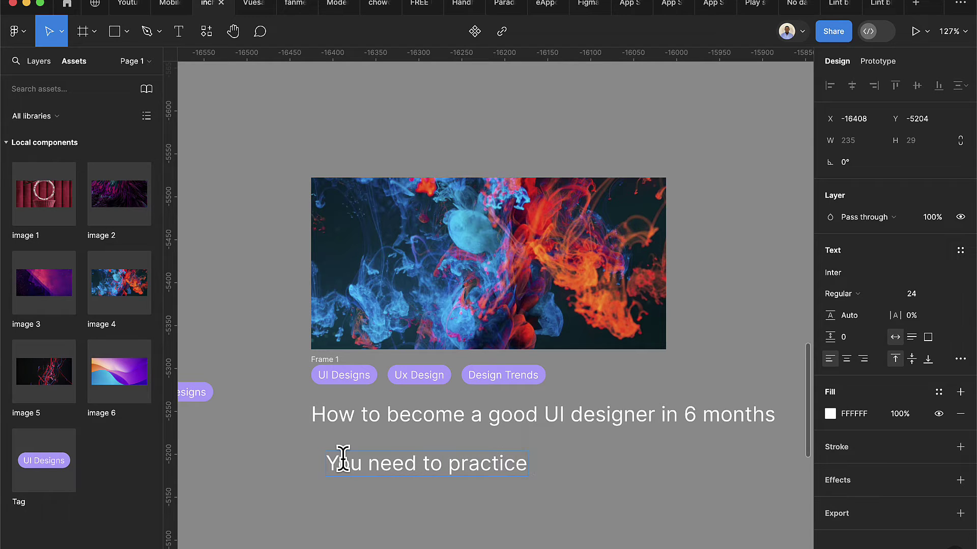
type(" two hour")
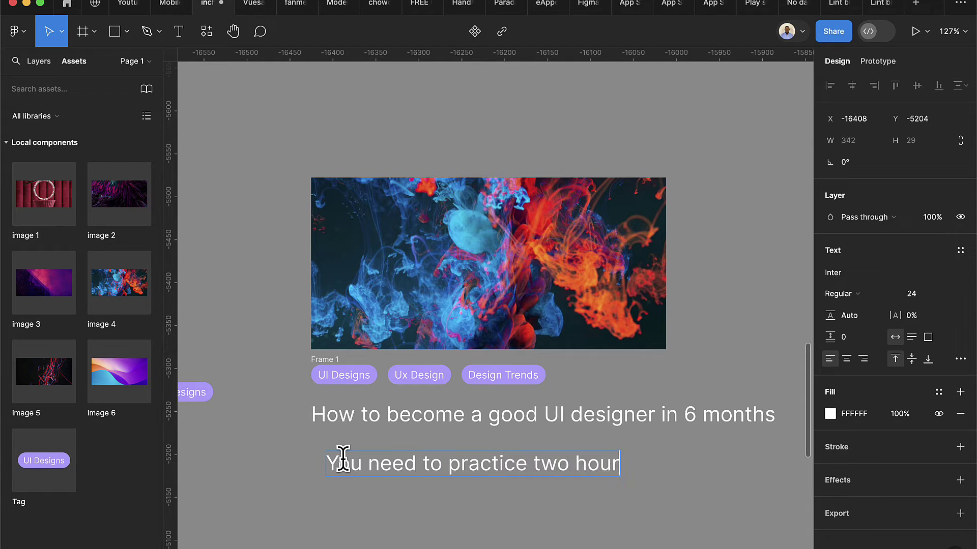
type("s a day an")
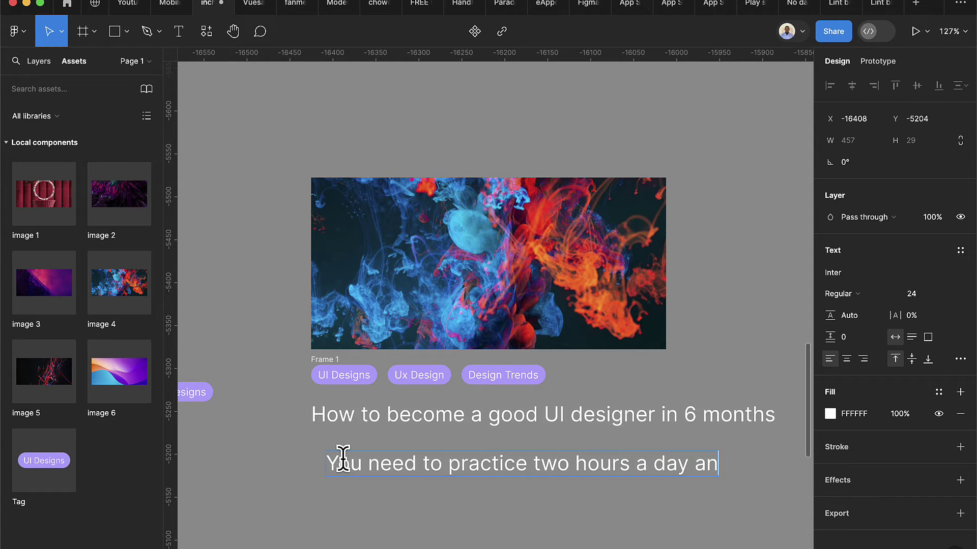
type("d also be")
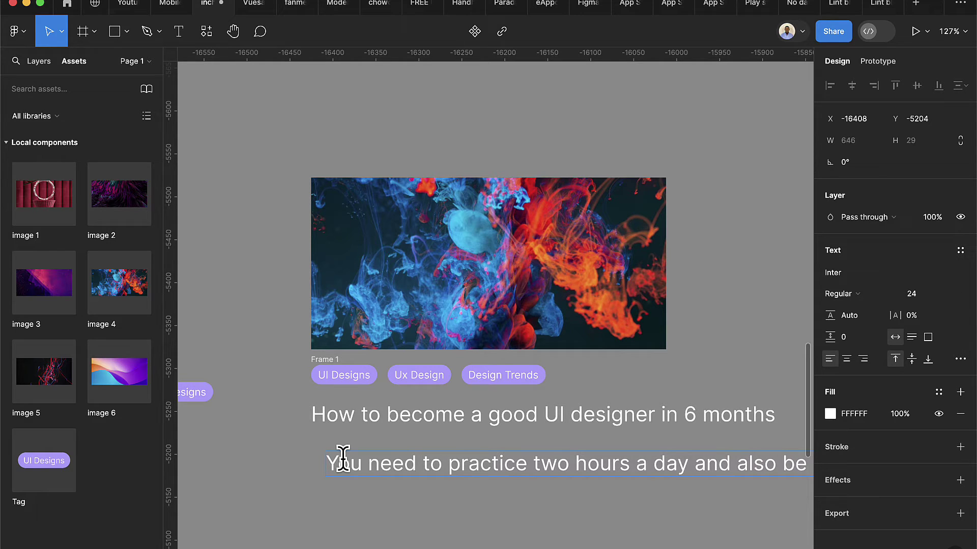
key("Escape")
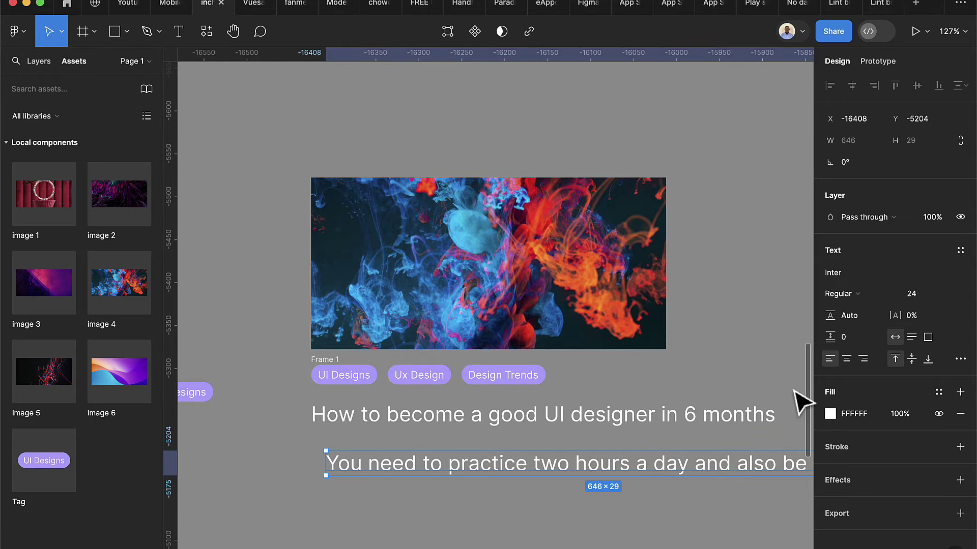
Set the description's font size to 12 and align it with the title's left edge, at X -16425, Y -5214
left_click(932, 297)
type("12")
key("Return")
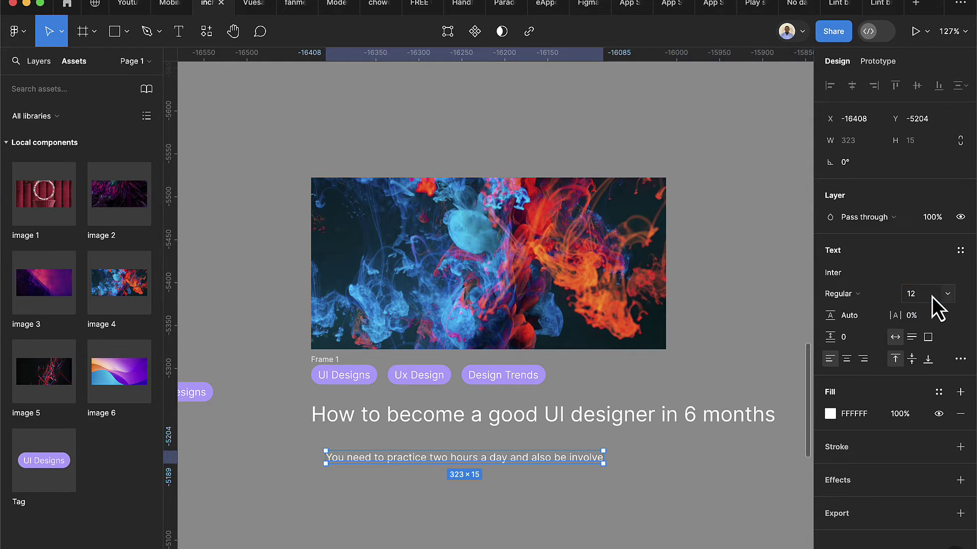
scroll(441, 443, "up", 2)
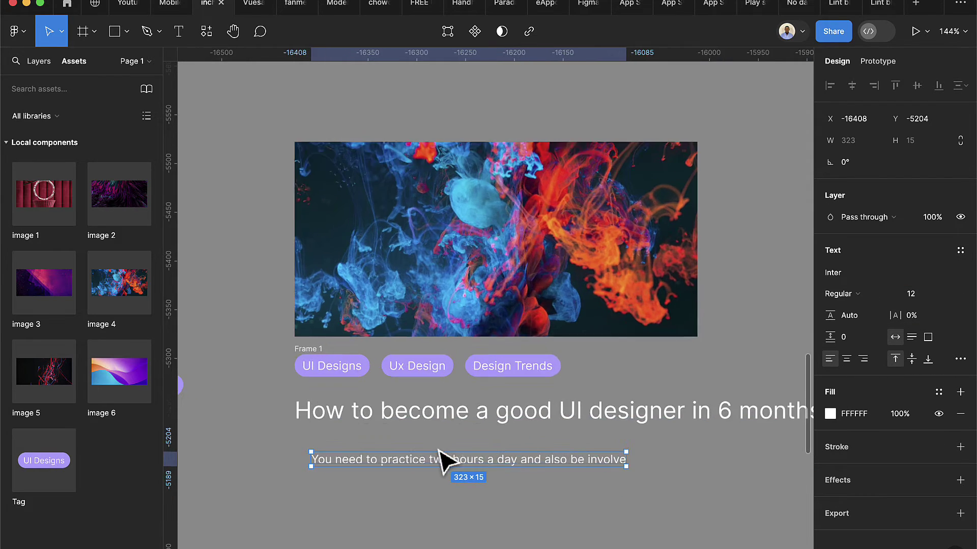
left_click_drag(439, 460, 422, 450)
Append "in design competitions" to the end of the description text
double_click(605, 448)
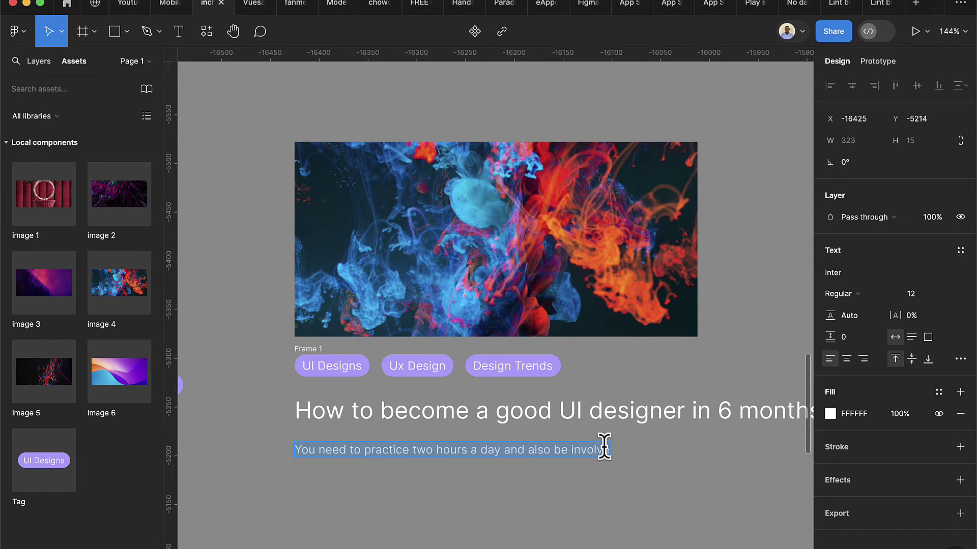
left_click(610, 448)
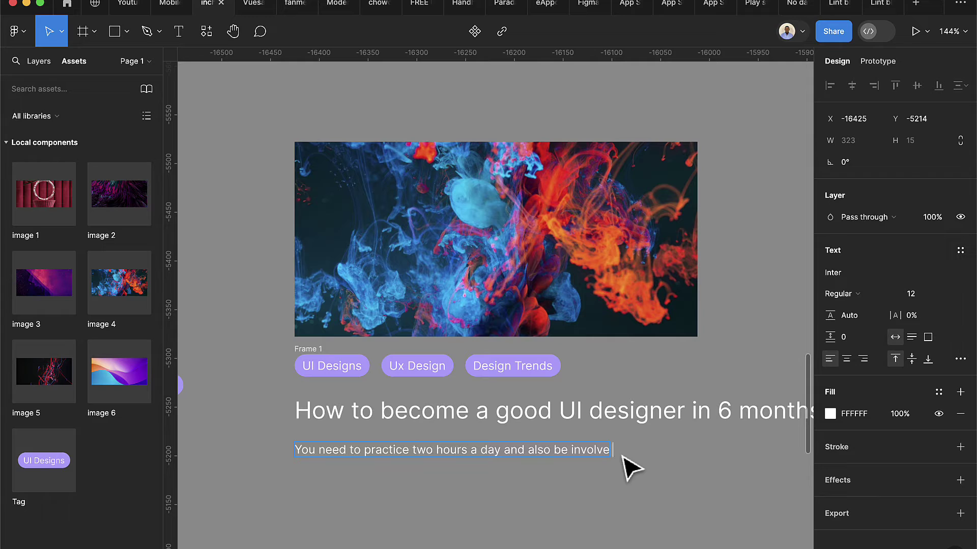
type("in design competitions")
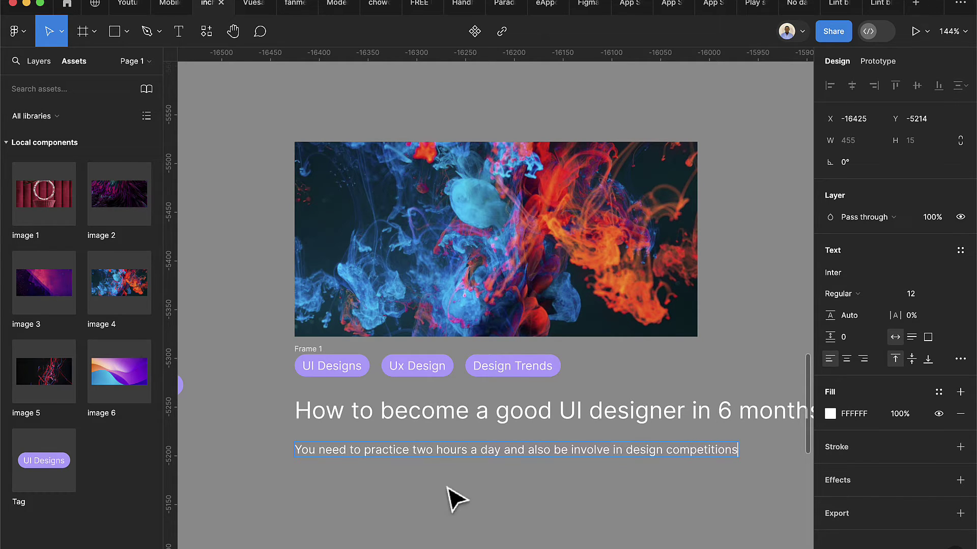
key("Escape")
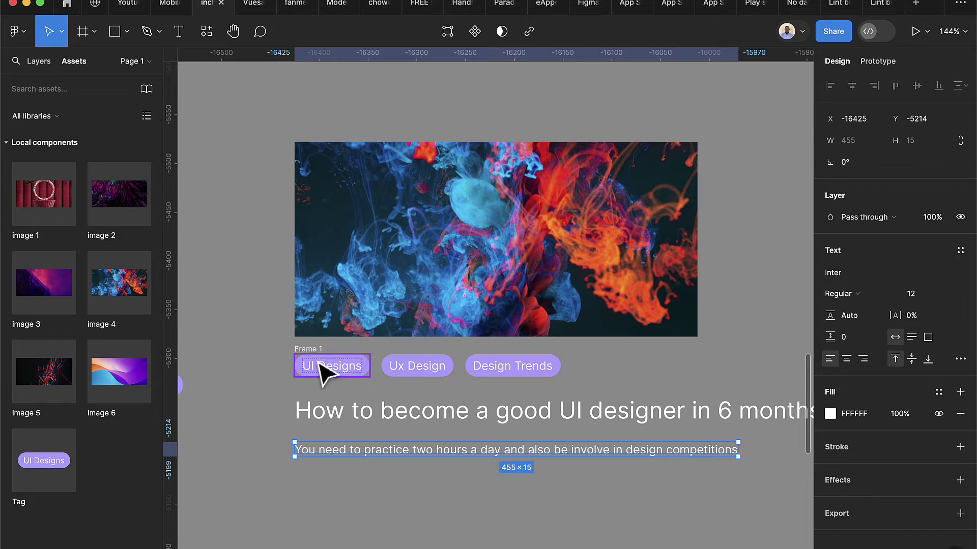
Wrap the tags frame, title and description in a vertical auto layout frame with a gap of 12
left_click(339, 407)
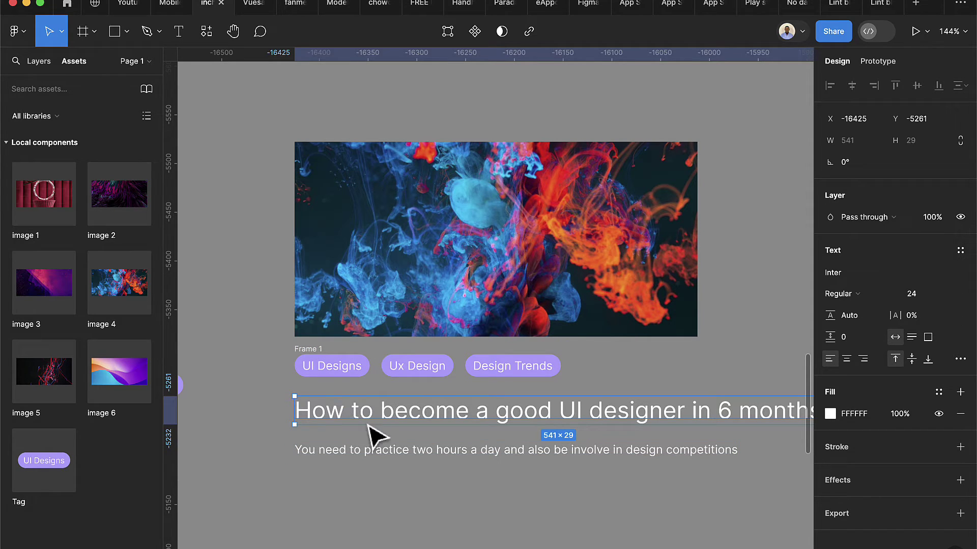
left_click(393, 311)
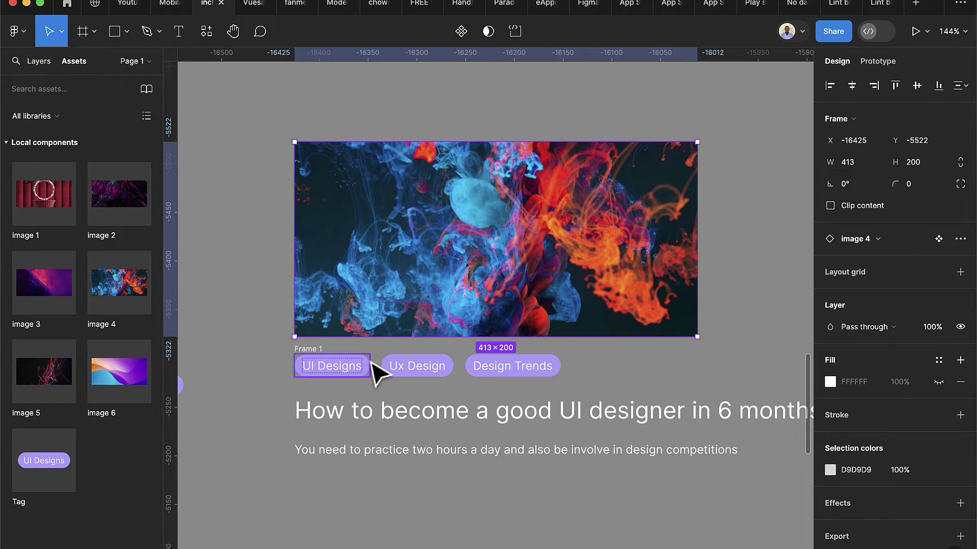
left_click(322, 364)
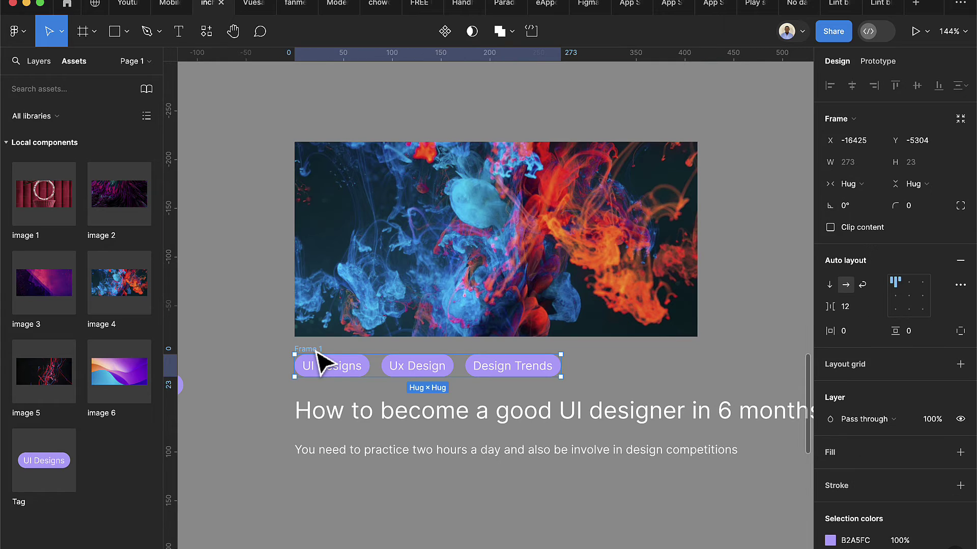
left_click(332, 413, "shift")
left_click(338, 451, "shift")
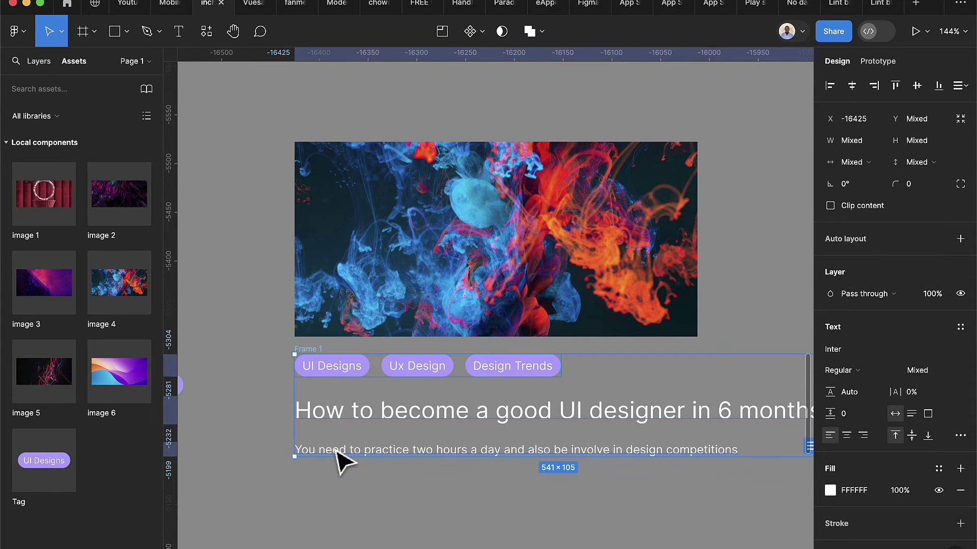
key("shift+a")
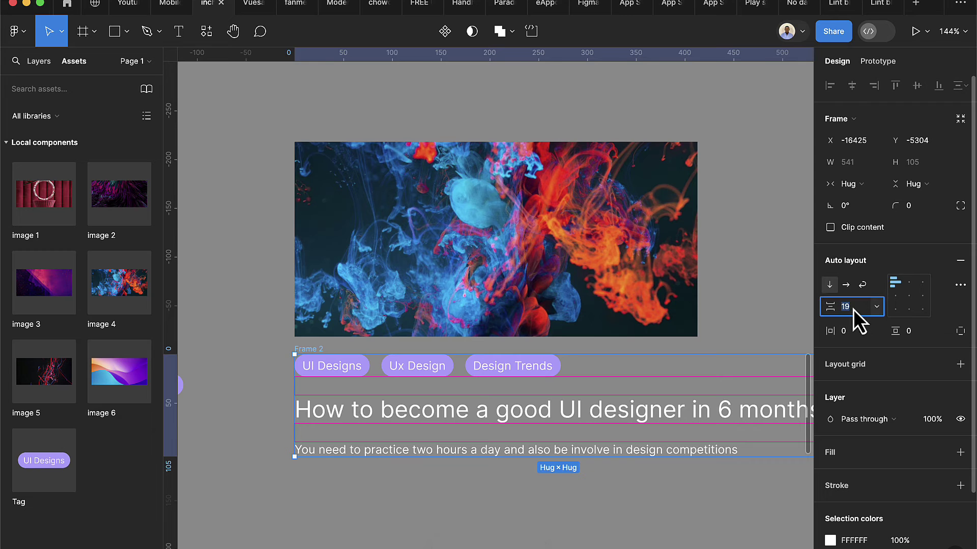
type("12")
key("Return")
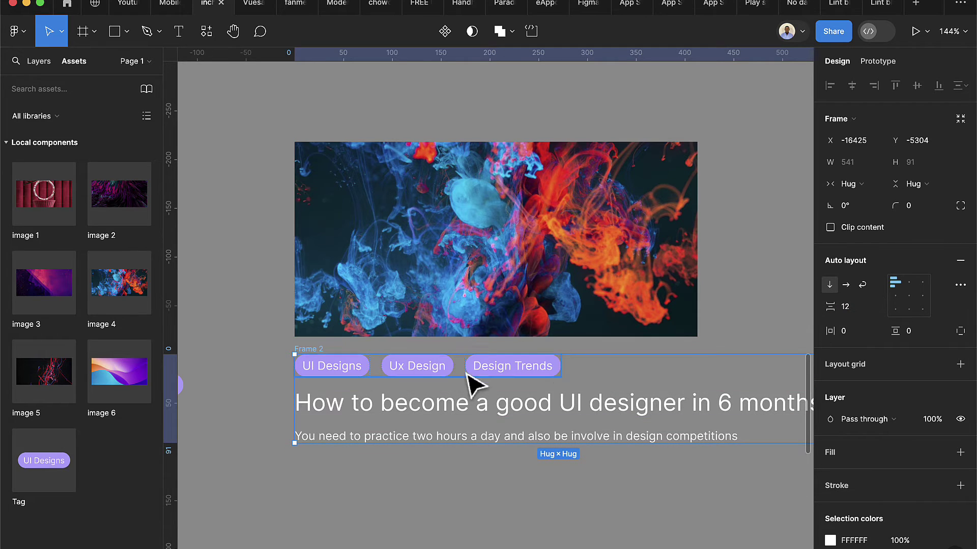
Set the width of the auto layout frame holding the tags and texts to 413, matching the image
scroll(479, 427, "right", 3)
scroll(515, 418, "left", 1)
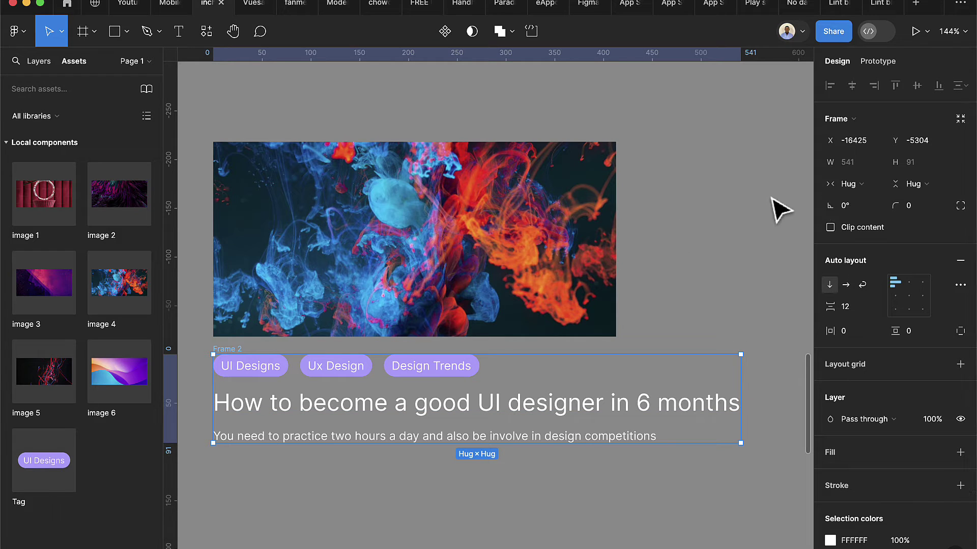
left_click(600, 210)
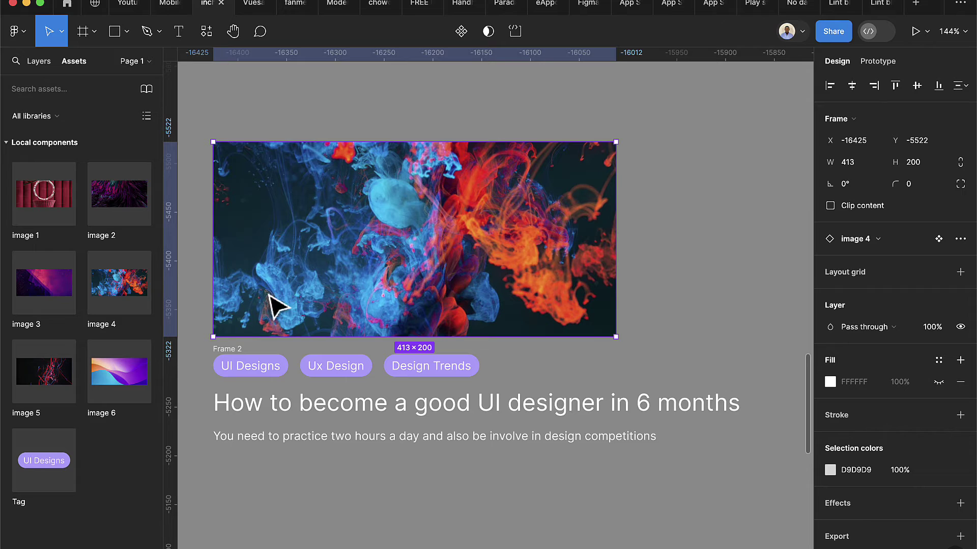
left_click(231, 362)
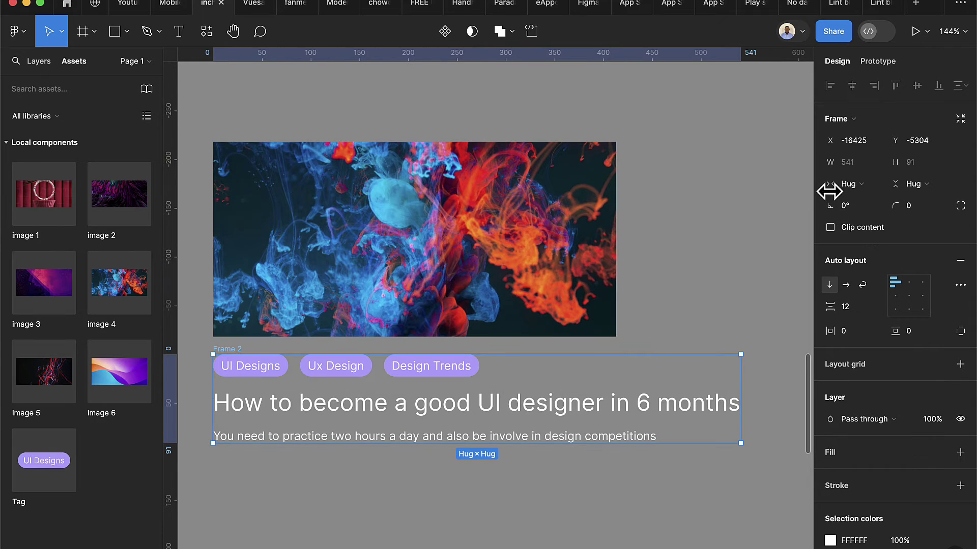
left_click(844, 168)
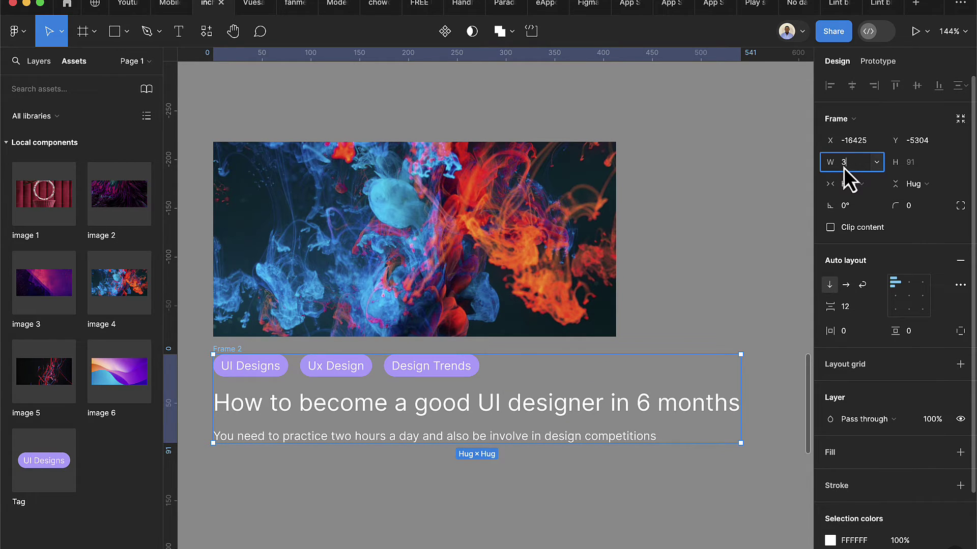
type("413")
key("Return")
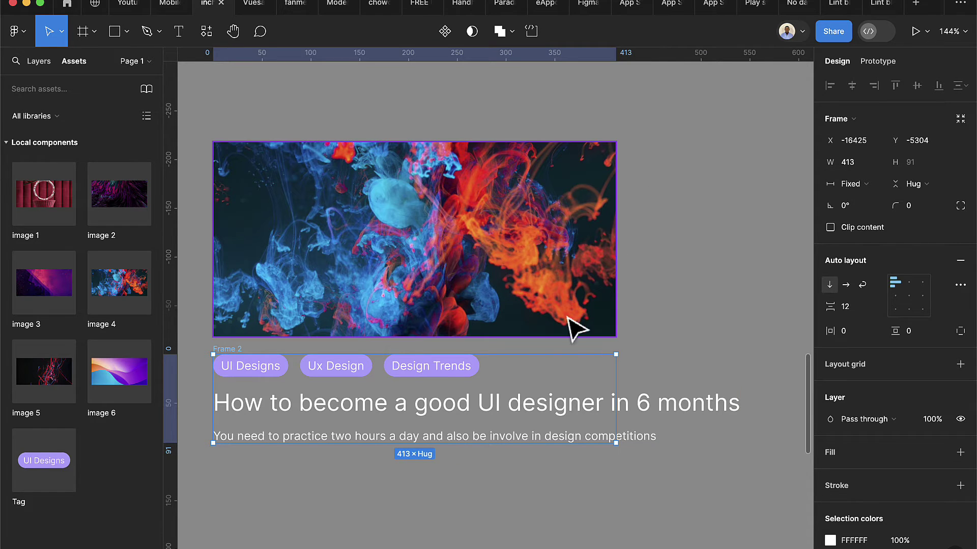
Enable Clip content on the auto layout frame below the image
scroll(577, 343, "left", 3)
scroll(605, 399, "right", 2)
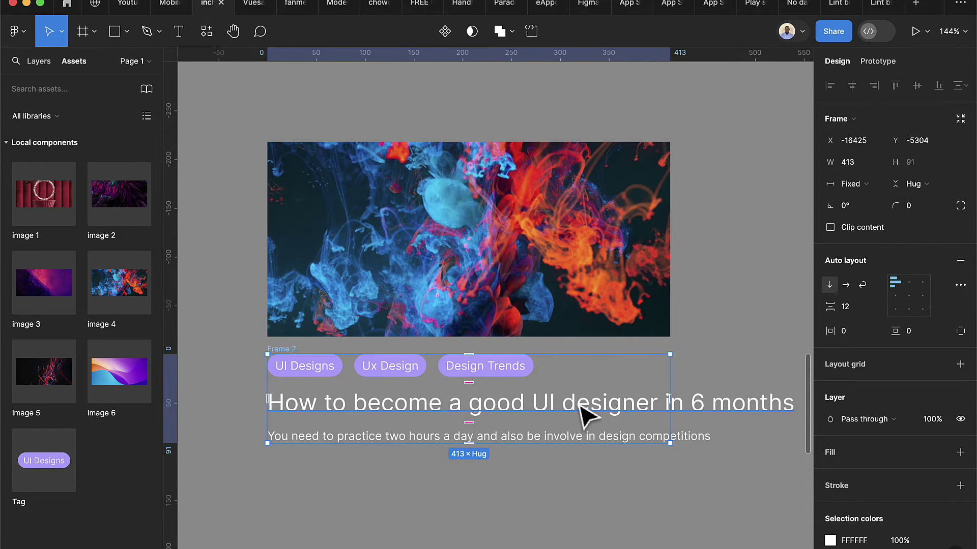
left_click(830, 228)
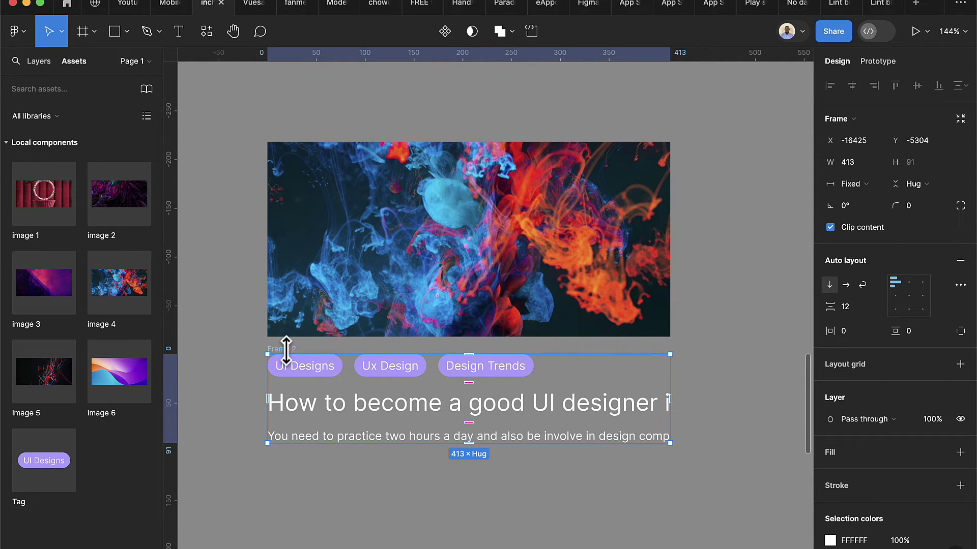
Change the fill color of both the title and the description text to dark gray 1A1A1A
left_click(400, 407)
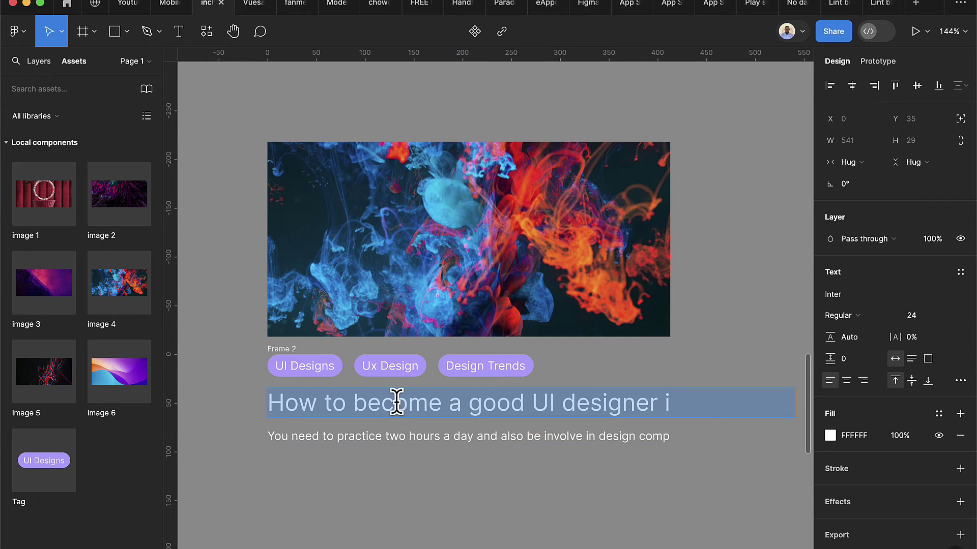
left_click(495, 436, "shift")
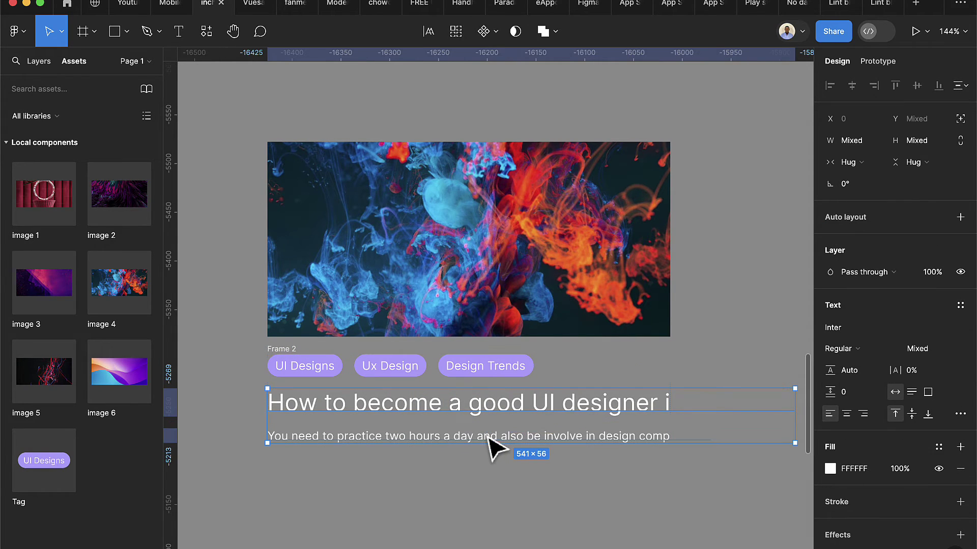
left_click(832, 469)
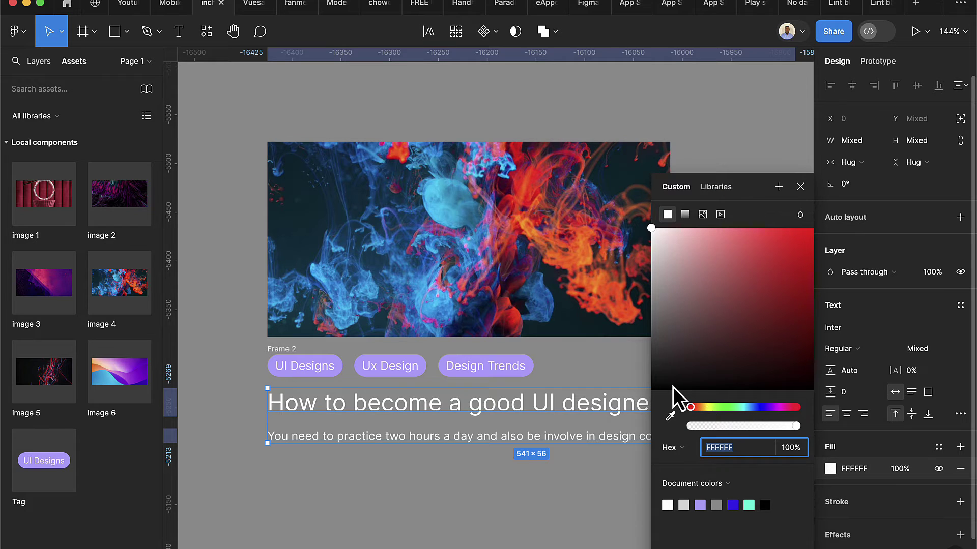
left_click_drag(673, 386, 653, 380)
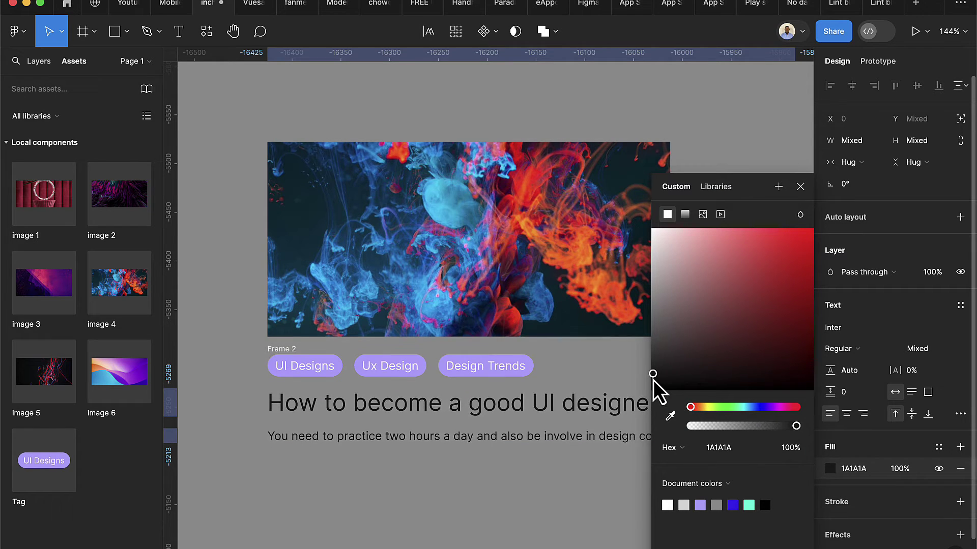
left_click(801, 194)
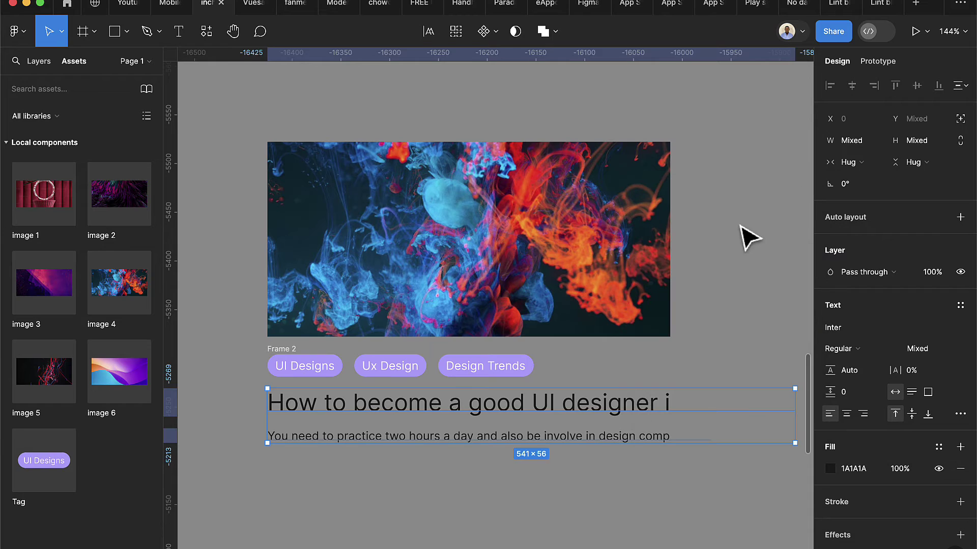
Add a white FFFFFF fill to the auto layout frame holding the tags, title and description
left_click(741, 234)
left_click(290, 358)
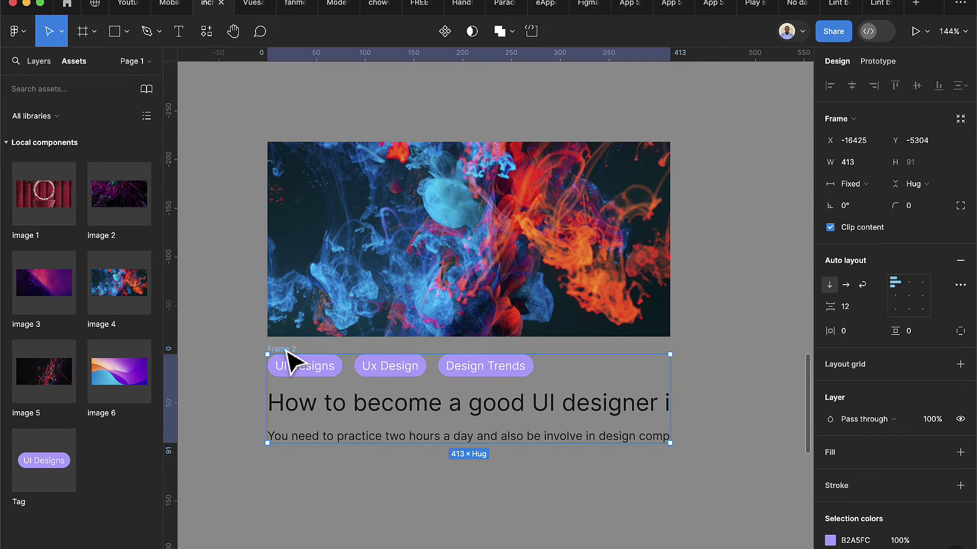
left_click(960, 453)
Set the horizontal padding of the white auto layout frame to 12
scroll(461, 434, "down", 3)
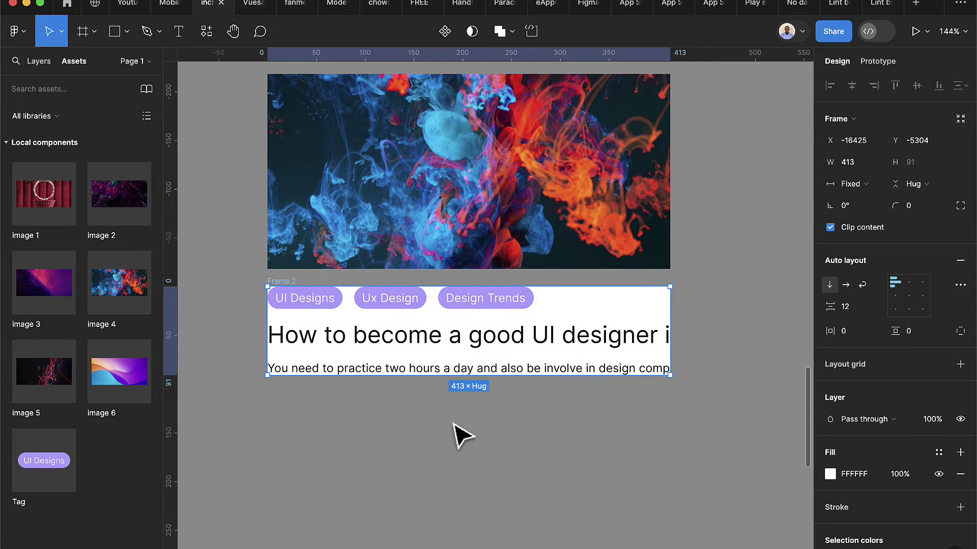
scroll(283, 334, "up", 3)
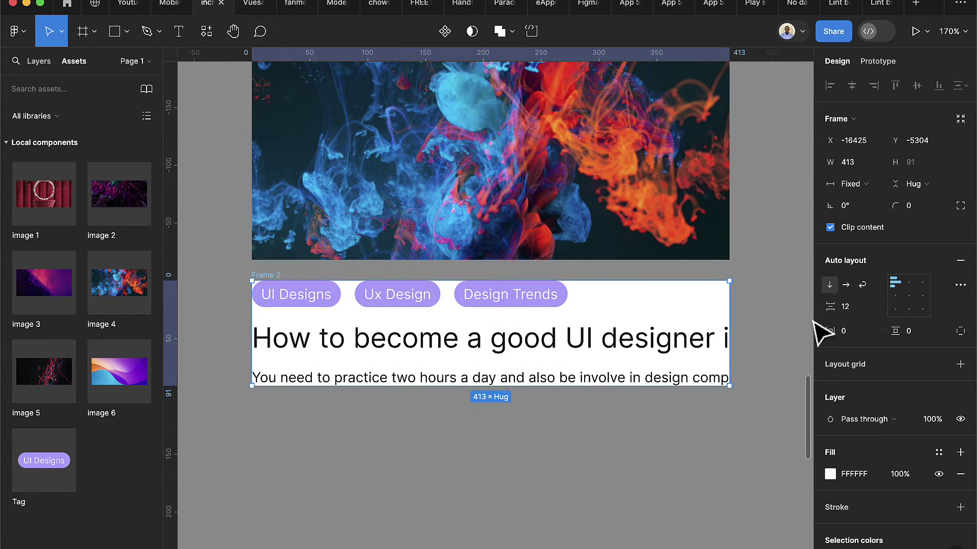
left_click(855, 331)
type("12")
key("Return")
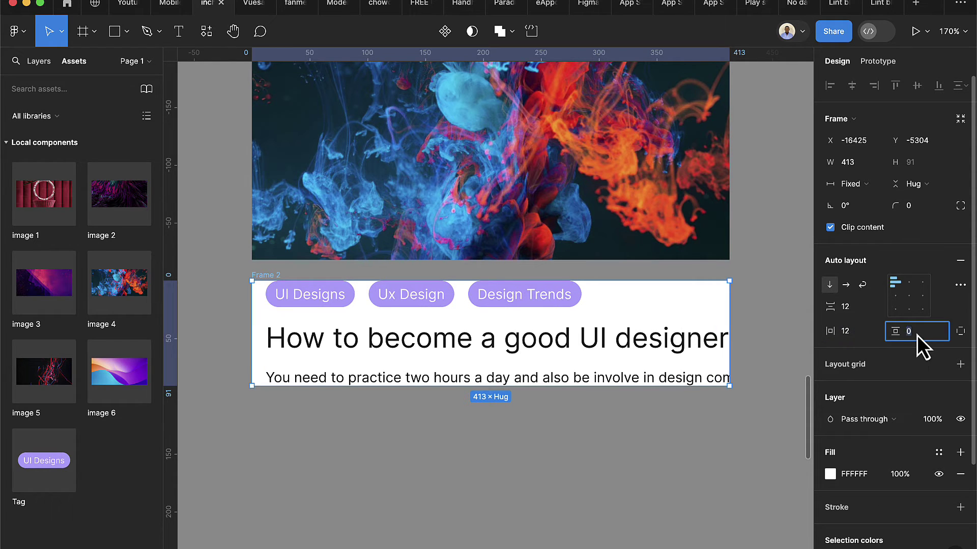
Set both the horizontal and the vertical padding of the white auto layout frame to 20
type("12")
key("Return")
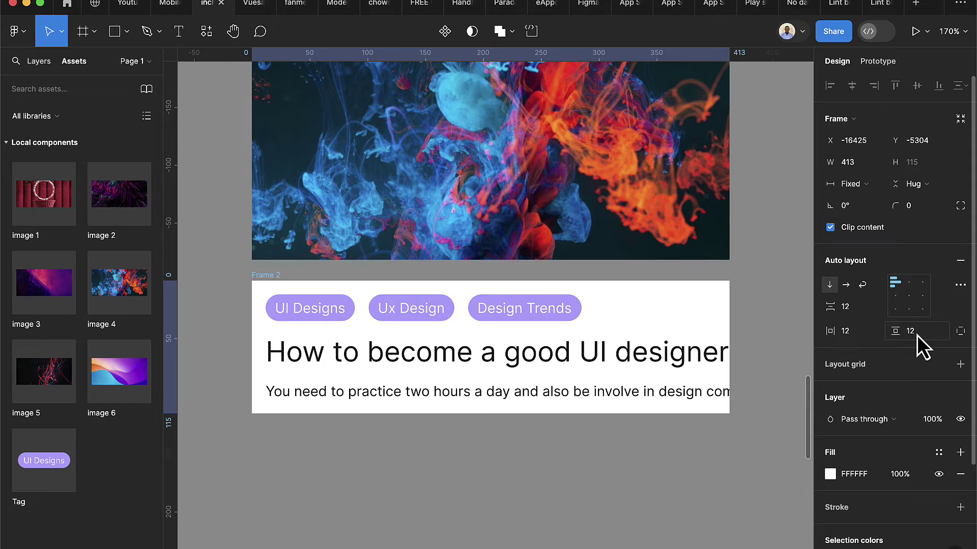
left_click(857, 337)
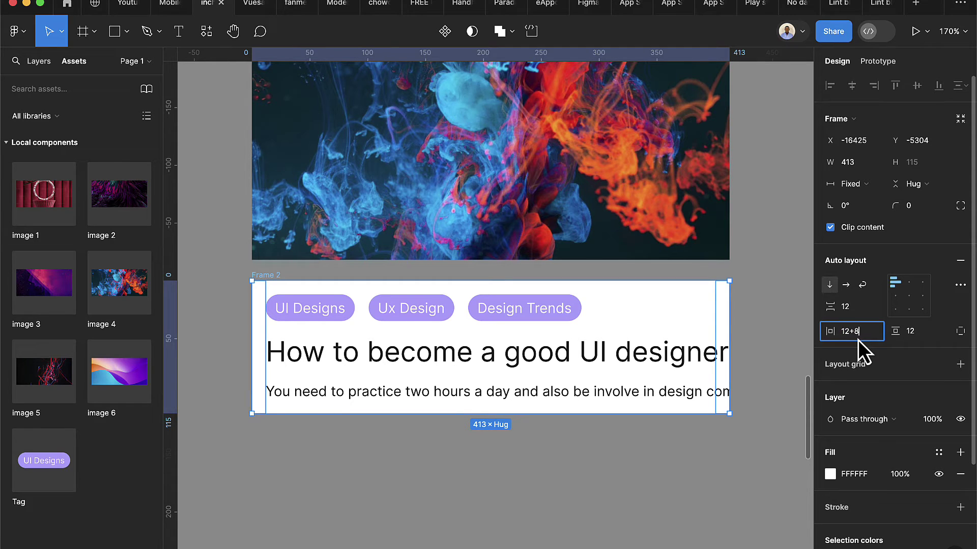
key("Return")
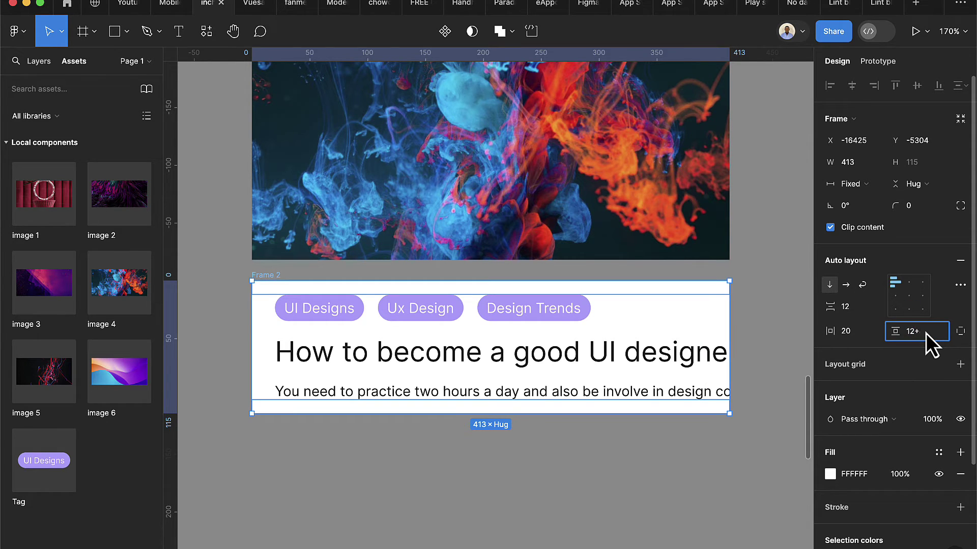
type("8")
key("Return")
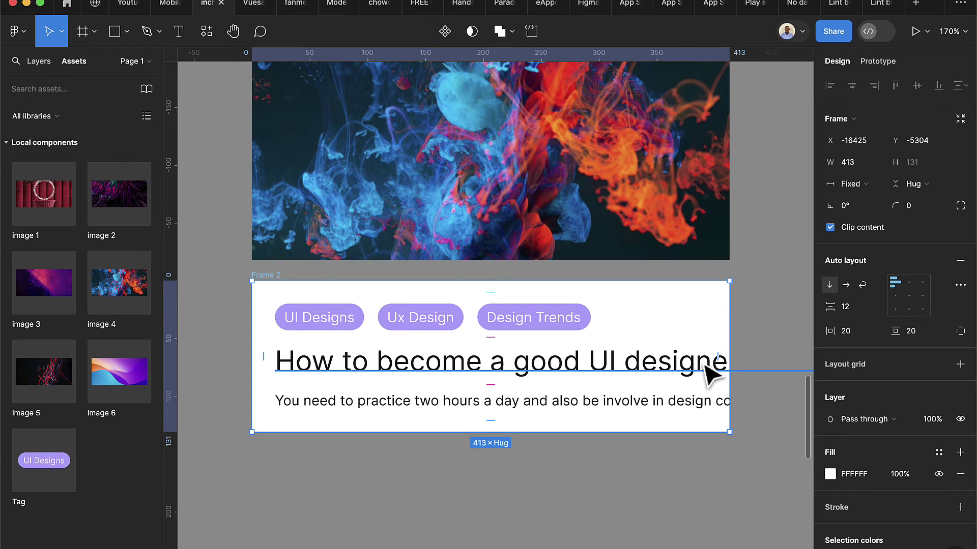
Set the width of the title text to 413, matching the white frame's width
double_click(590, 362)
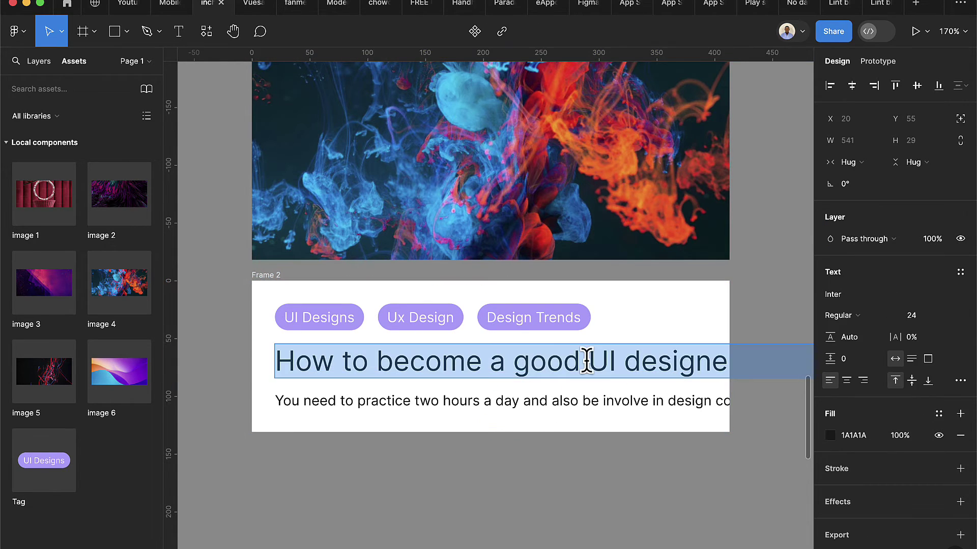
key("Escape")
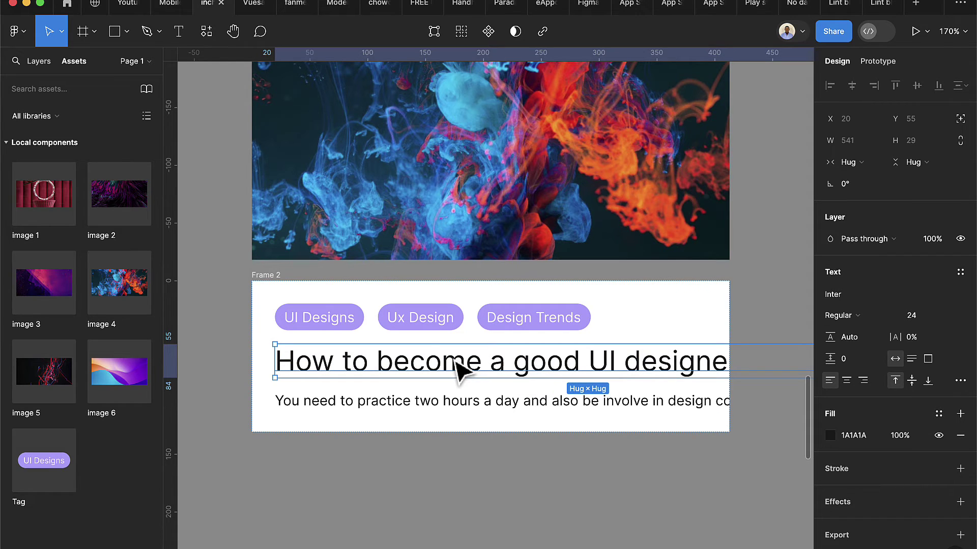
left_click(272, 283)
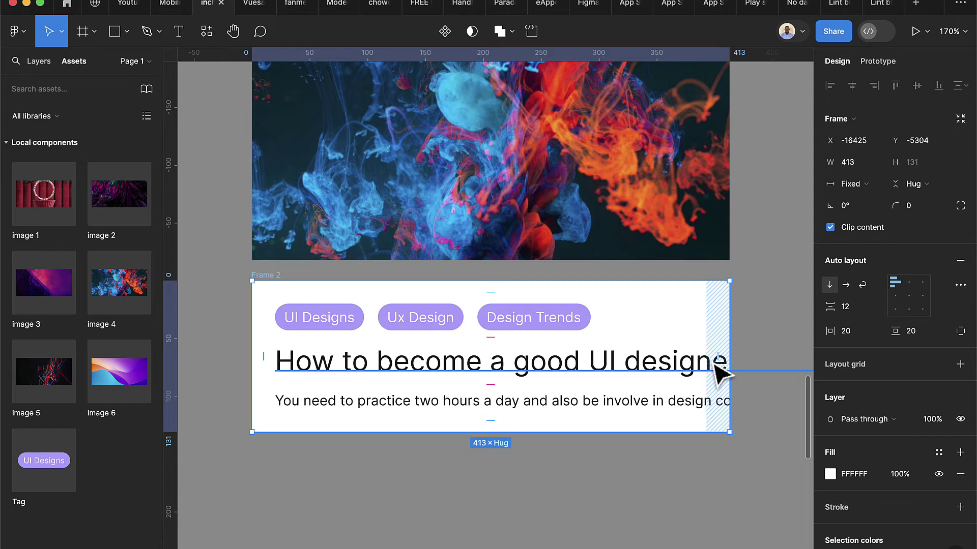
left_click(633, 369)
double_click(633, 370)
key("Escape")
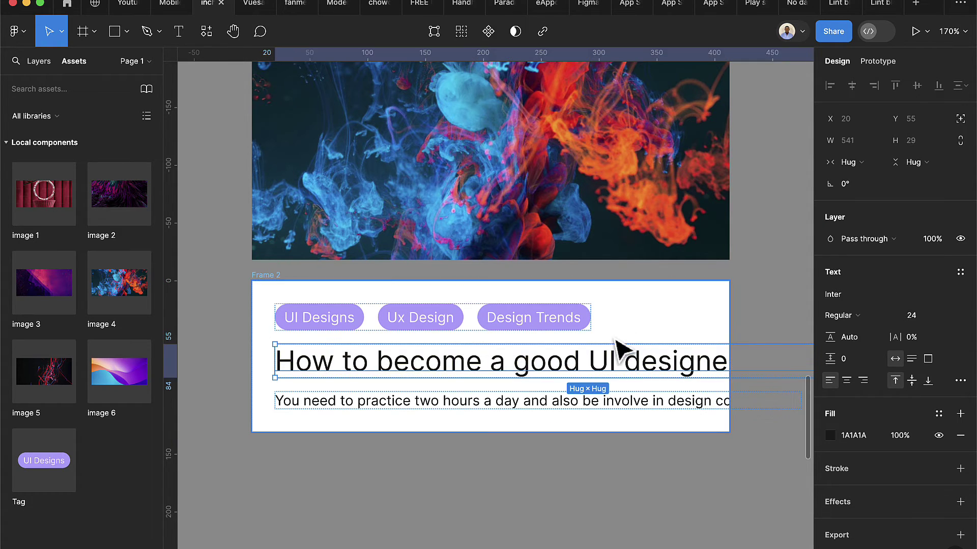
left_click(850, 143)
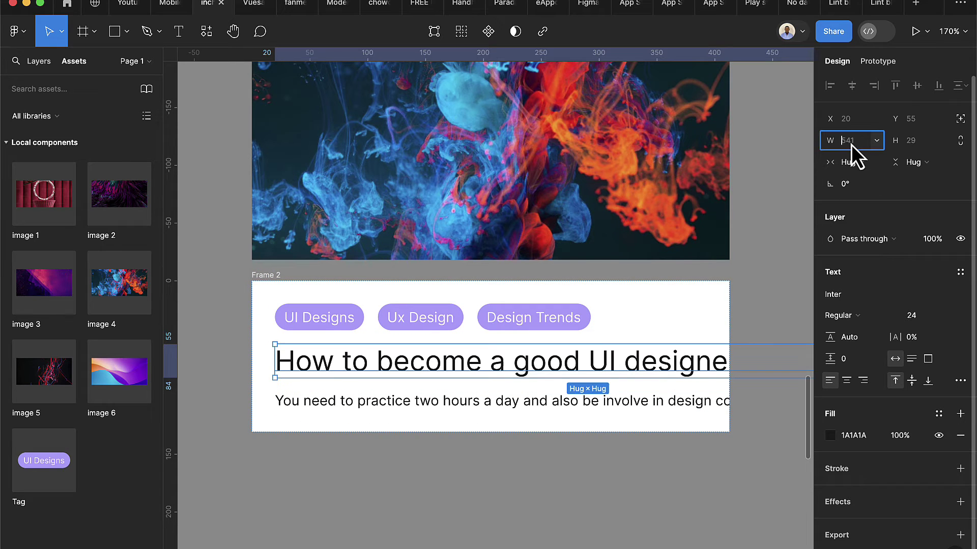
type("4")
key("Return")
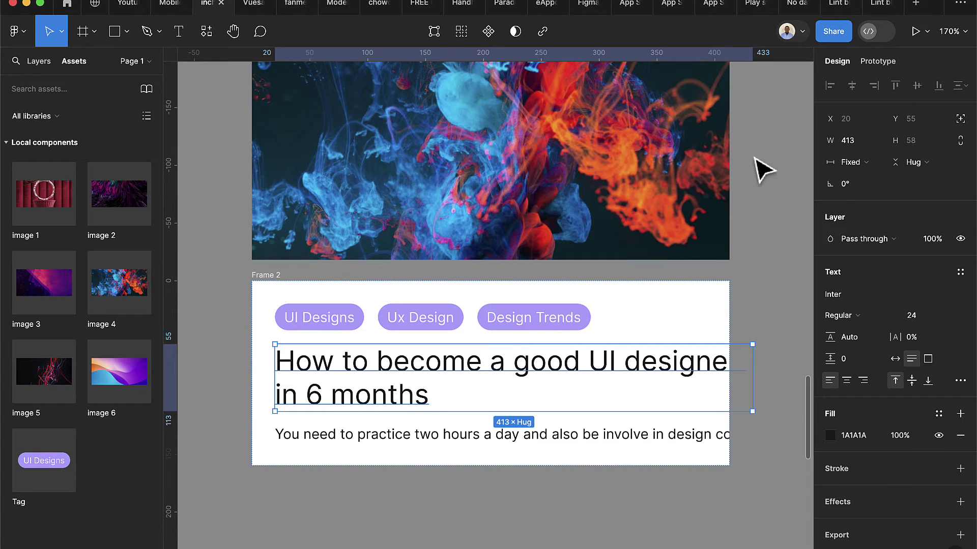
Reduce the title text's width by 40 to 373 to account for the frame's side padding
left_click(856, 144)
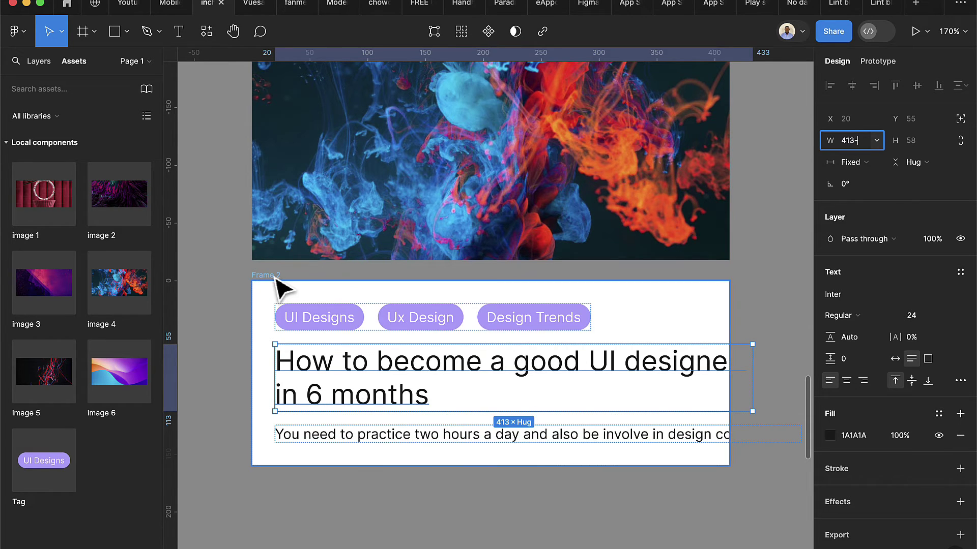
left_click(342, 296)
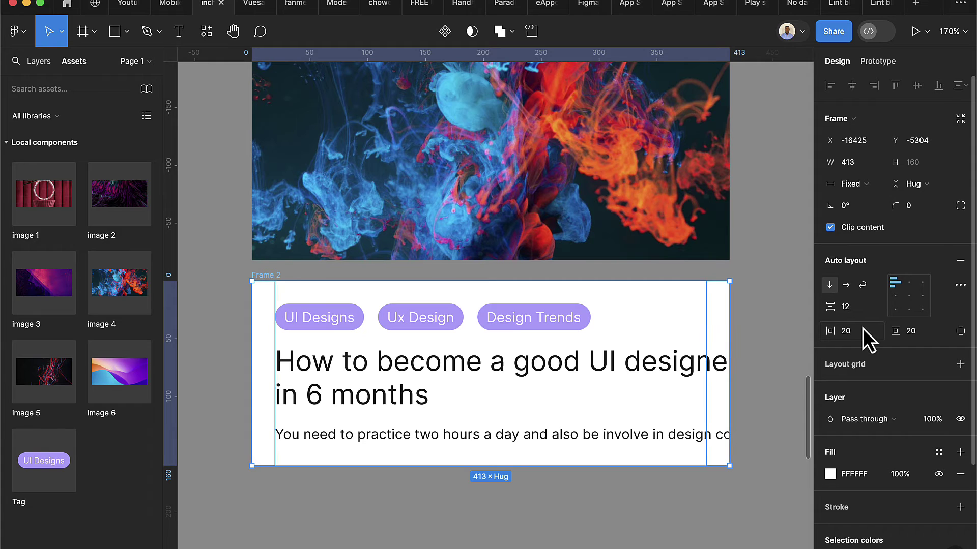
left_click(419, 369)
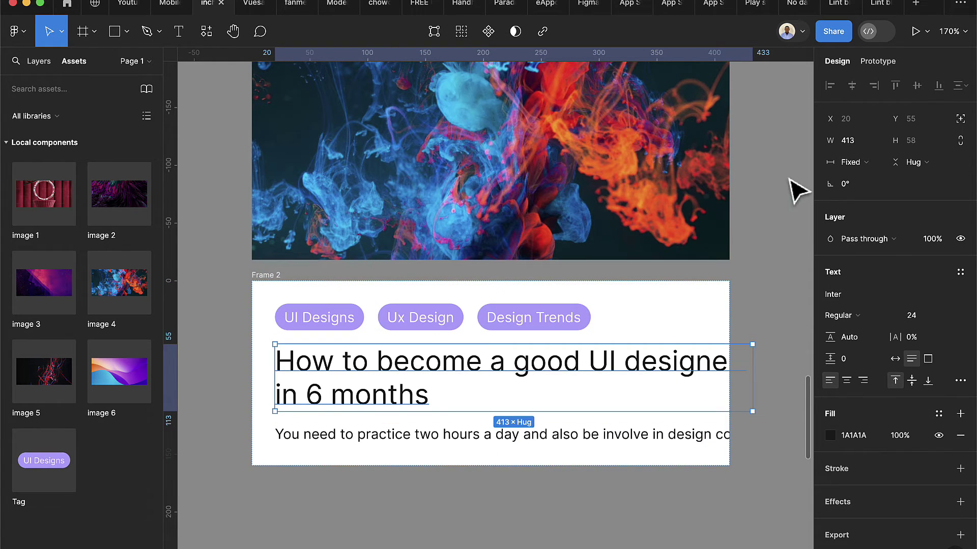
left_click(861, 142)
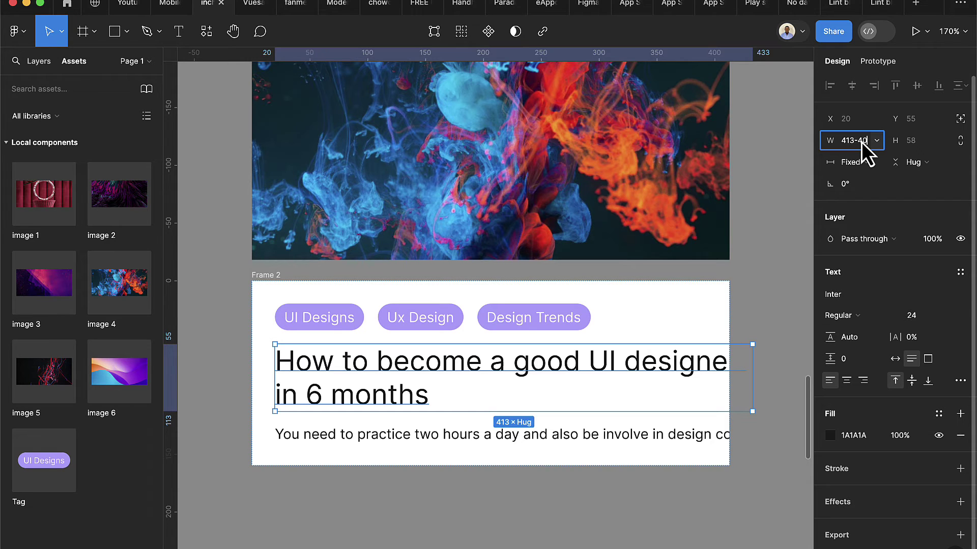
type("-40")
key("Return")
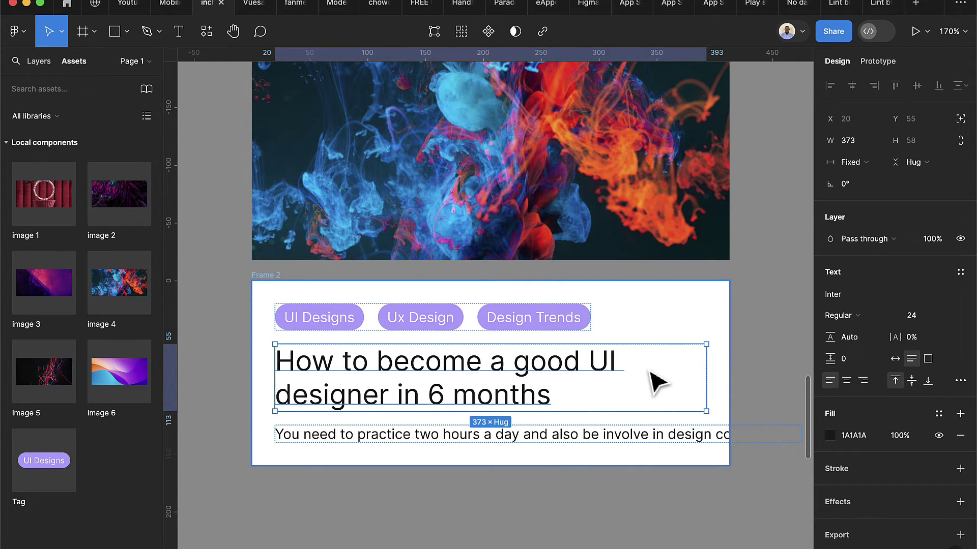
Turn on text truncation for the title so that overflowing text ends in an ellipsis
left_click(960, 382)
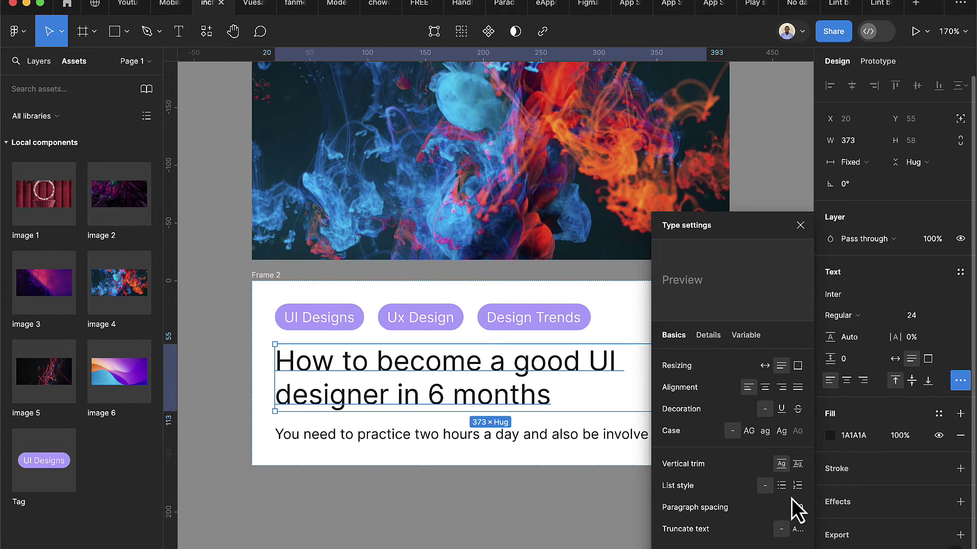
left_click(798, 530)
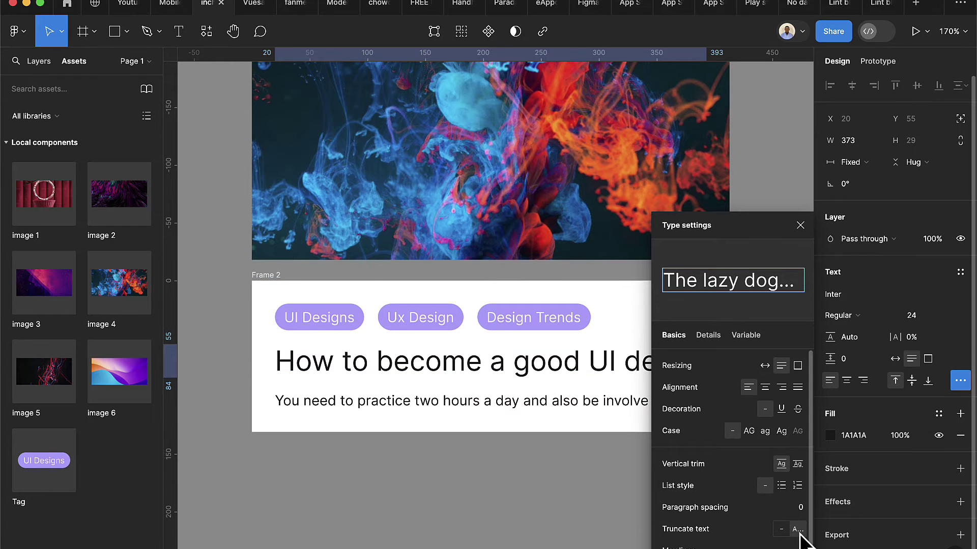
scroll(613, 520, "right", 5)
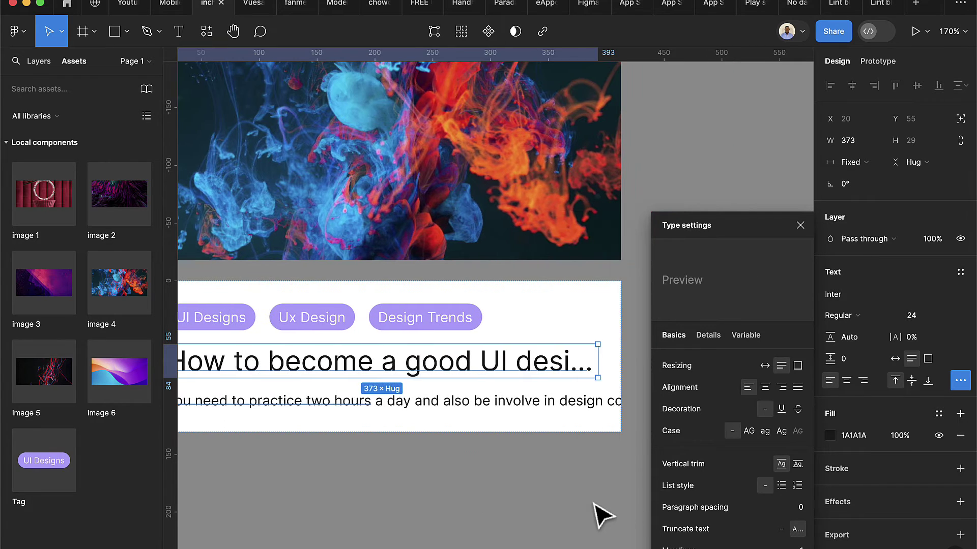
scroll(580, 380, "down", 2)
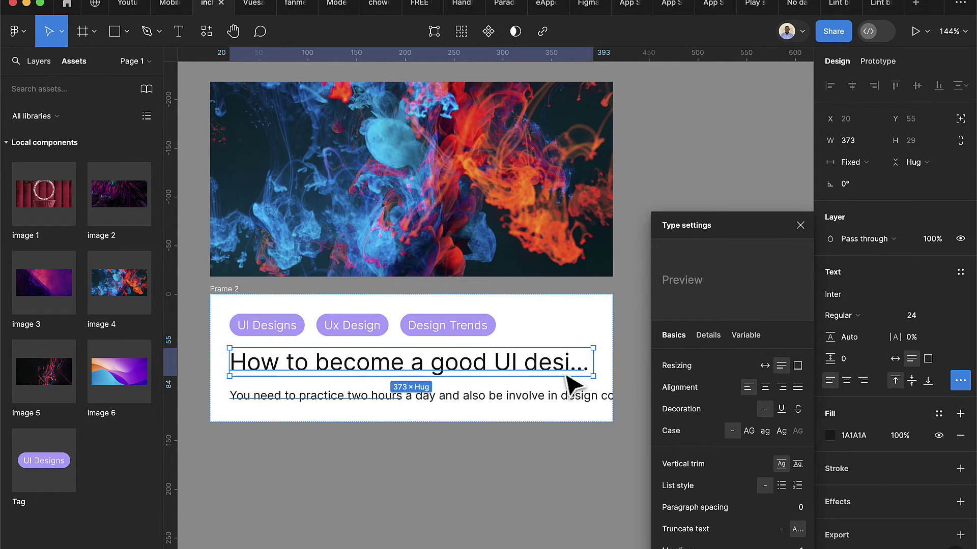
Close the type settings and set the width of the description text to 413
left_click(304, 402)
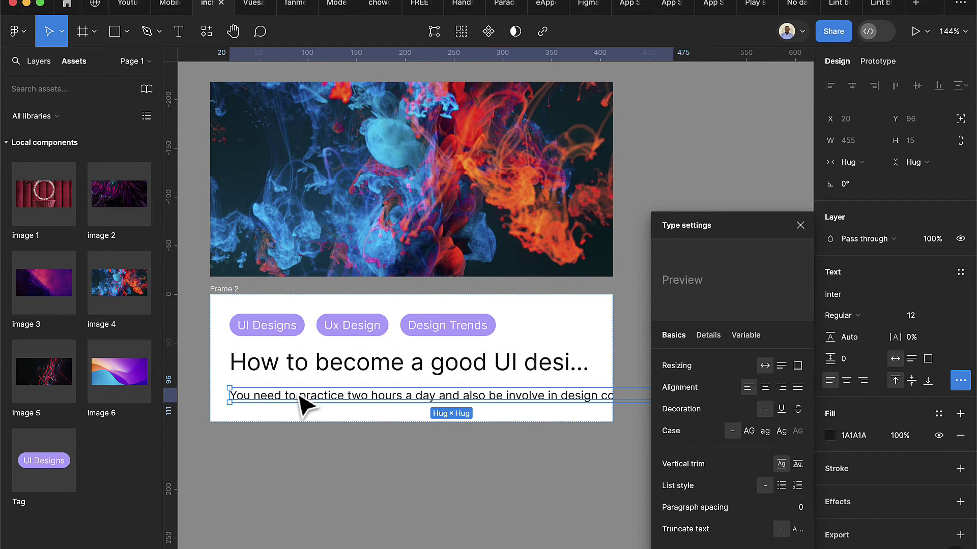
left_click(794, 223)
left_click(555, 331)
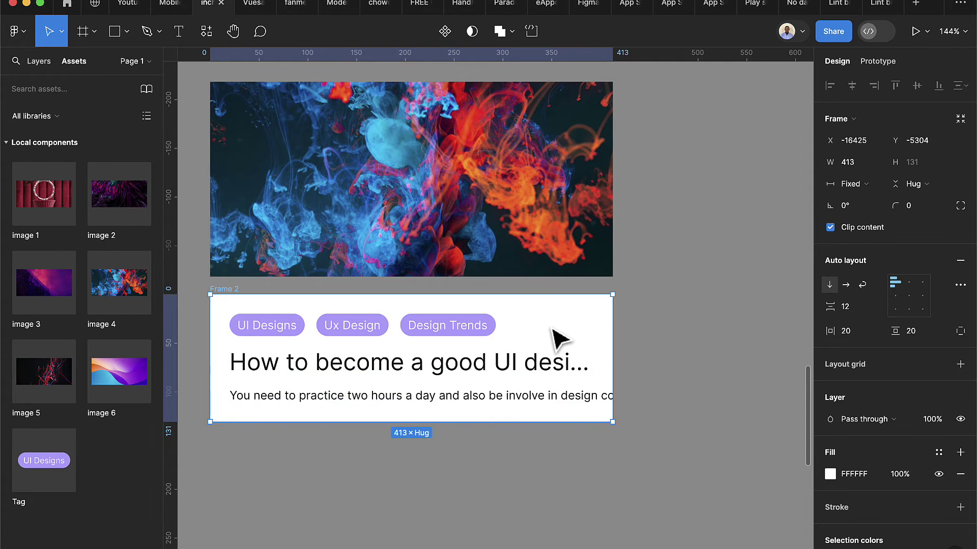
left_click(497, 403)
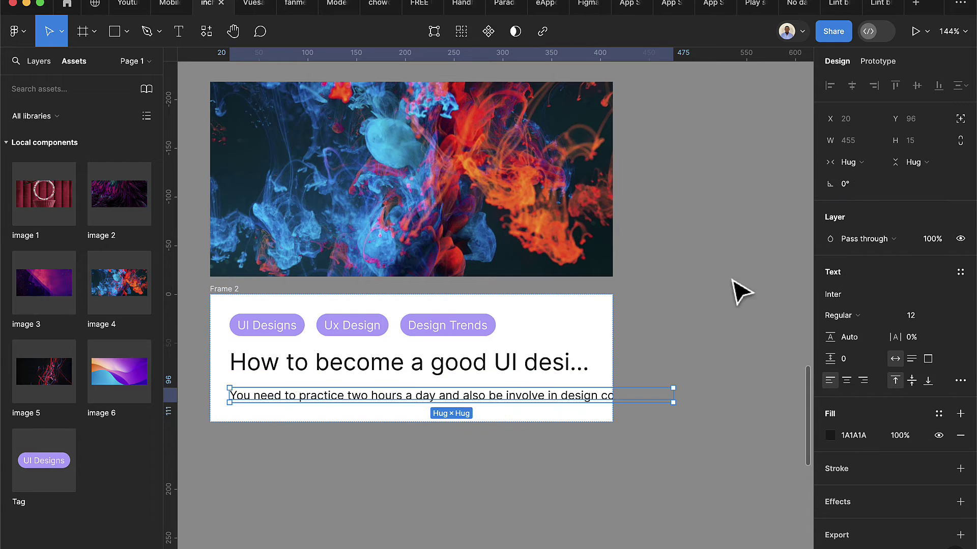
left_click(847, 142)
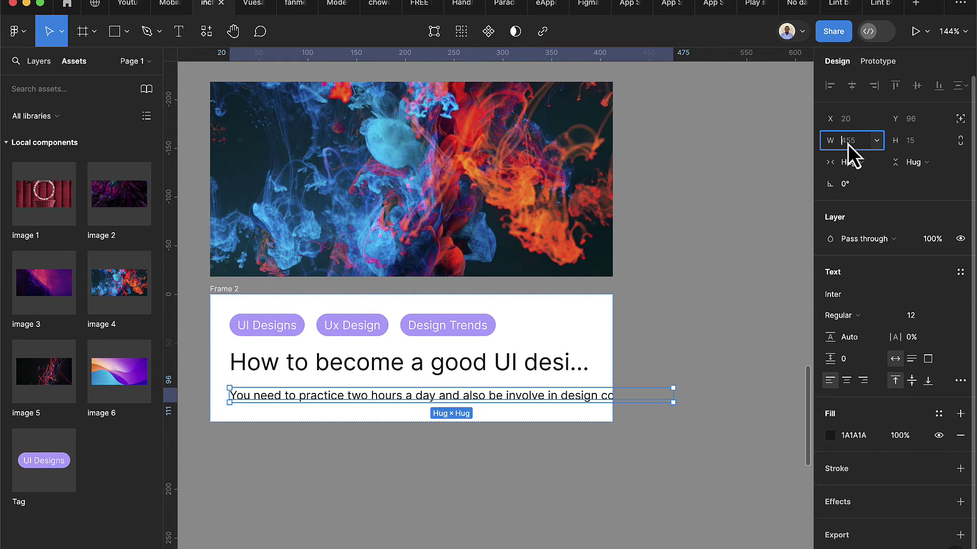
type("413")
key("Return")
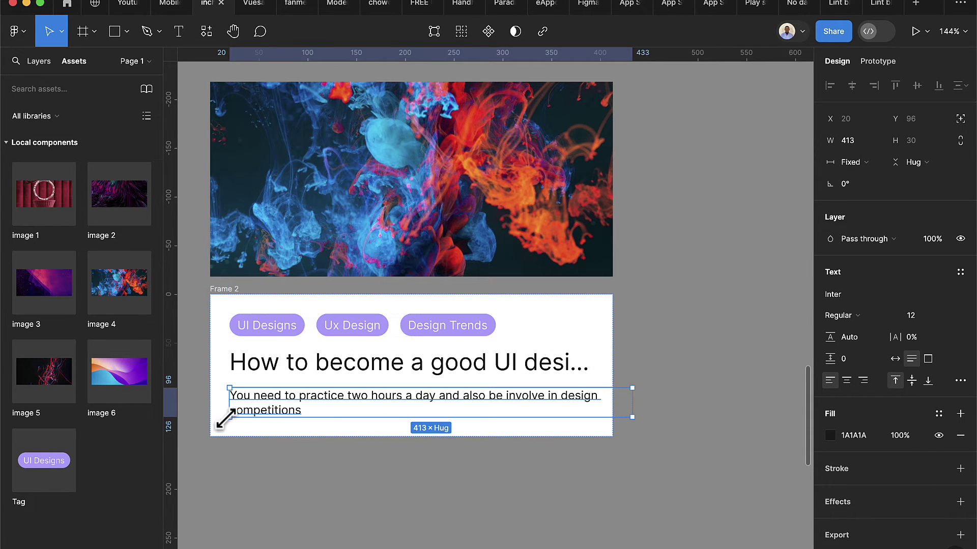
Reduce the description text's width by 40 to 373 to fit inside the frame's side padding
left_click(227, 289)
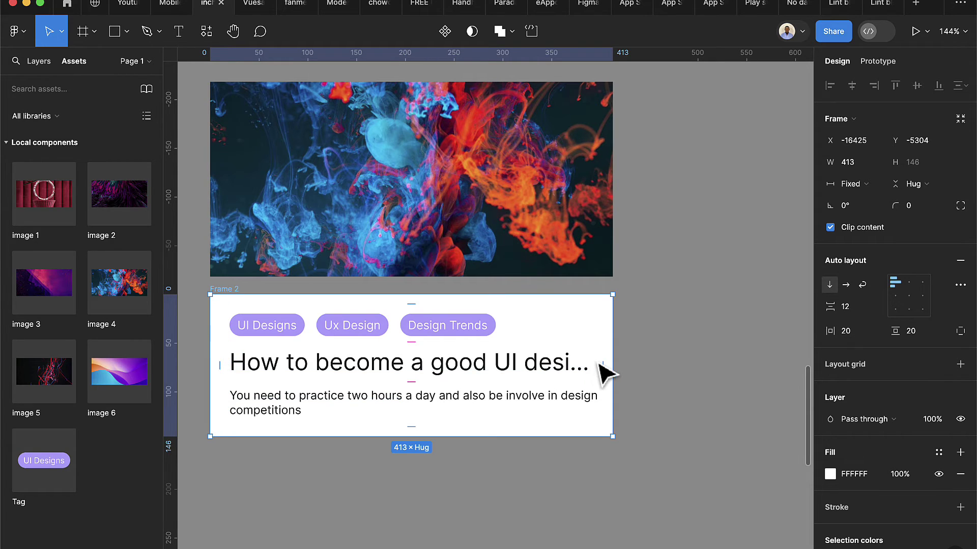
left_click(289, 413)
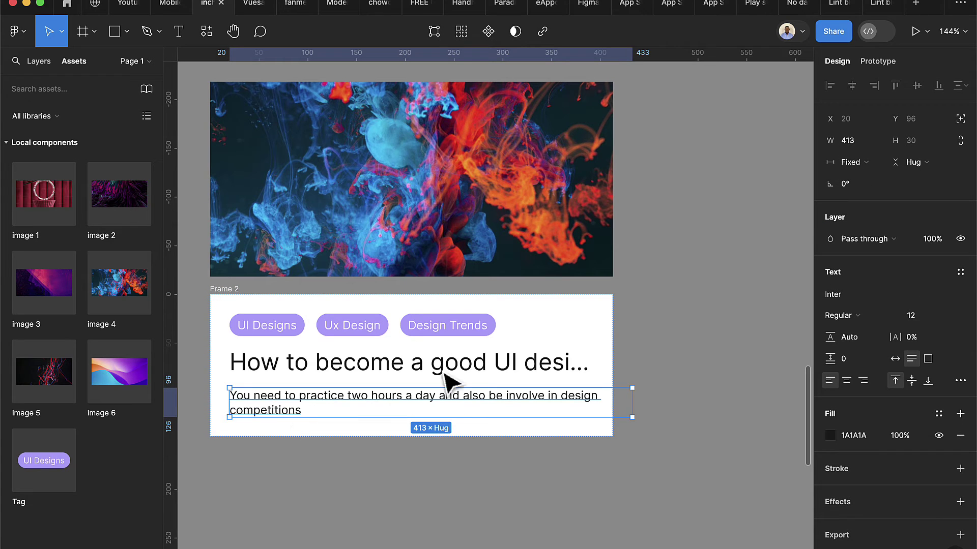
left_click(863, 143)
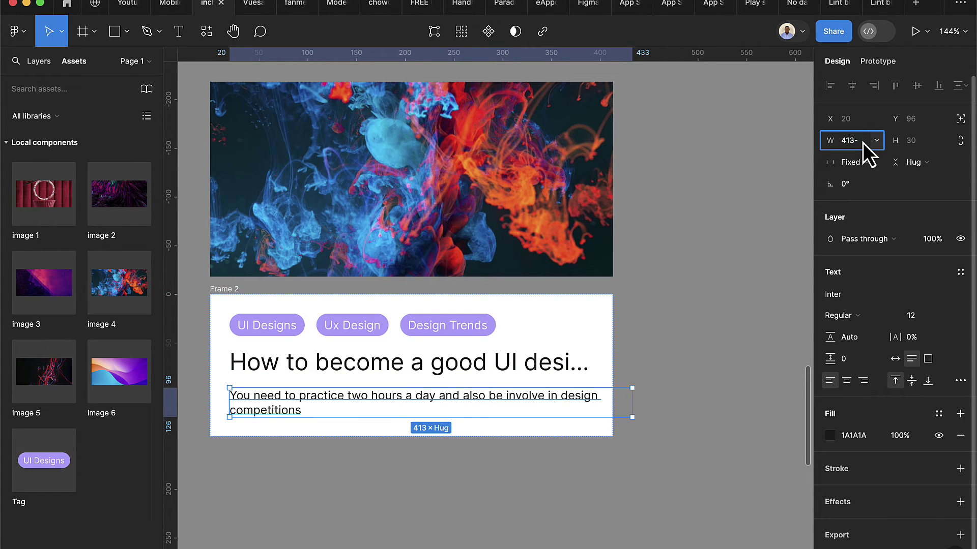
type("-40")
key("Return")
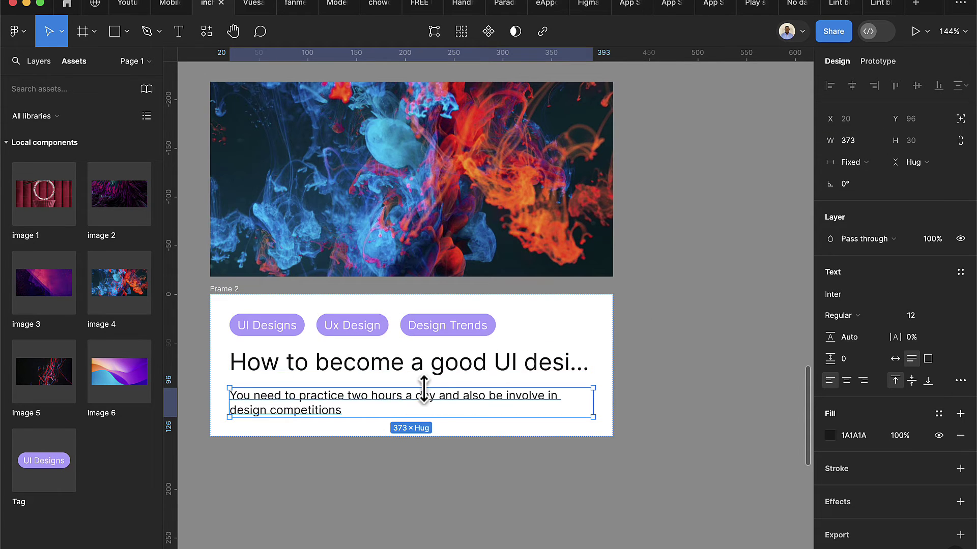
Turn on text truncation for the description and deselect it
left_click(960, 382)
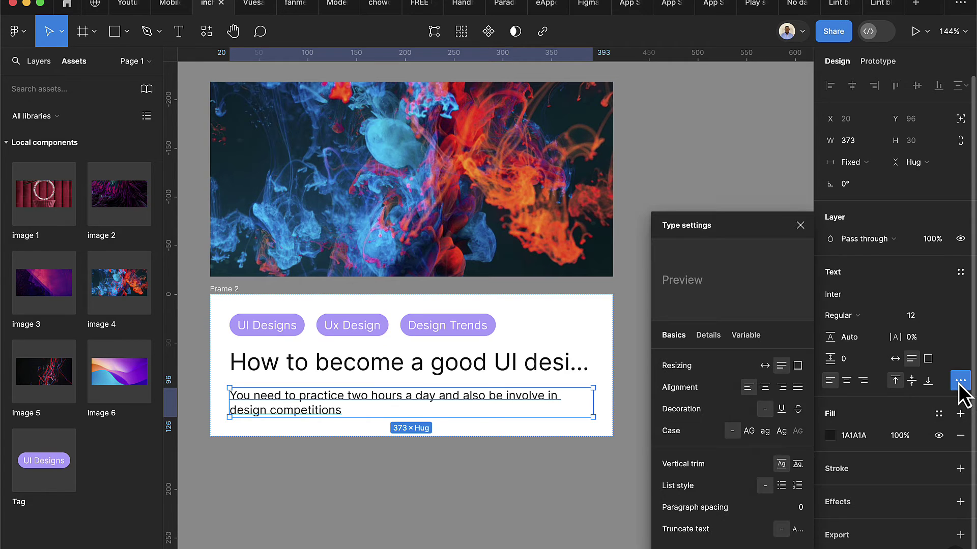
left_click(797, 530)
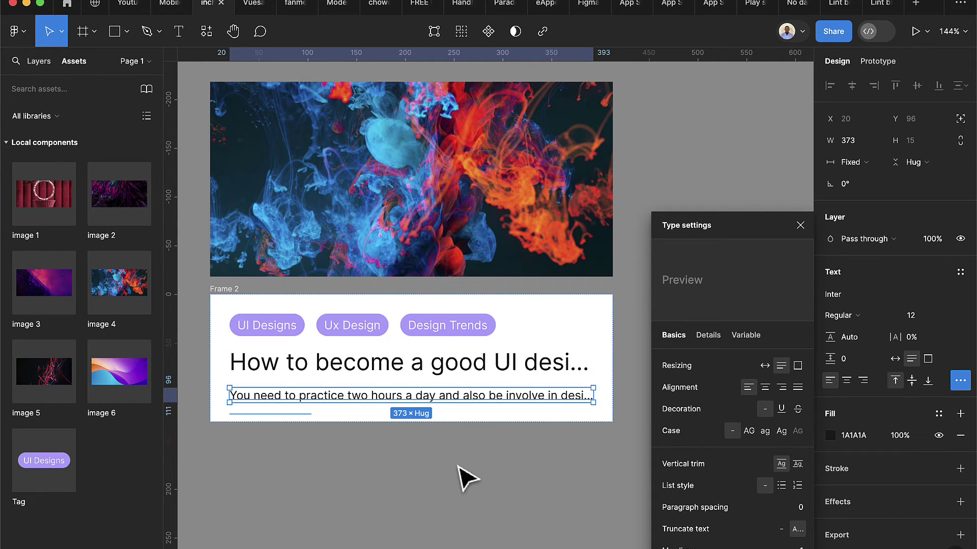
scroll(464, 476, "up", 1)
left_click(476, 511)
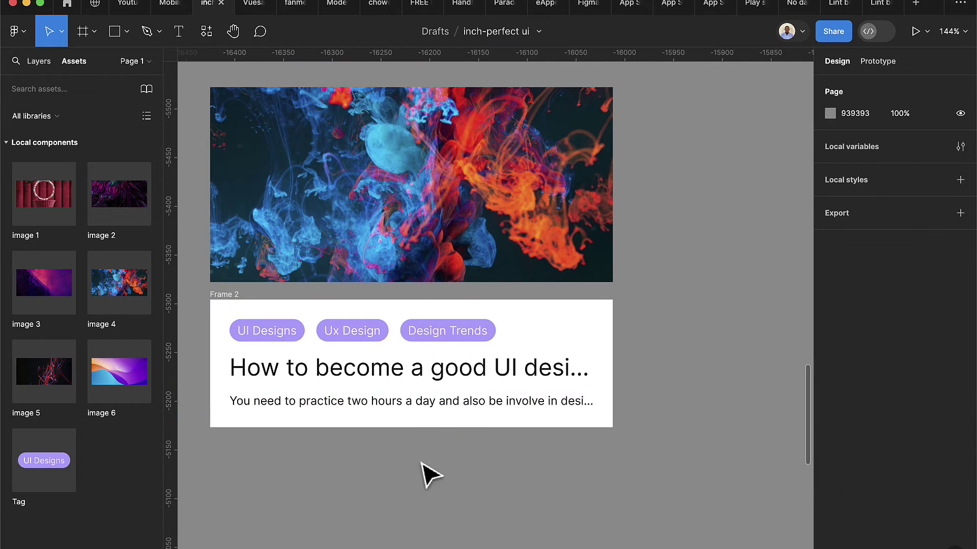
Wrap the white text frame and the image 4 instance above it in one vertical auto layout frame
scroll(445, 414, "left", 2)
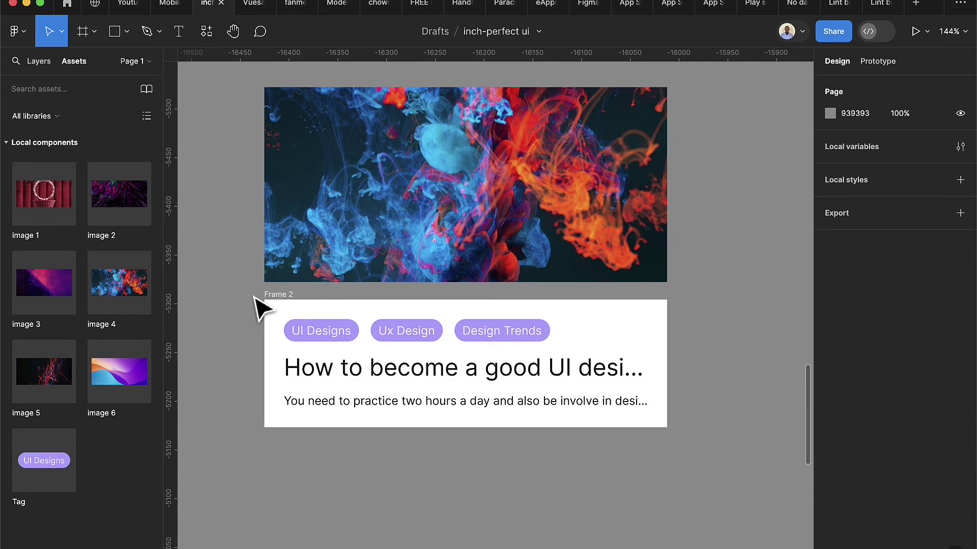
left_click(274, 295)
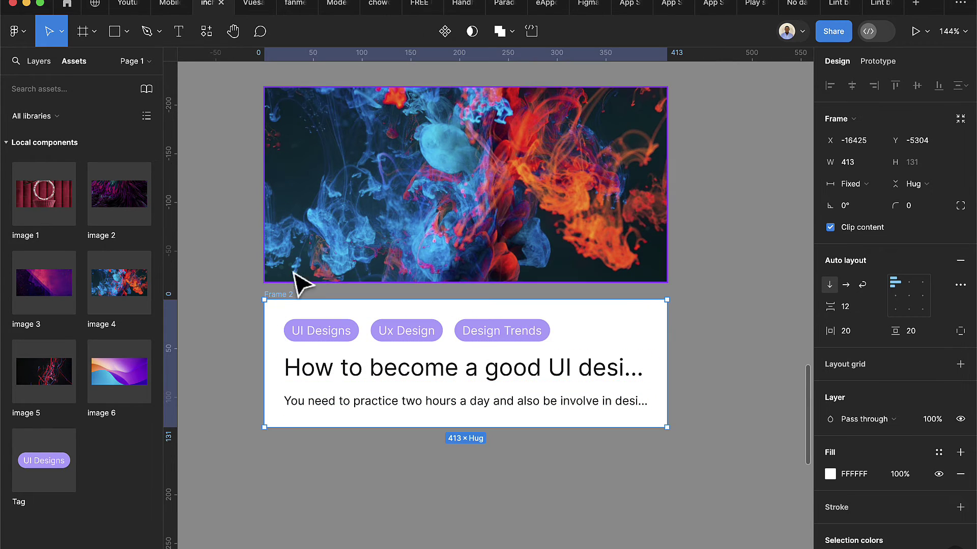
left_click(332, 218, "shift")
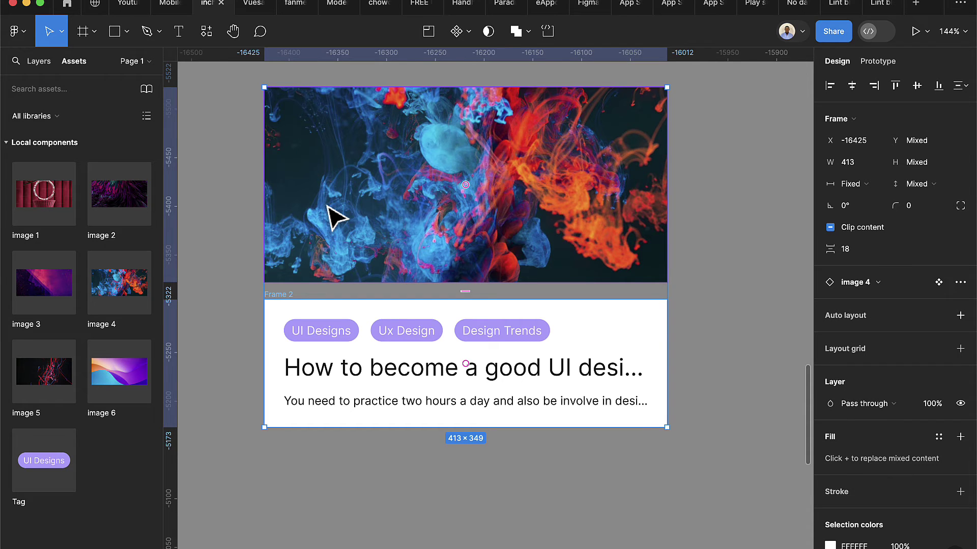
key("shift+a")
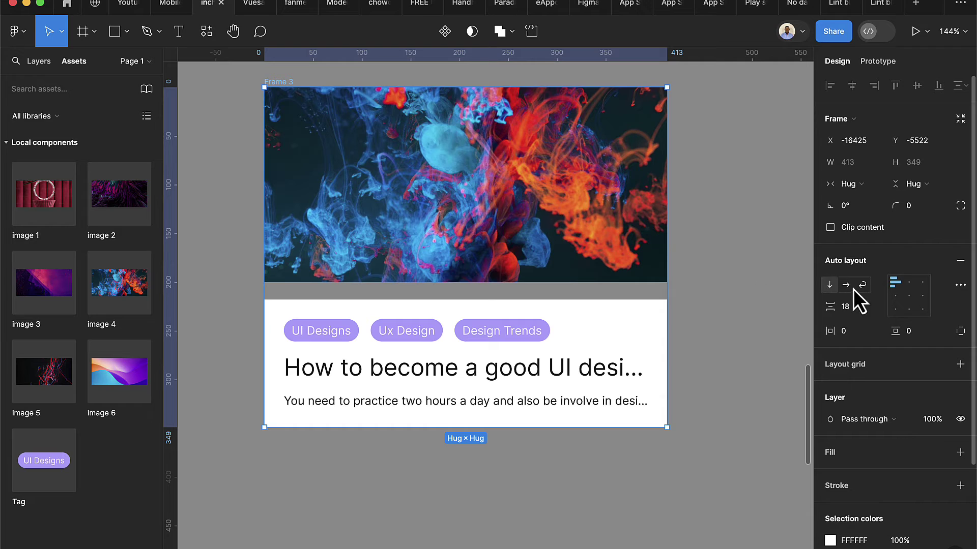
Set the spacing between the image and the text frame to 0 and the outer frame's corner radius to 12
left_click_drag(463, 290, 460, 281)
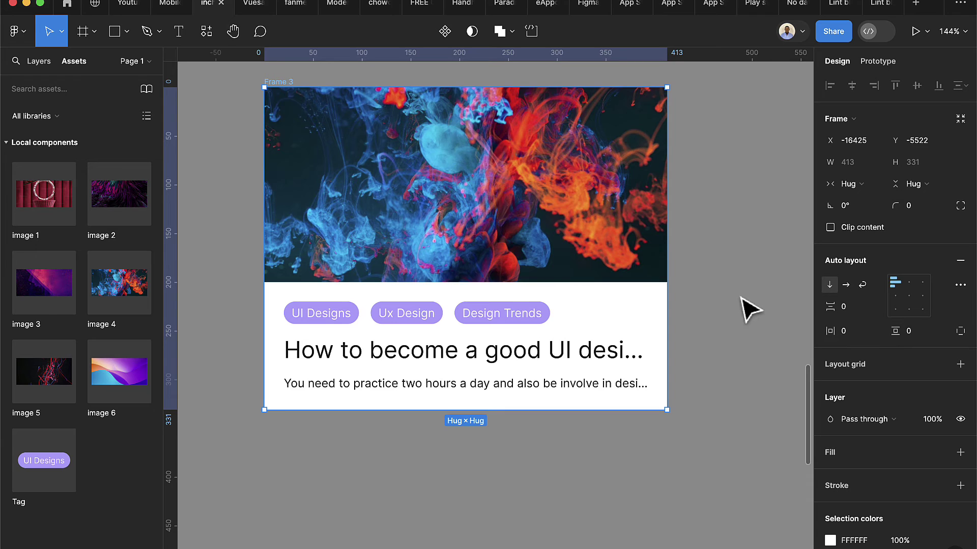
left_click(929, 208)
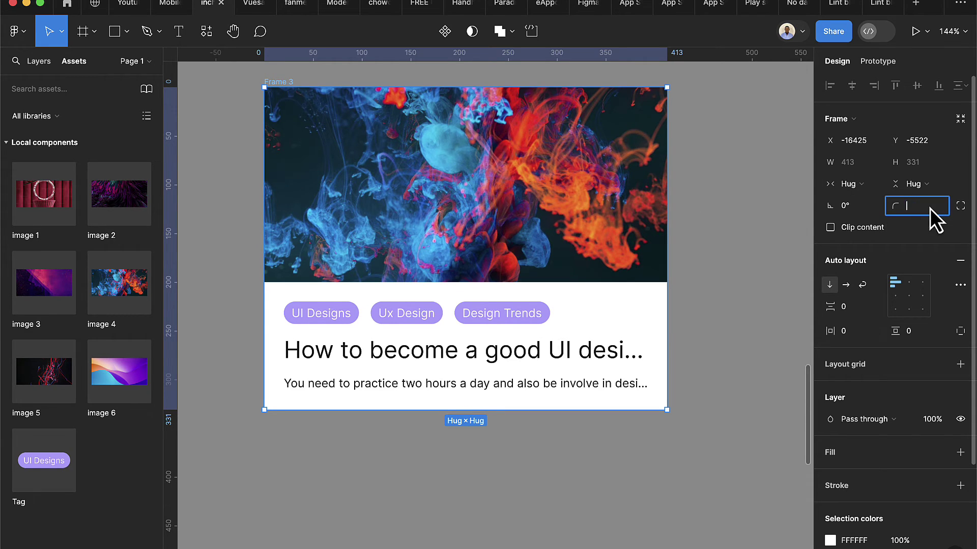
type("12")
key("Return")
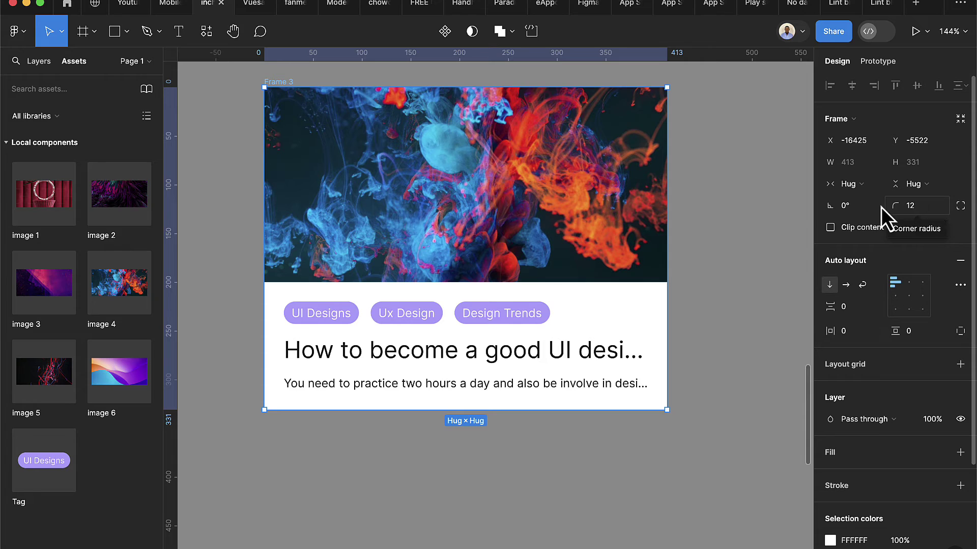
Clip the outer frame's content, set its corner radius to 8 and deselect it
left_click(834, 231)
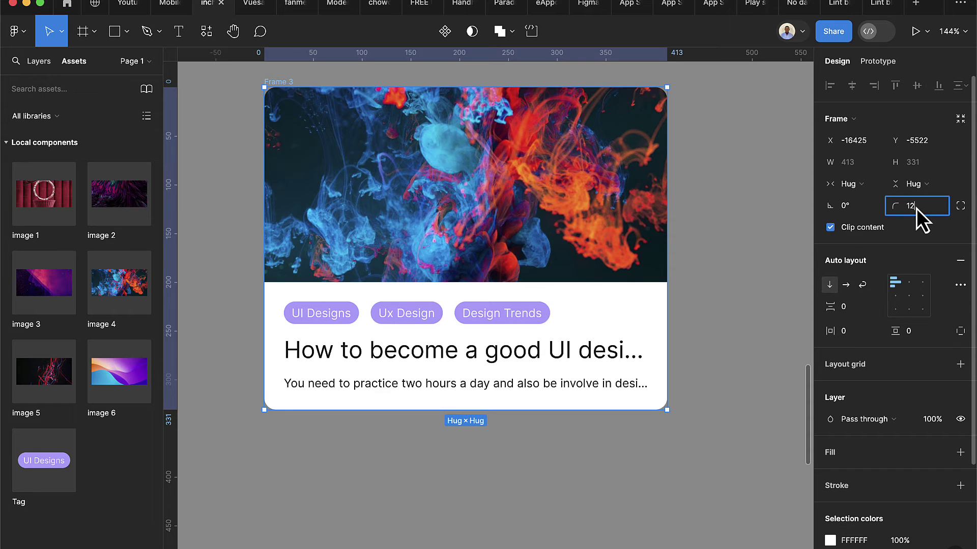
type("8")
key("Return")
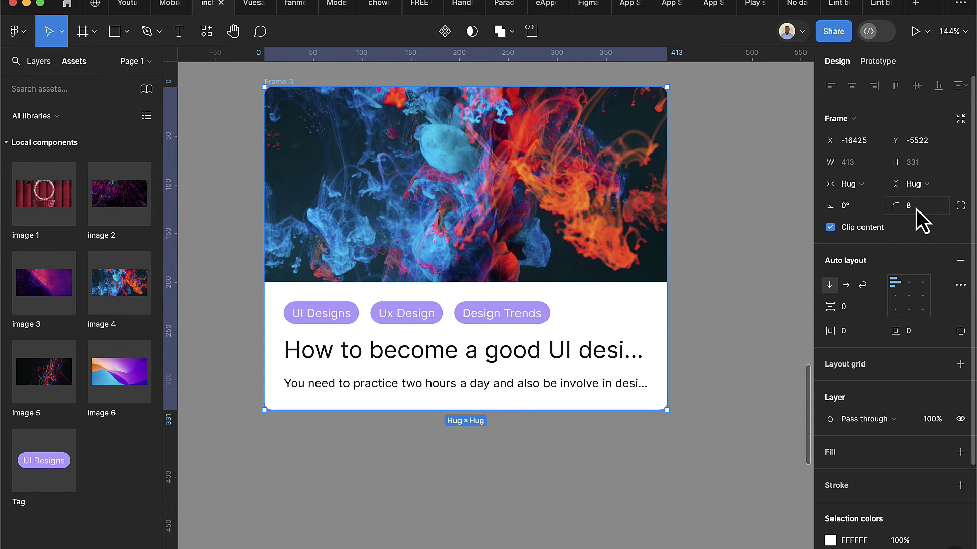
left_click(738, 285)
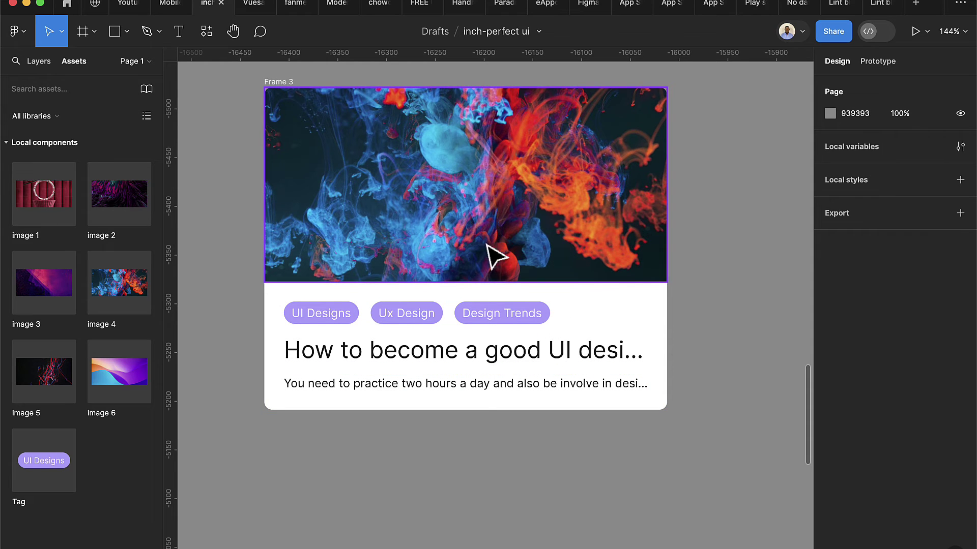
Turn the outer frame into a component and rename it Card
scroll(626, 336, "down", 1)
scroll(630, 332, "down", 2)
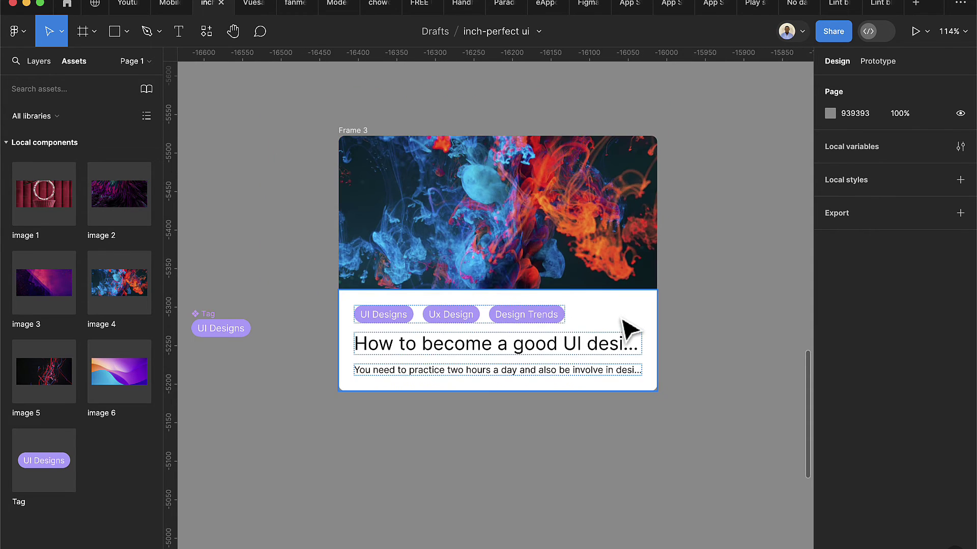
scroll(592, 278, "down", 2)
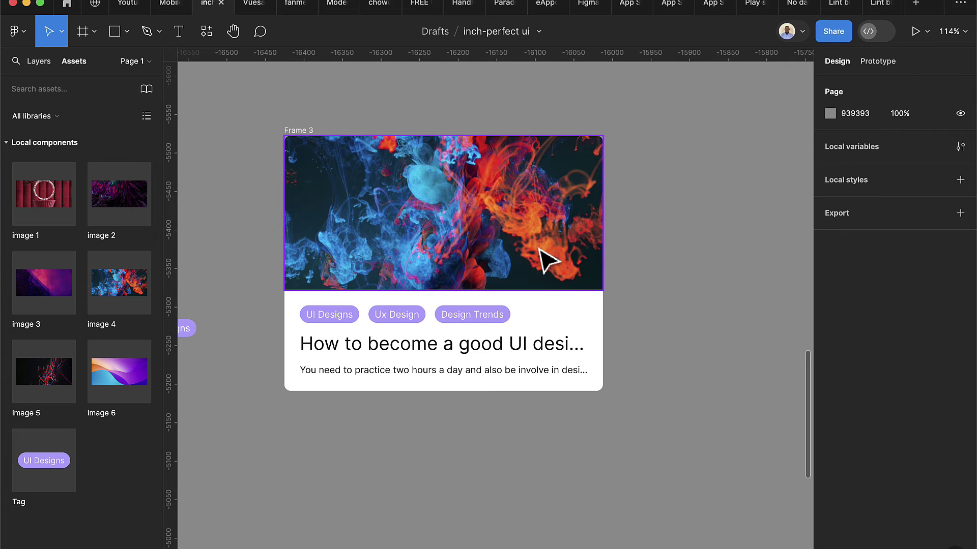
left_click(310, 130)
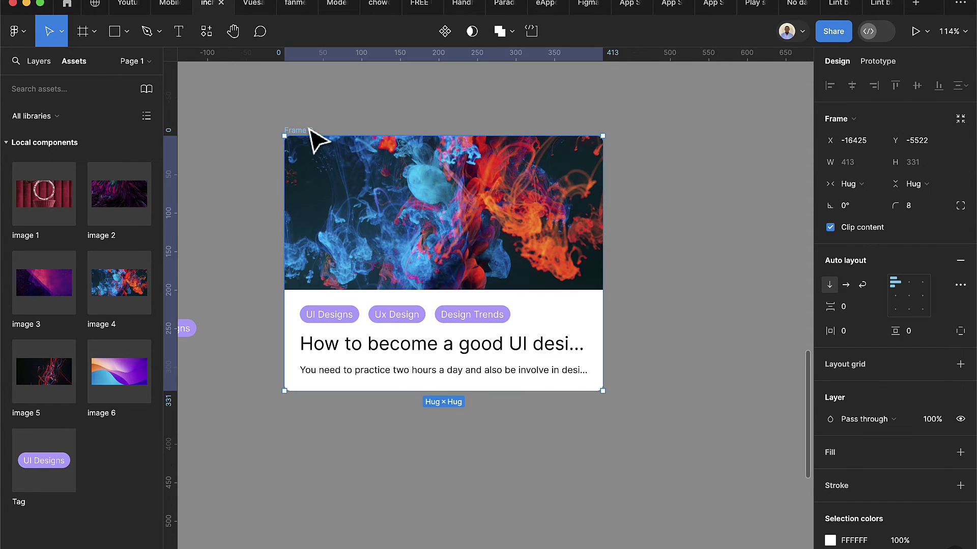
left_click(445, 32)
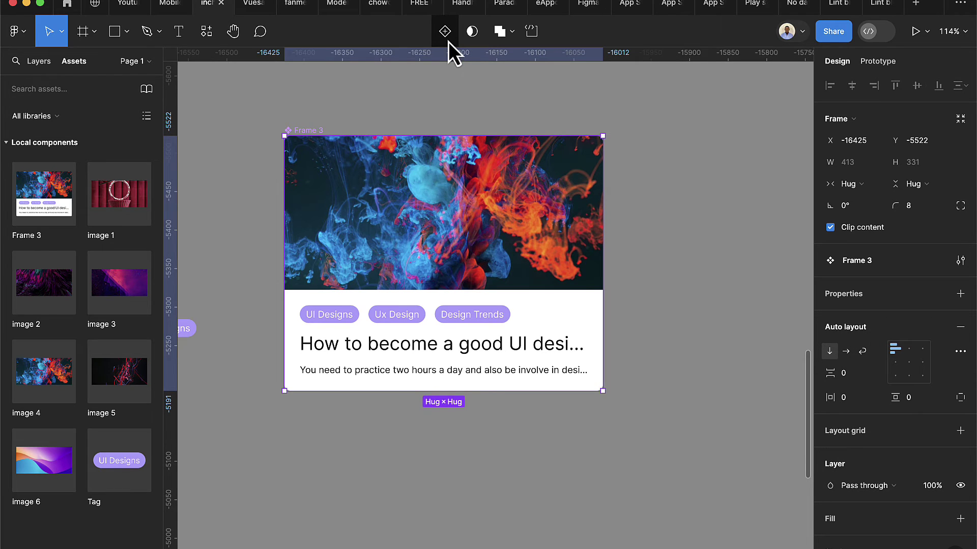
double_click(312, 130)
type("C")
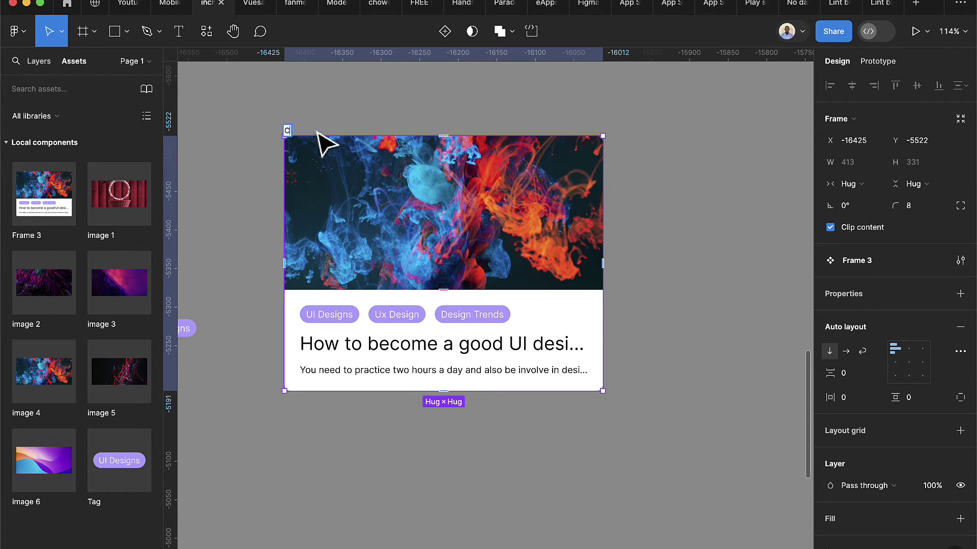
type("ard")
key("Return")
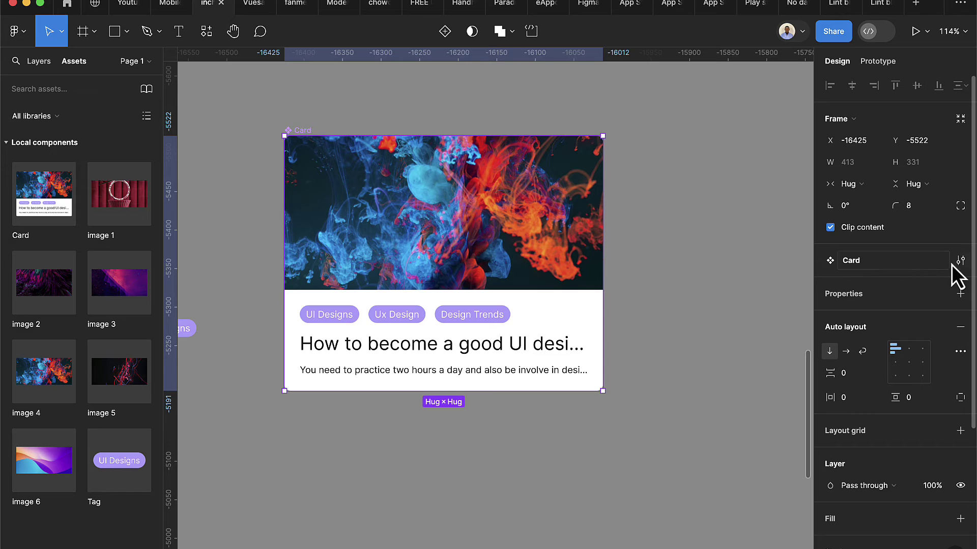
Create an instance swap property named Image on the Card component with image 1 as its value
left_click(960, 294)
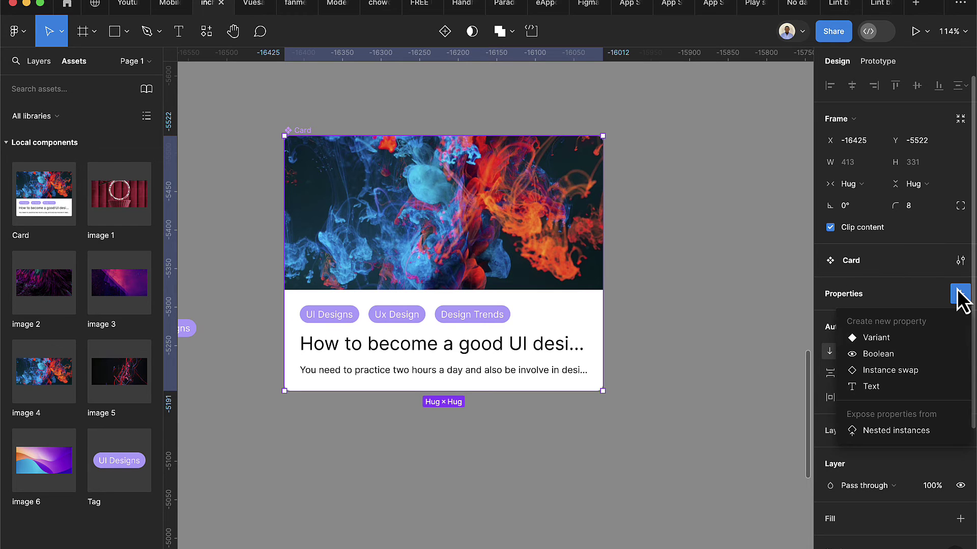
left_click(908, 372)
type("Image")
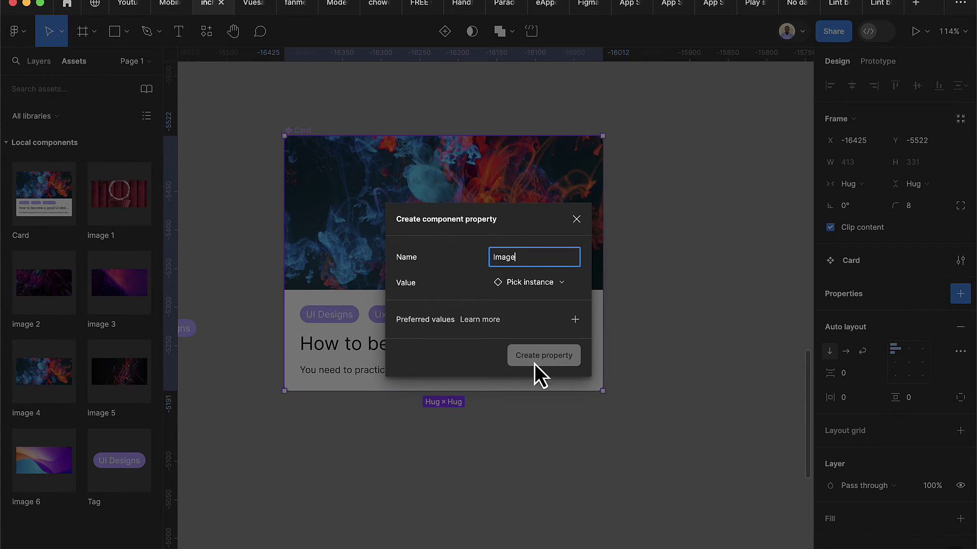
left_click(529, 338)
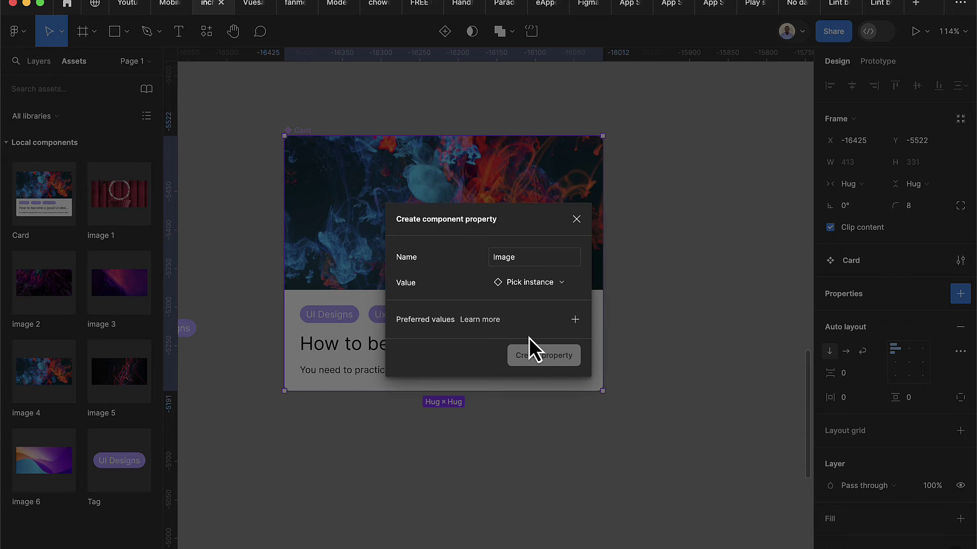
left_click(539, 283)
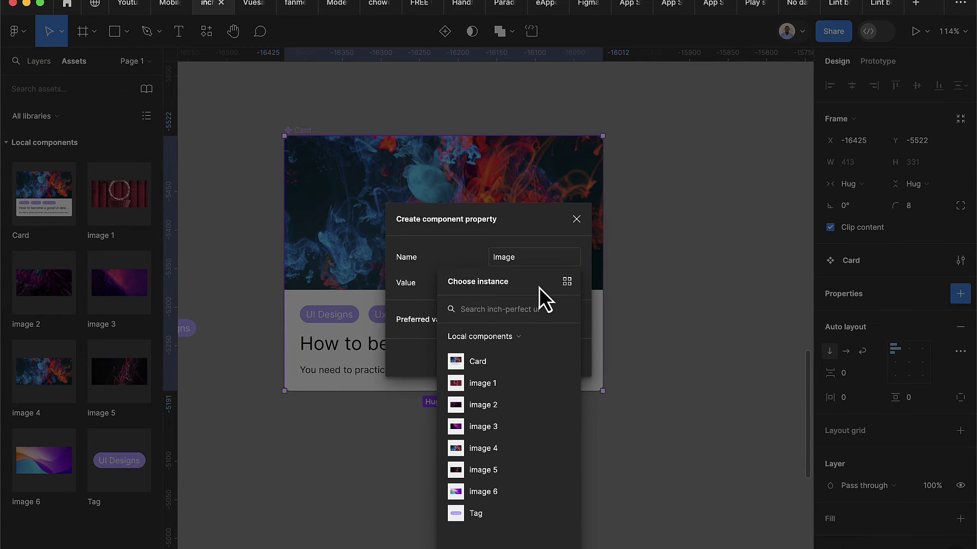
left_click(476, 389)
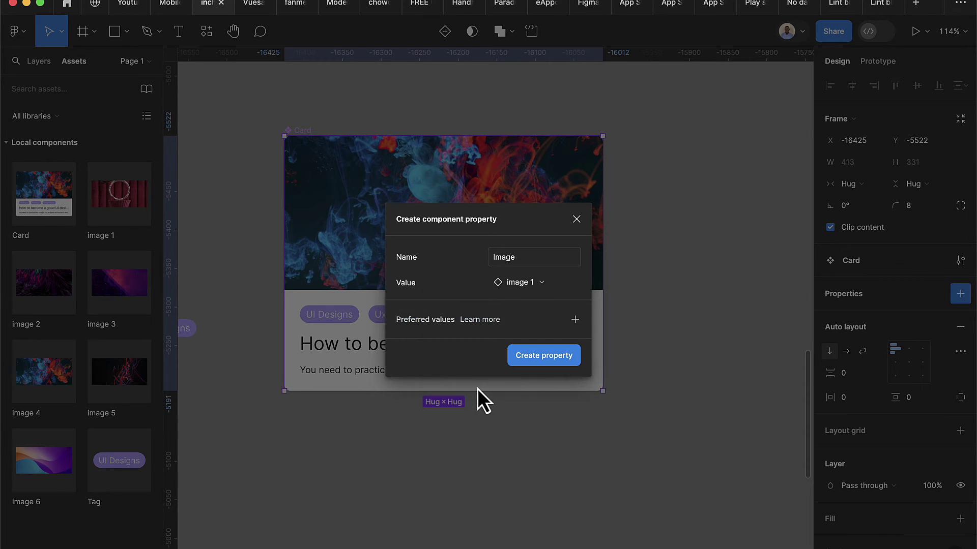
left_click(572, 355)
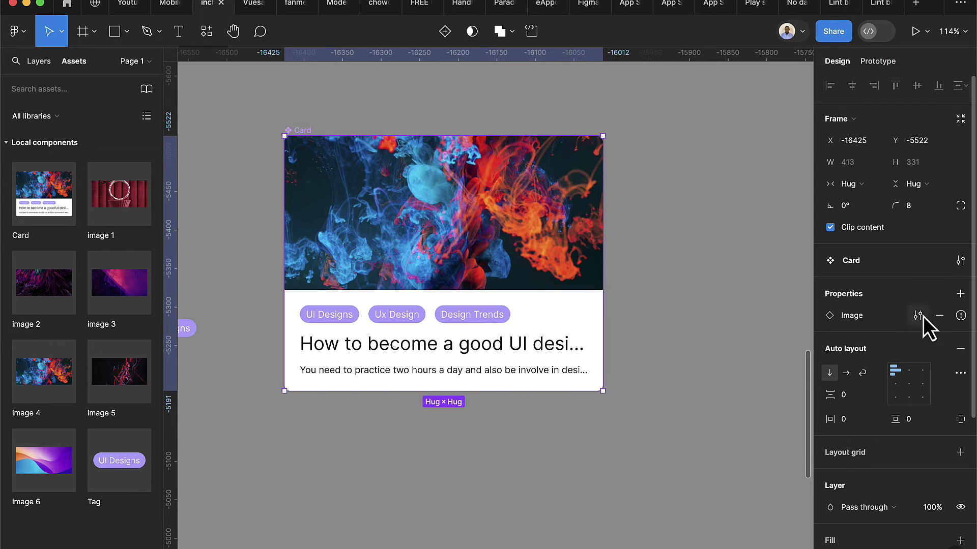
left_click(960, 295)
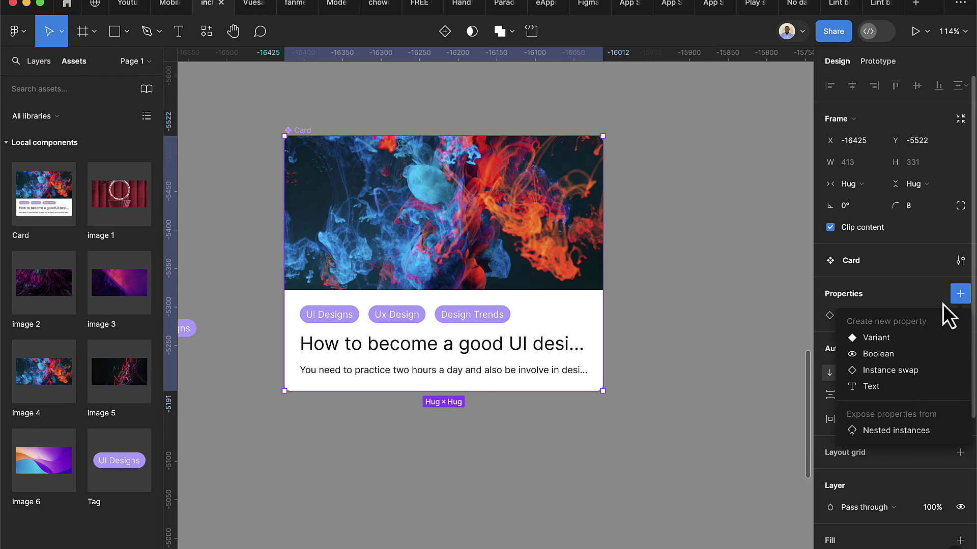
left_click(896, 384)
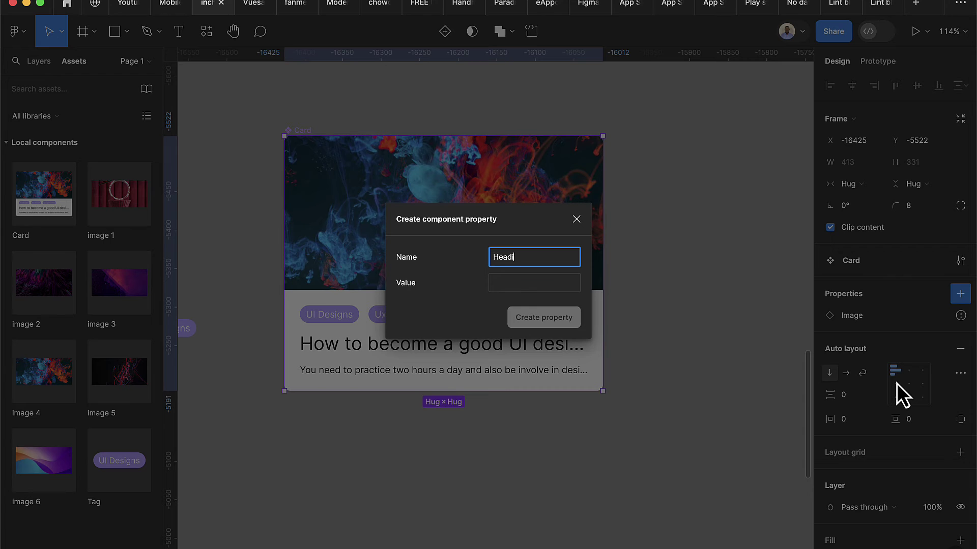
left_click(385, 354)
Copy the full title text "How to become a good UI designer in 6 months" from the card
double_click(490, 351)
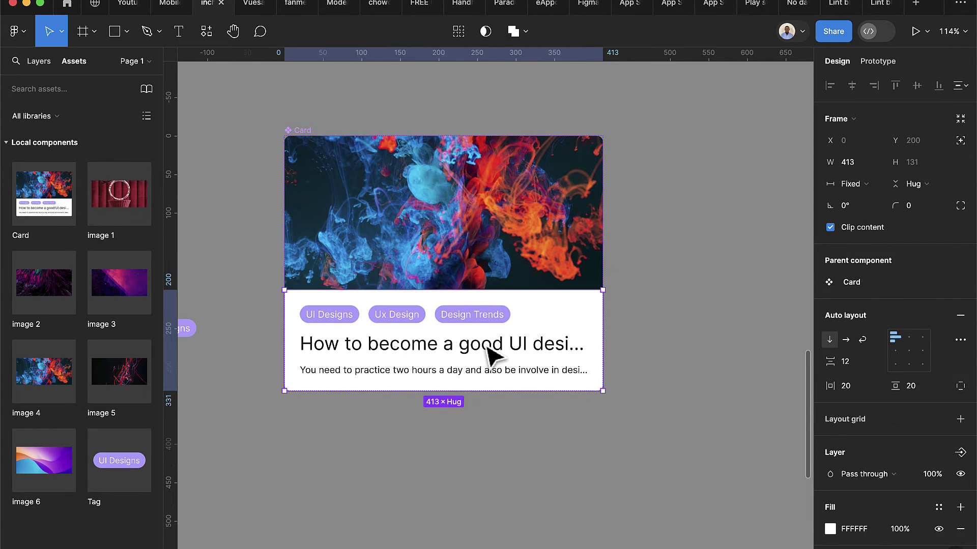
double_click(490, 352)
double_click(485, 344)
key("super+c")
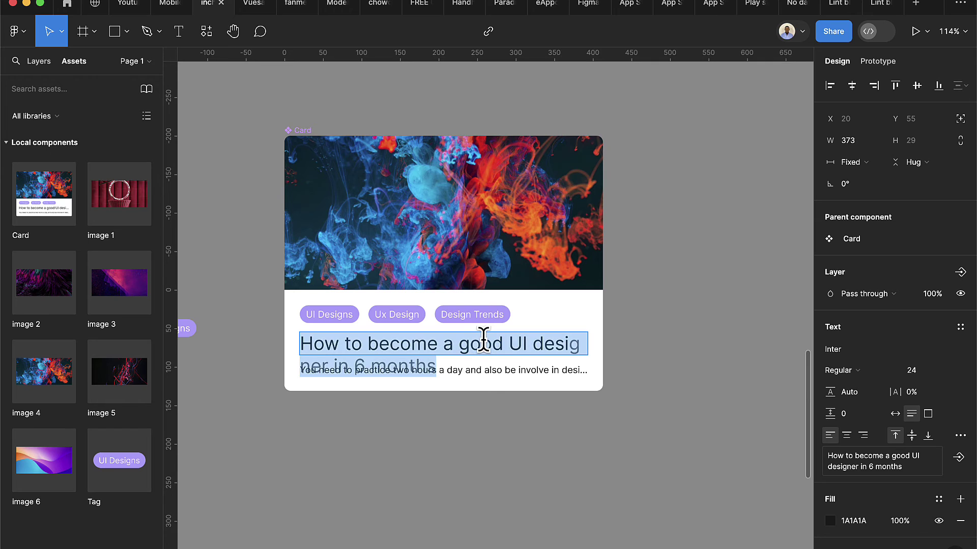
key("Escape")
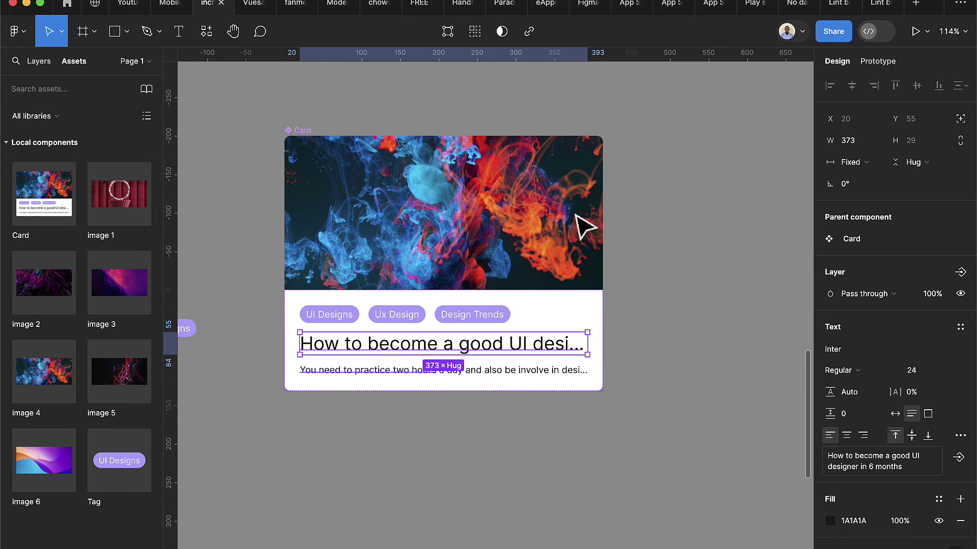
Create a text property named heading on the Card component with the copied title as its value
left_click(311, 142)
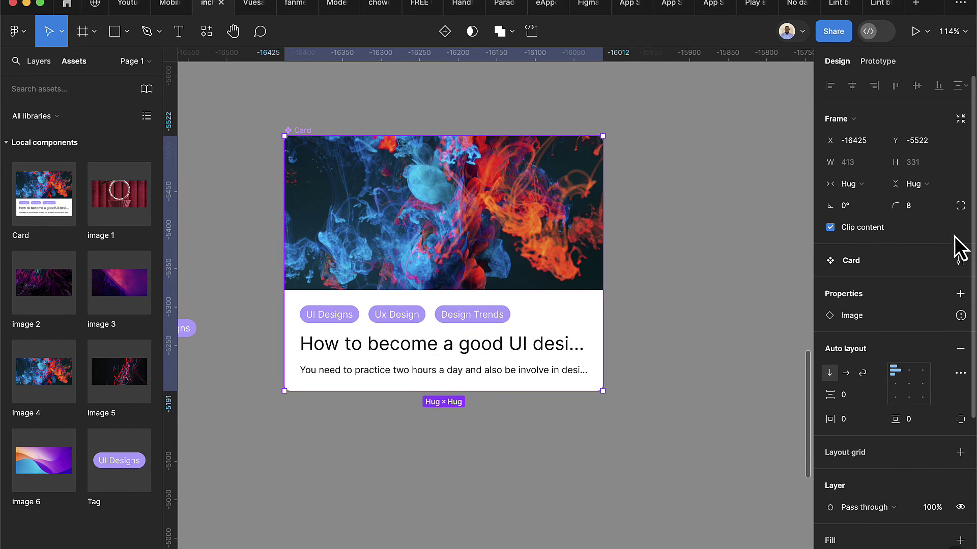
left_click(960, 295)
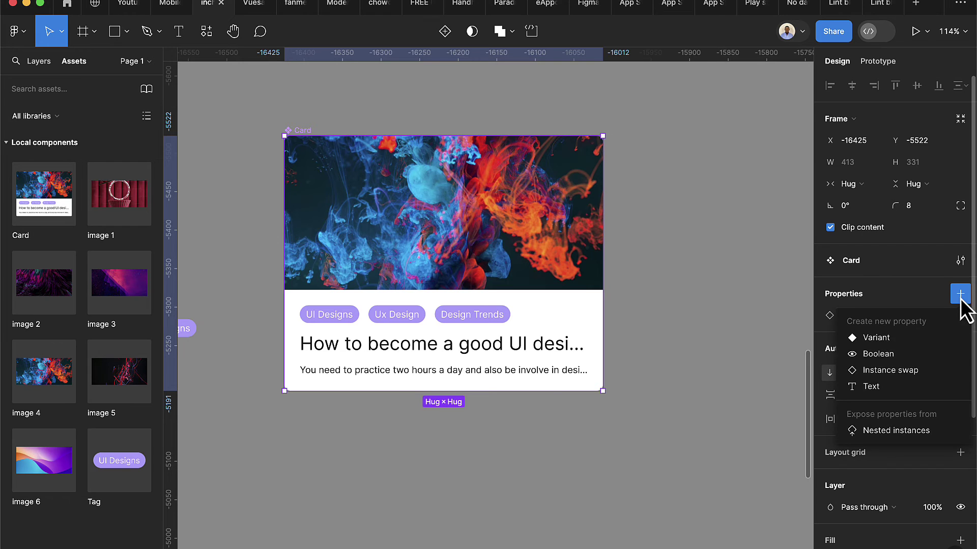
left_click(885, 382)
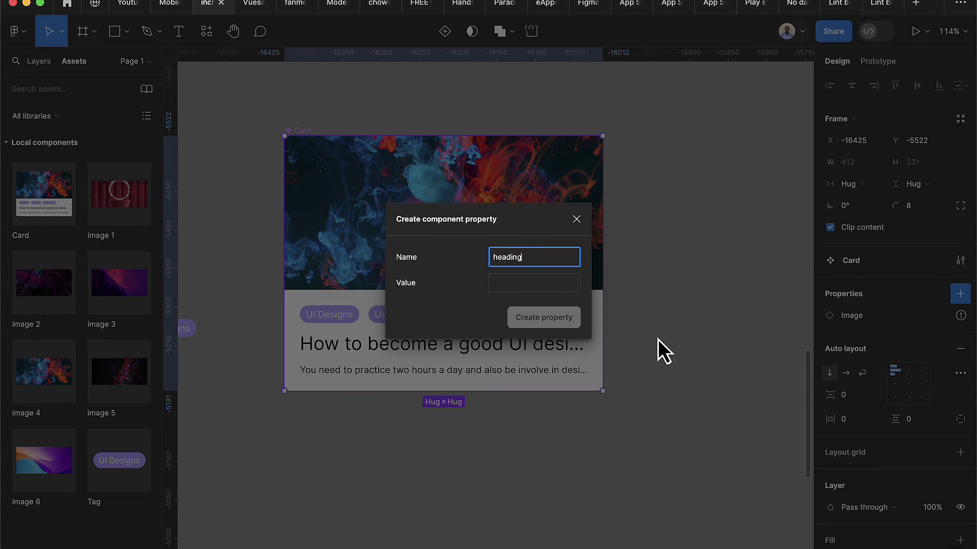
type("heading")
left_click(530, 285)
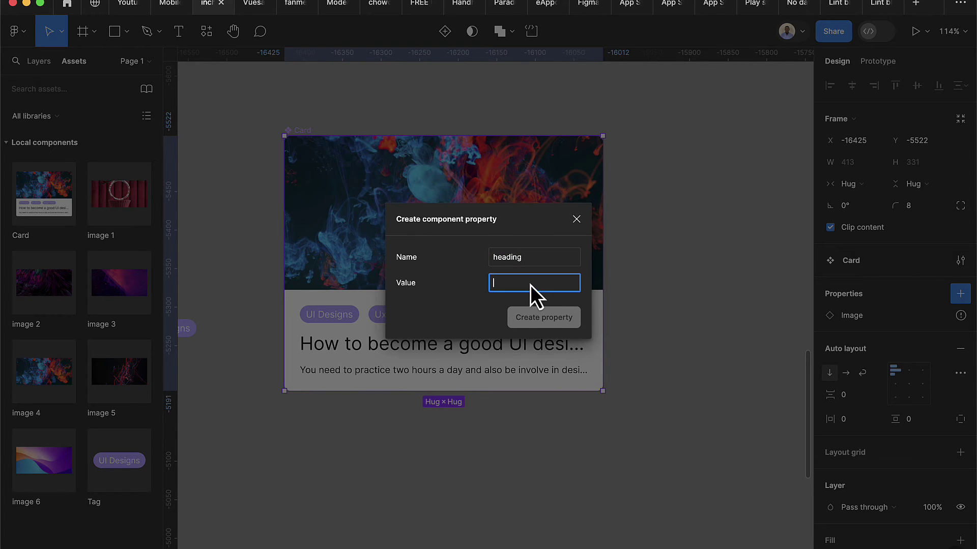
key("super+v")
left_click(550, 341)
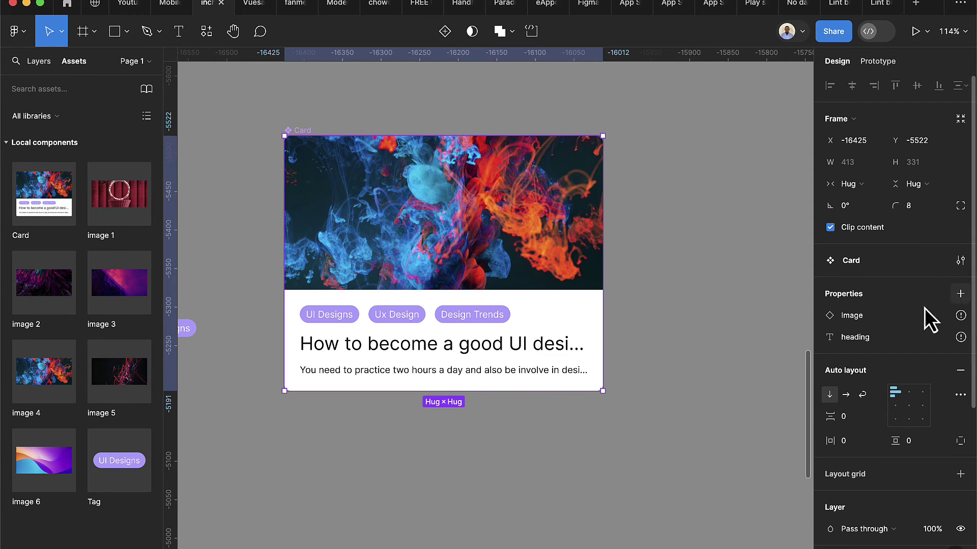
Copy the full description text below the card's title
double_click(520, 376)
double_click(516, 370)
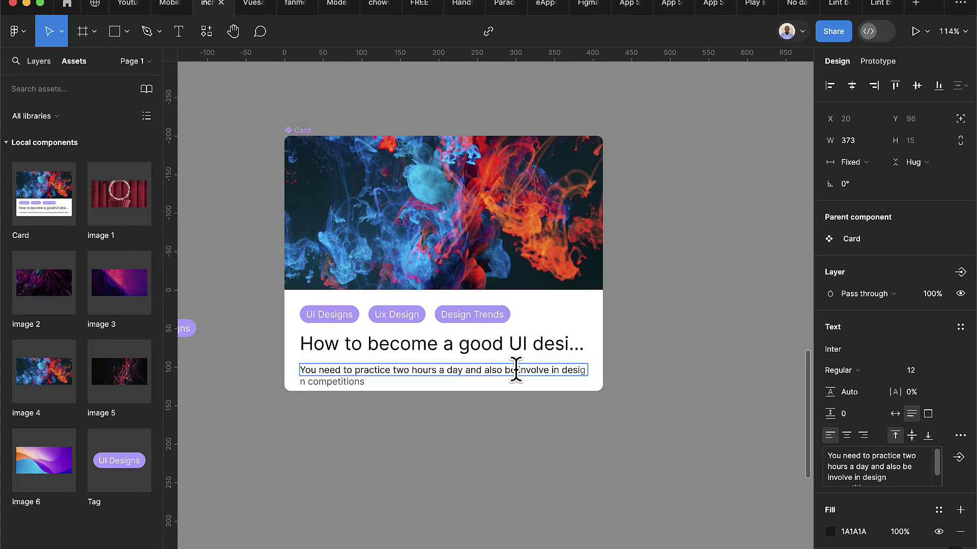
key("super+a")
key("super+c")
key("Escape")
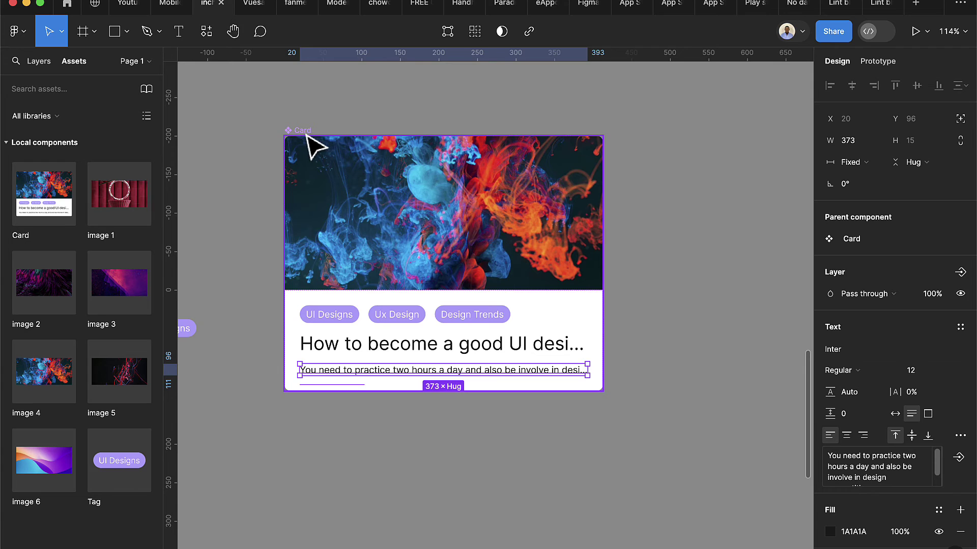
Create a text property named "sub text" on the Card component with the copied description as its value
key("Escape")
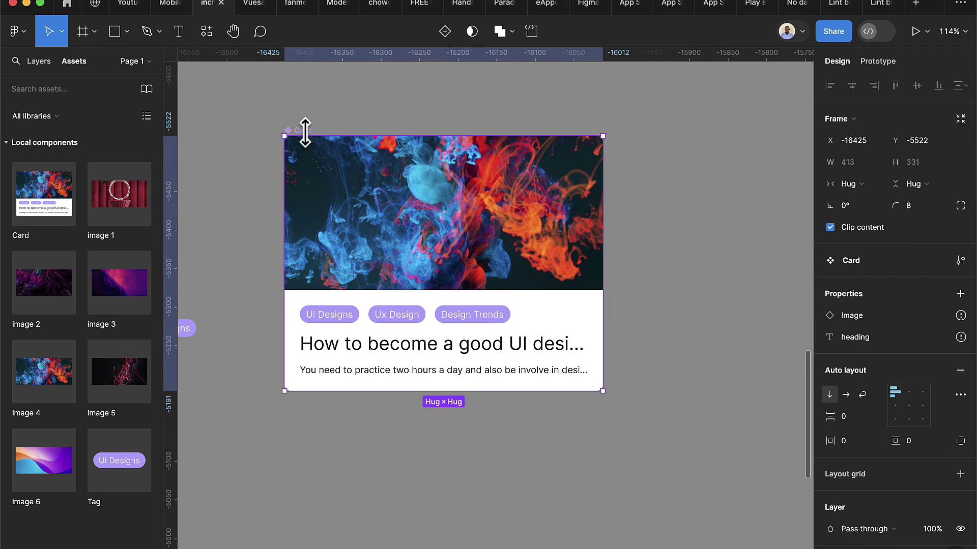
left_click(957, 300)
left_click(886, 386)
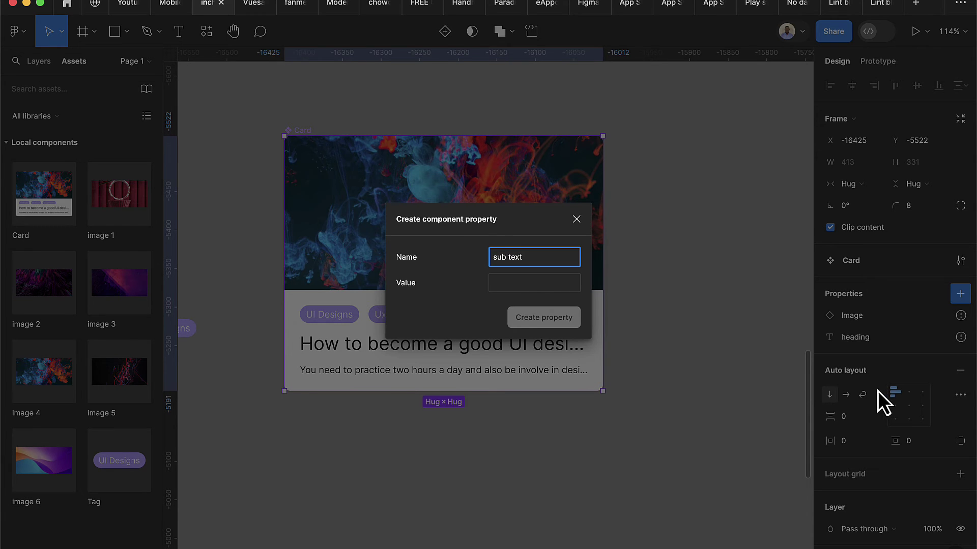
key("super+v")
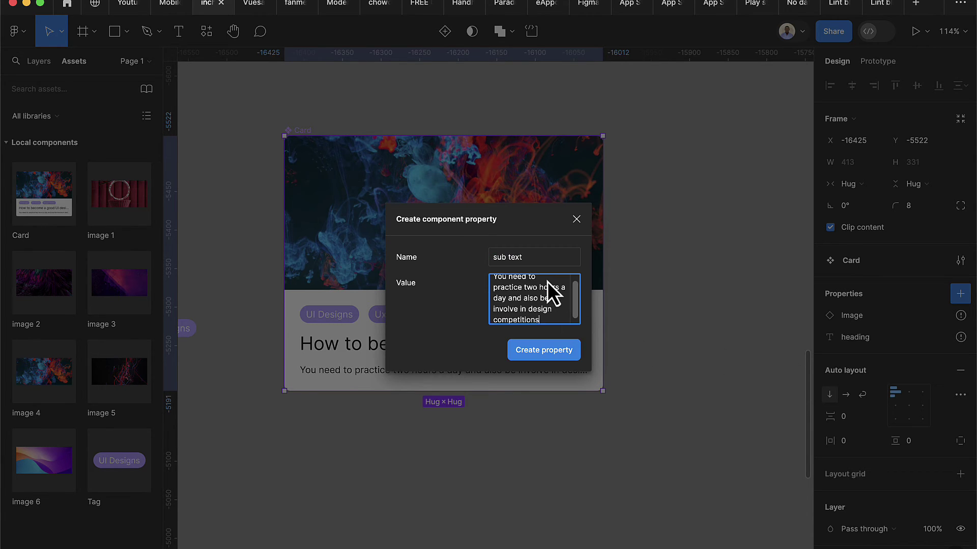
left_click(559, 352)
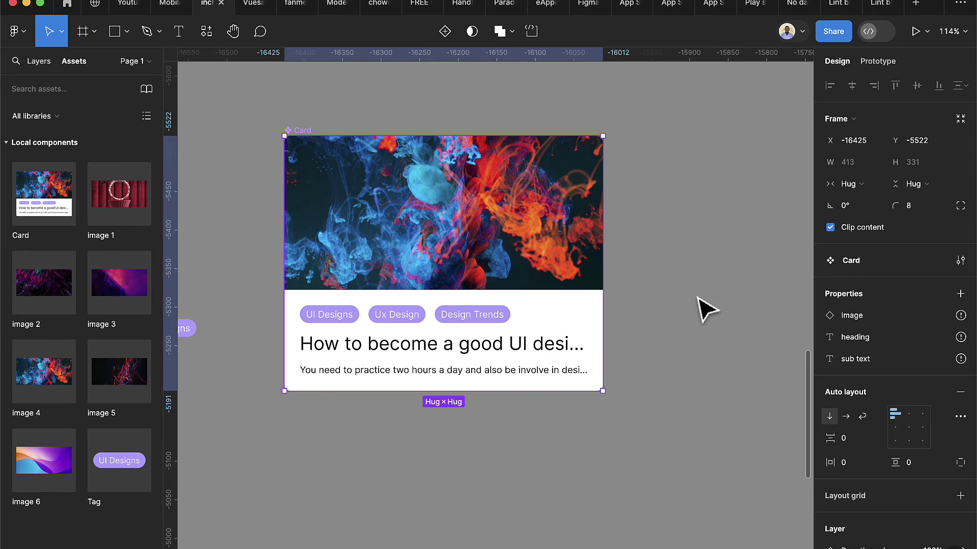
mouse_move(956, 315)
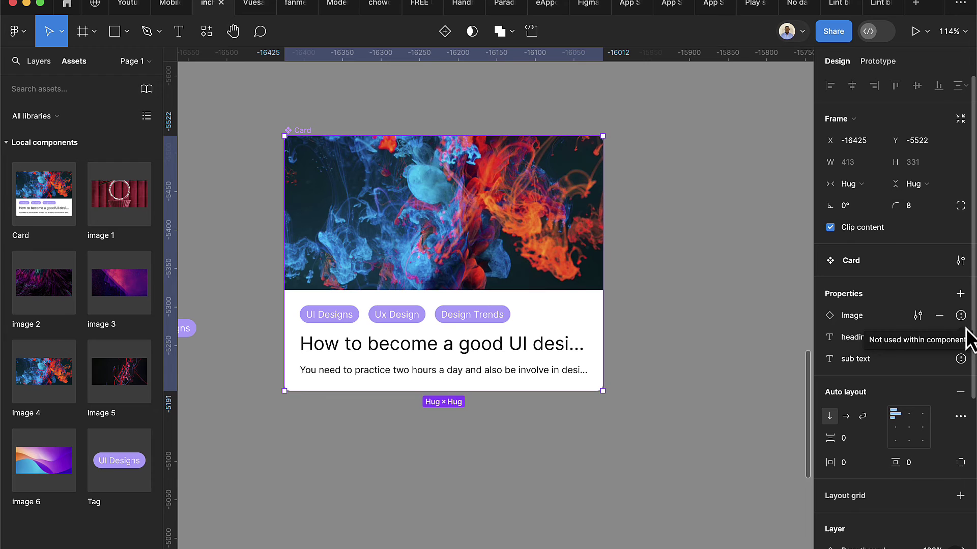
Link the image instance at the top of the Card component to the Image property
mouse_move(966, 357)
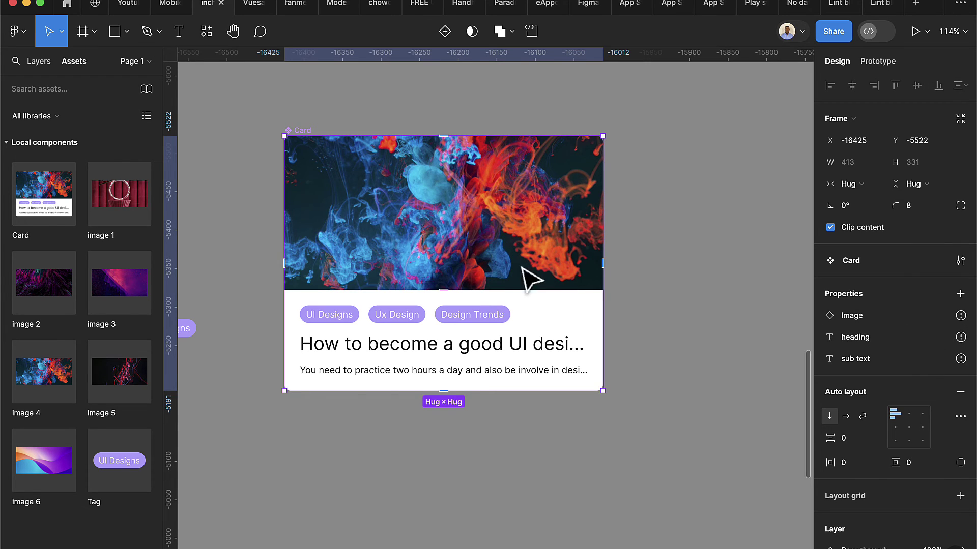
left_click(484, 232)
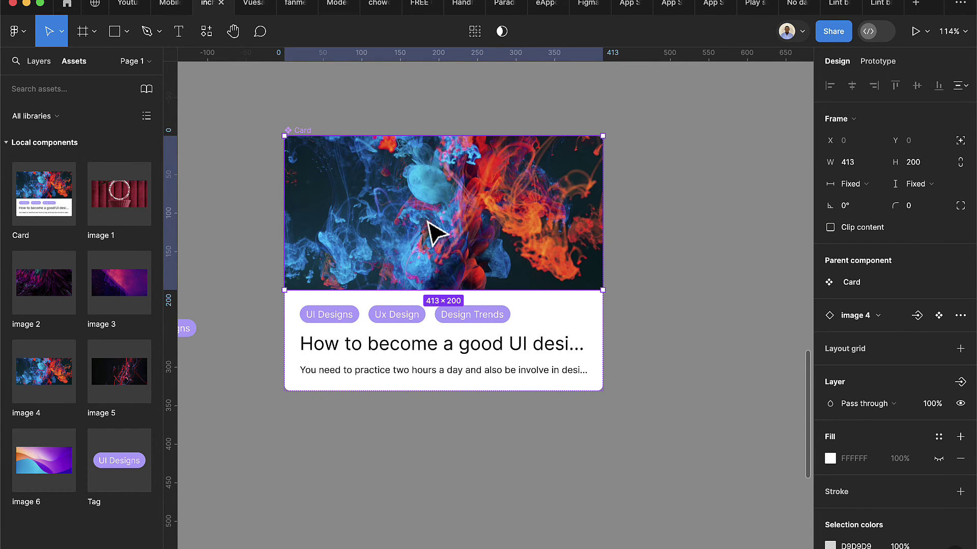
left_click(920, 317)
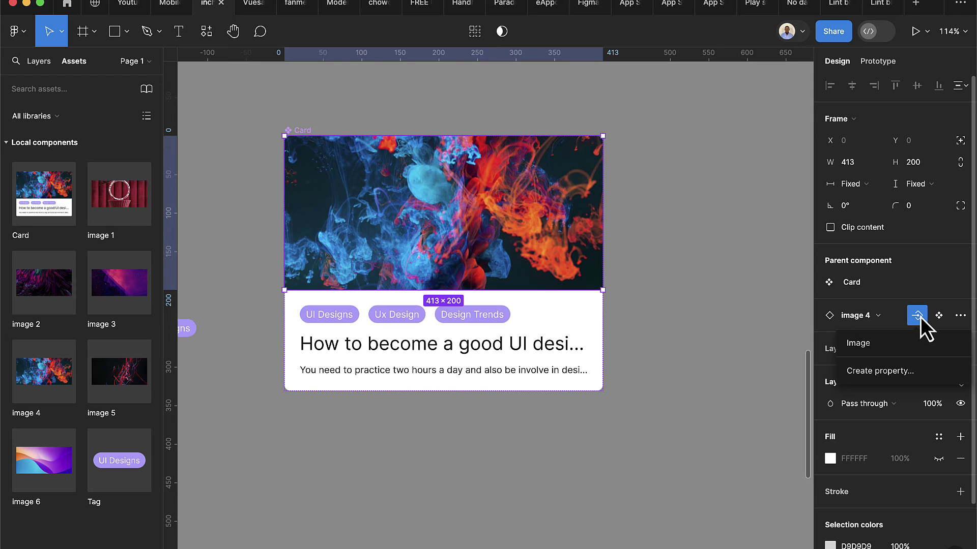
left_click(862, 347)
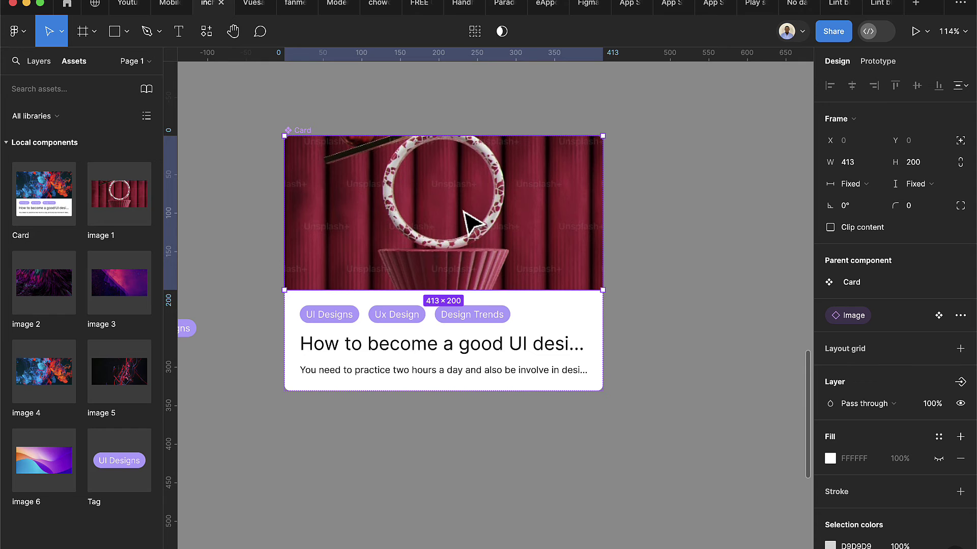
Link the title text in the Card component to the heading property
left_click(513, 343)
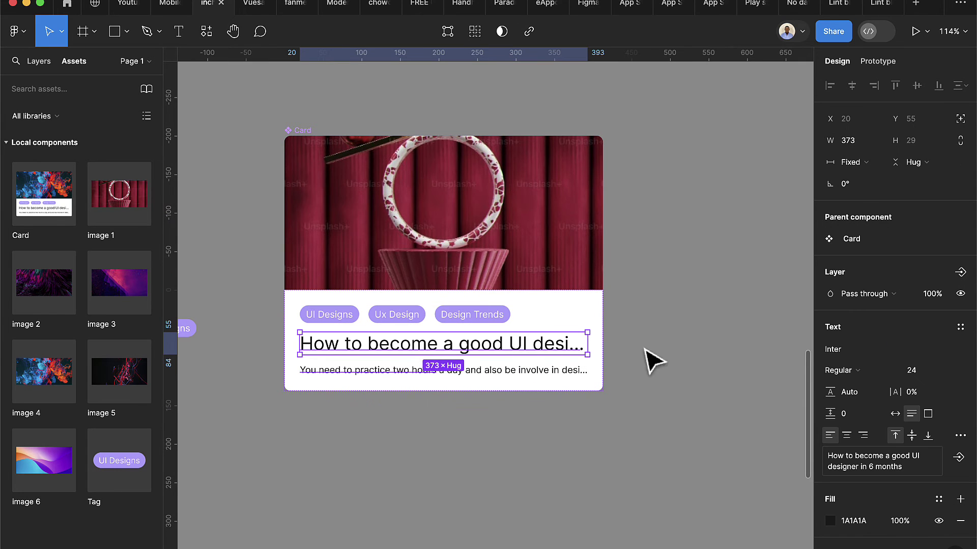
scroll(910, 365, "down", 3)
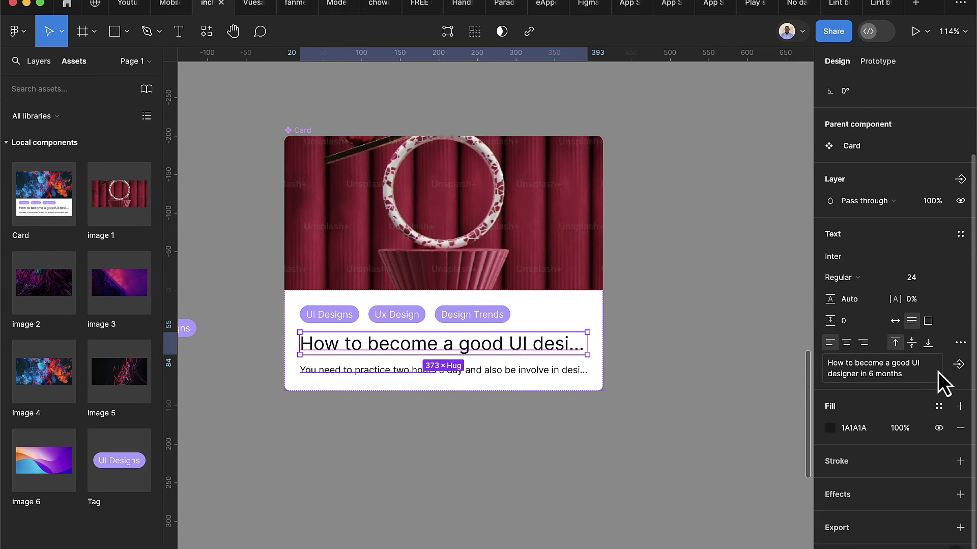
left_click(957, 366)
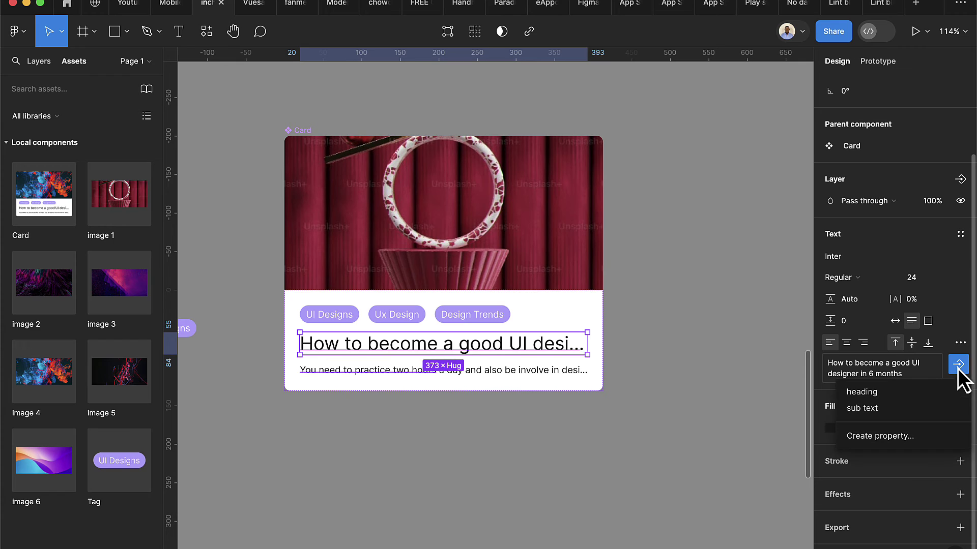
left_click(877, 394)
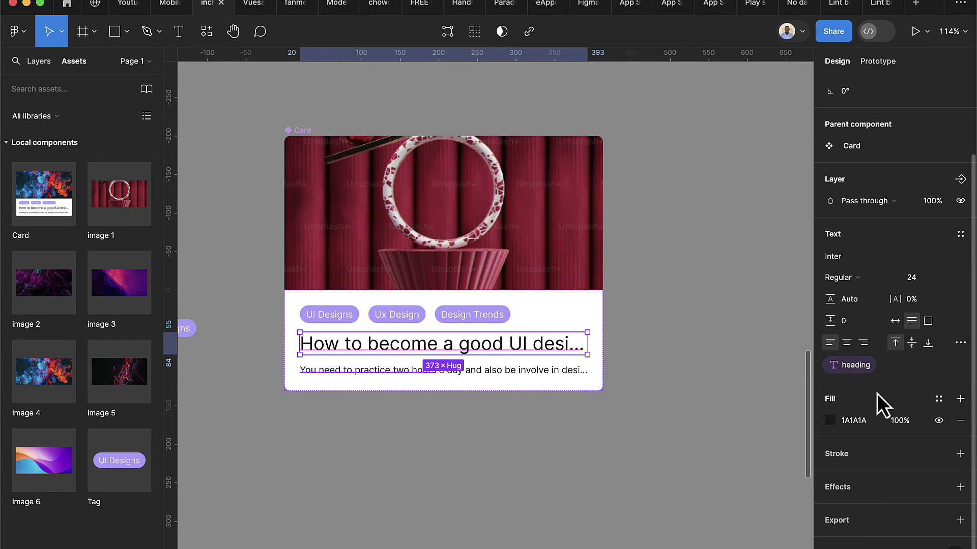
Link the description text below the Card component's title to the sub text property
left_click(491, 375)
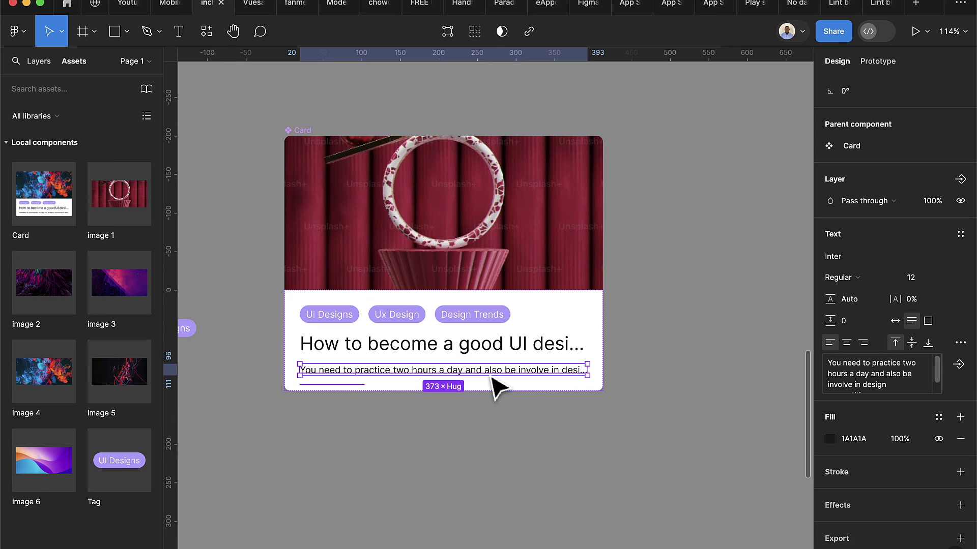
left_click(959, 364)
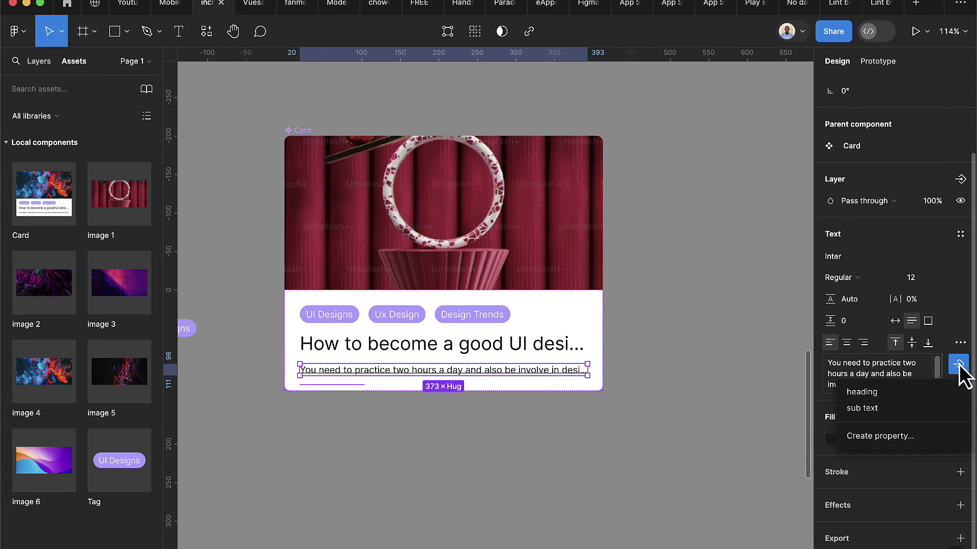
left_click(887, 410)
left_click(681, 406)
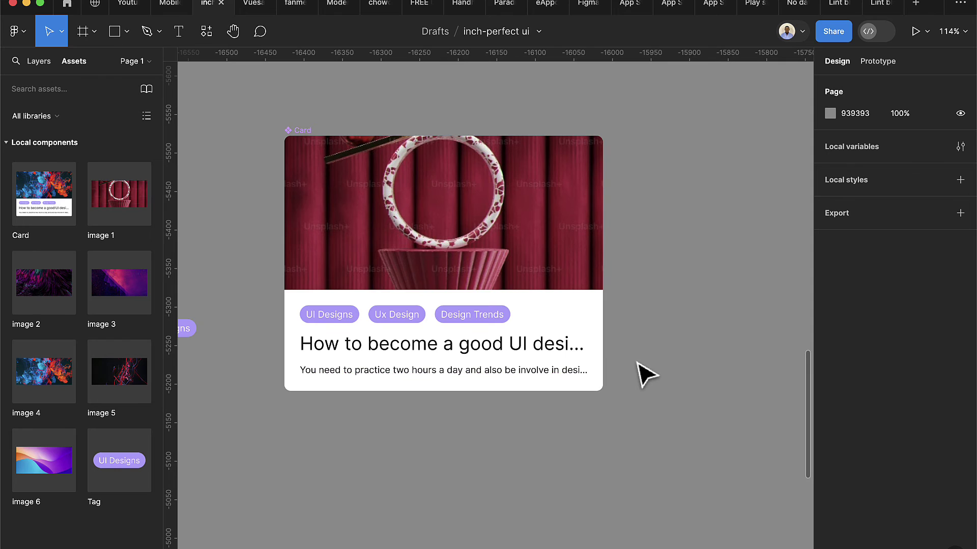
Place a Card instance in the MacBook Pro 14" frame at X 120, Y 149 and duplicate it twice rightward with 17 px gaps
scroll(646, 374, "down", 10)
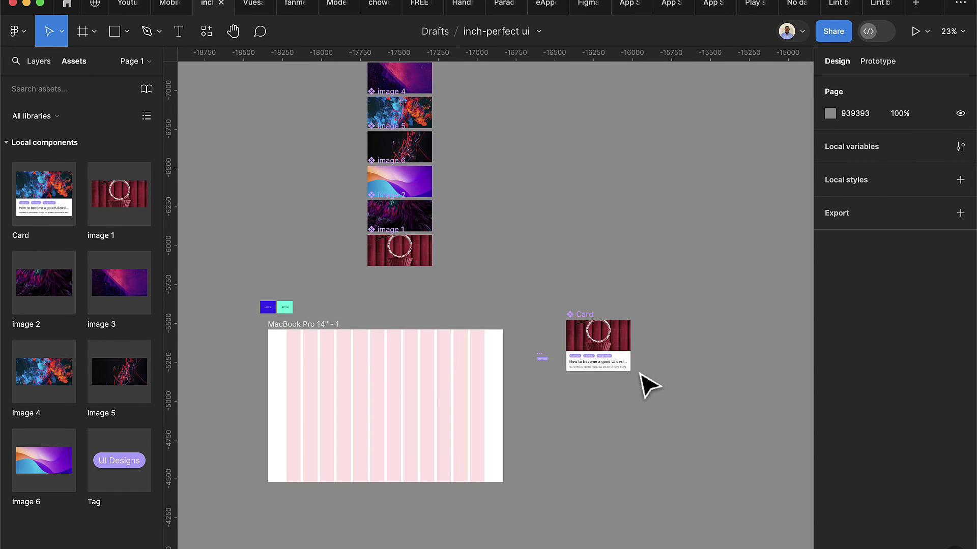
scroll(555, 393, "down", 3)
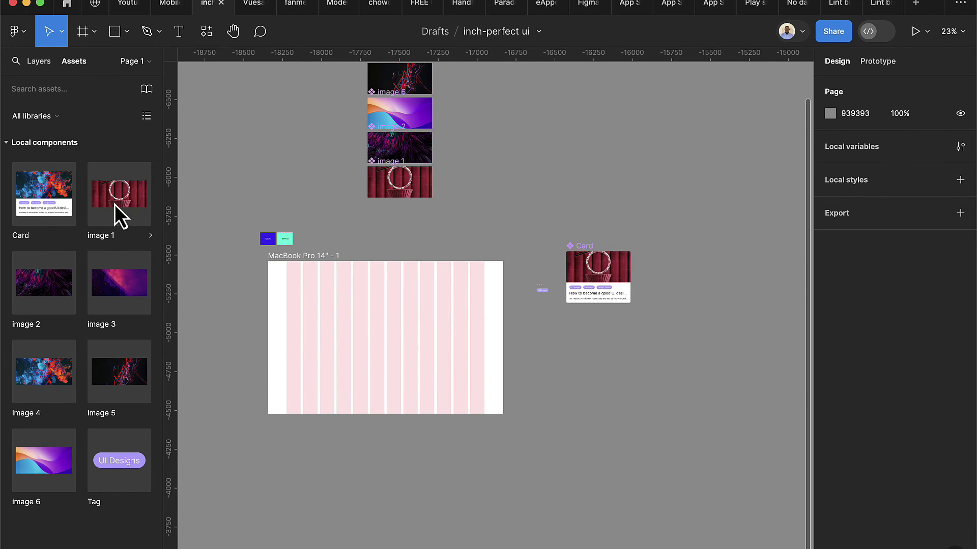
left_click_drag(51, 193, 314, 301)
scroll(288, 302, "up", 6)
scroll(313, 308, "up", 5)
scroll(319, 305, "down", 6)
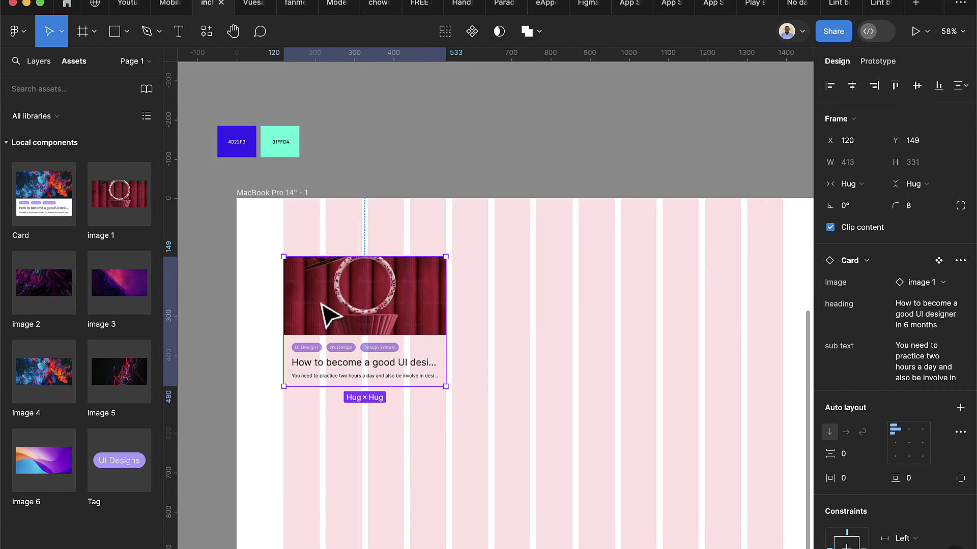
left_click_drag(331, 302, 479, 302)
key("super+d")
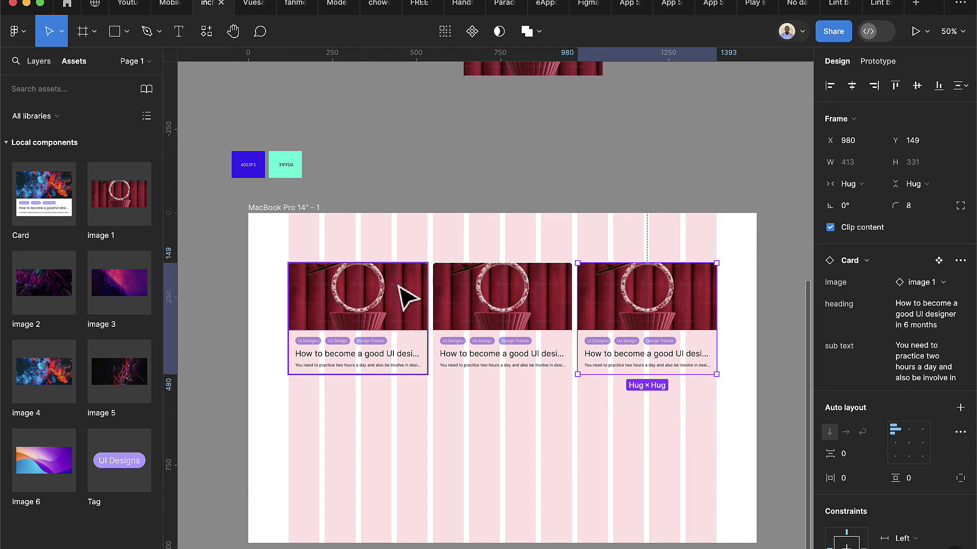
Hide the 12-column layout grid of the MacBook Pro 14" frame and set the frame's fill to FAFAFA
scroll(405, 290, "up", 1)
left_click(283, 205)
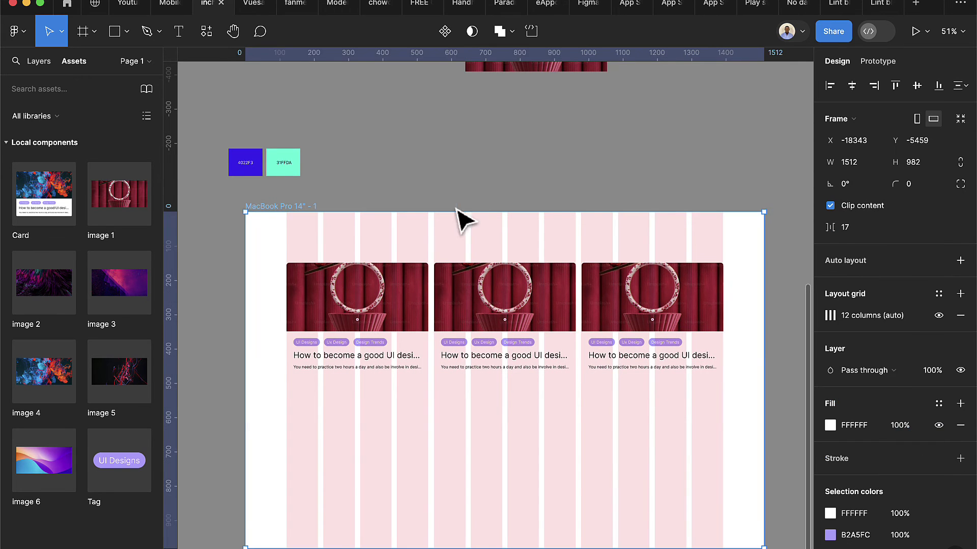
left_click(933, 316)
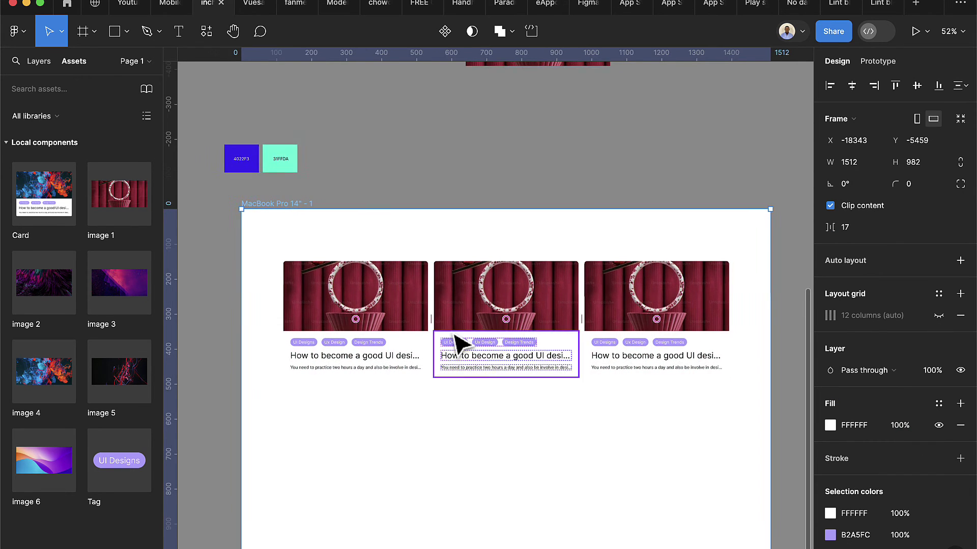
scroll(457, 343, "up", 4)
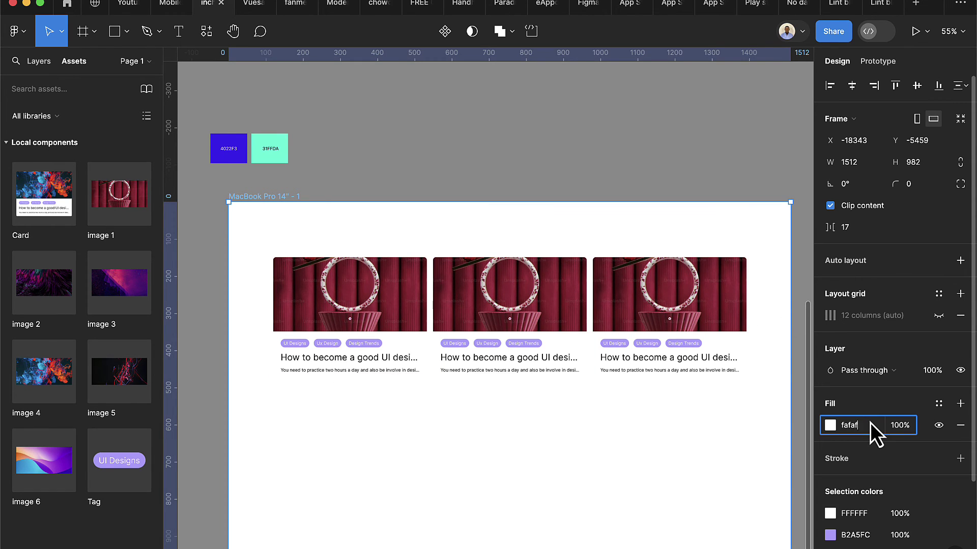
key("Return")
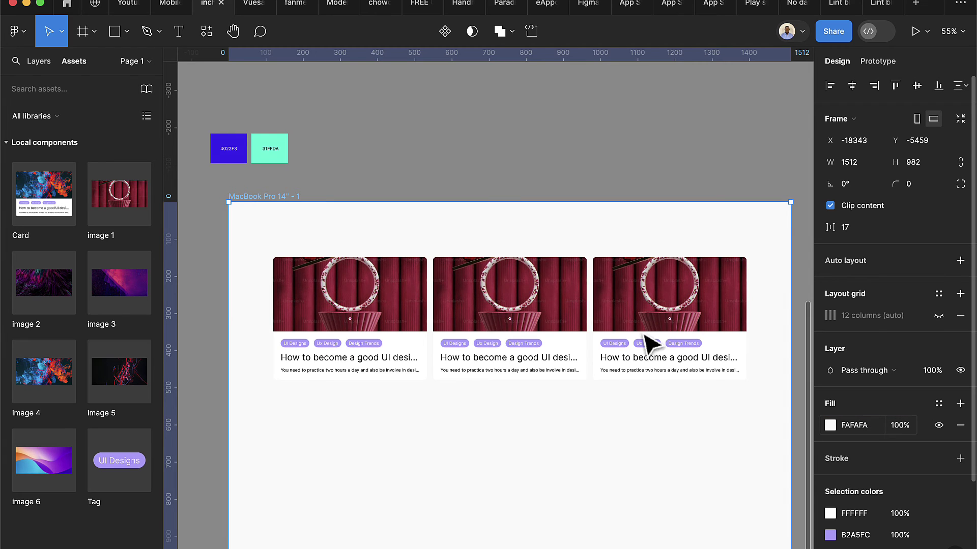
scroll(342, 334, "up", 3)
left_click(407, 437)
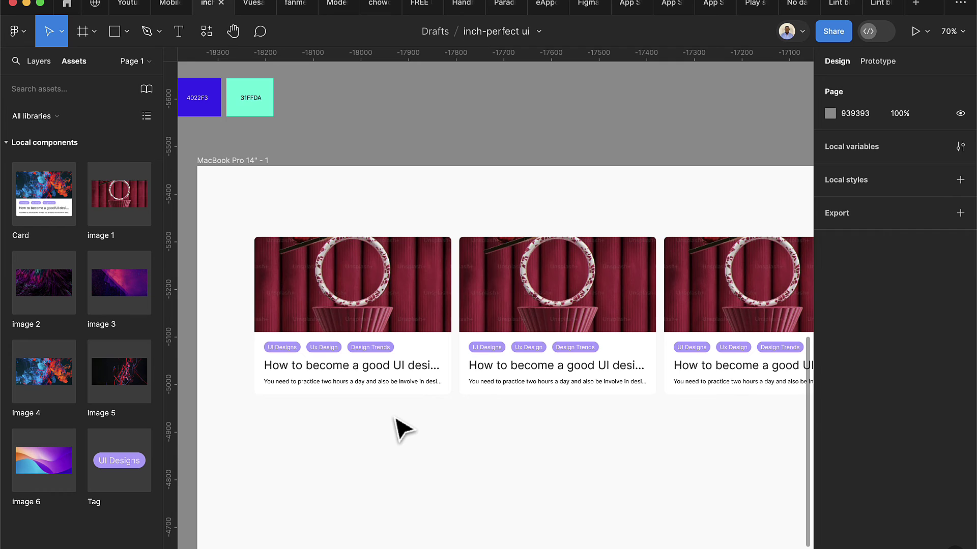
Swap the Image property of the middle card to image 2 and of the third card to image 3
scroll(395, 419, "down", 1)
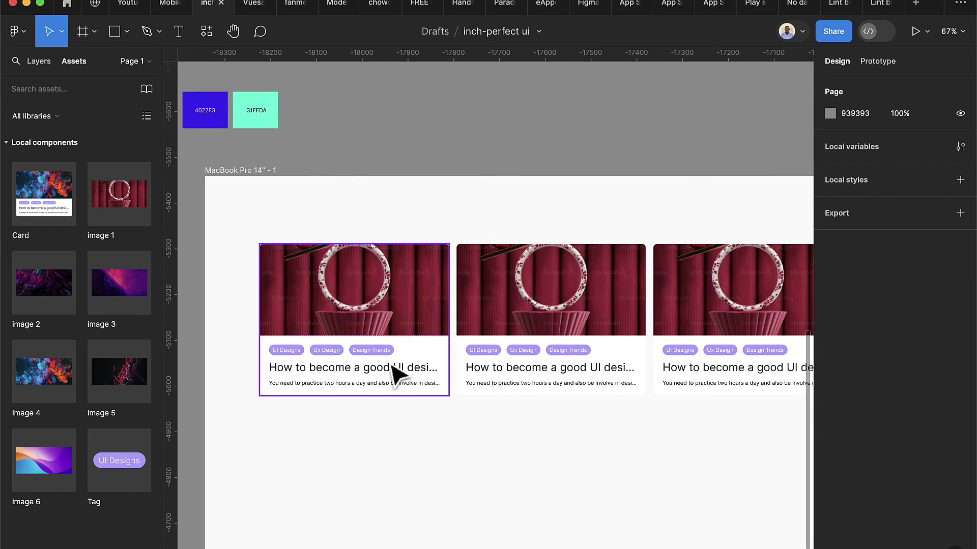
left_click(529, 292)
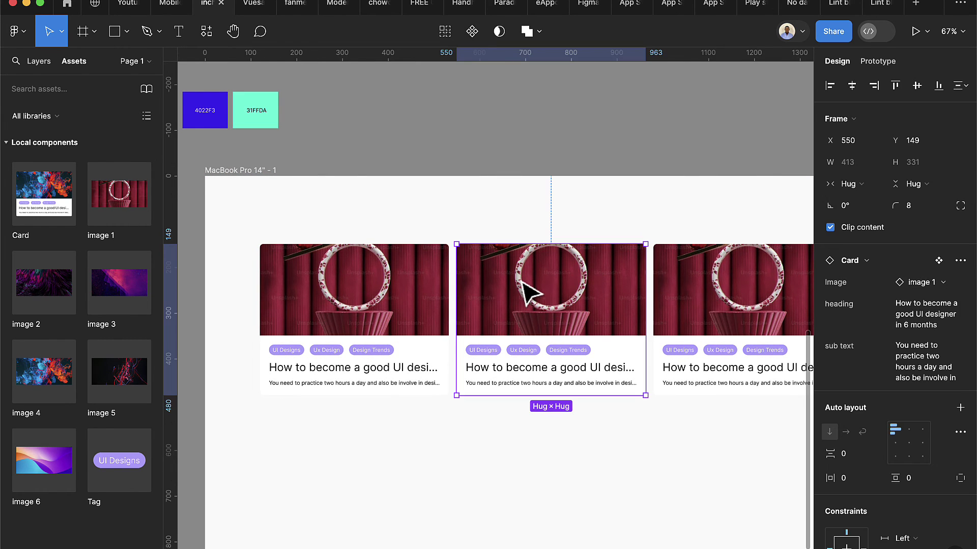
scroll(524, 294, "right", 3)
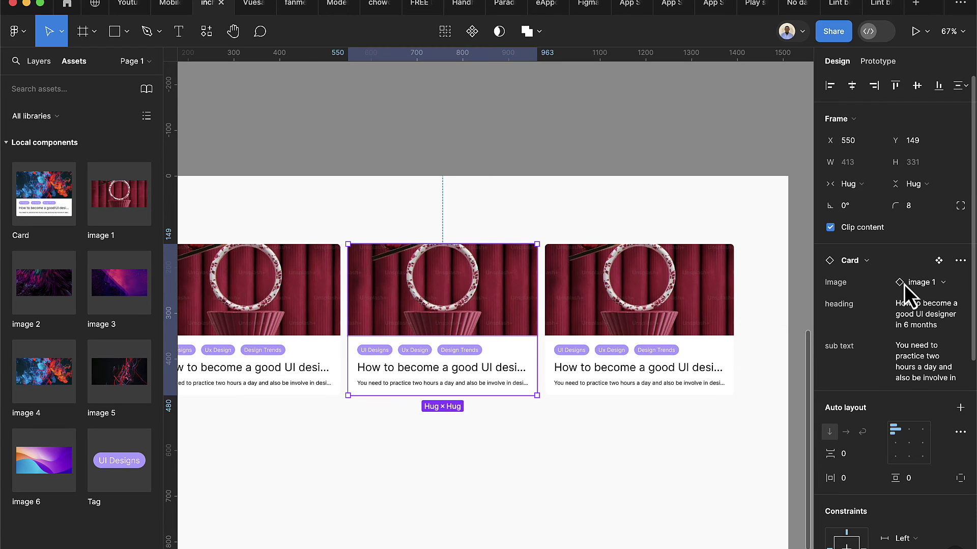
left_click(932, 286)
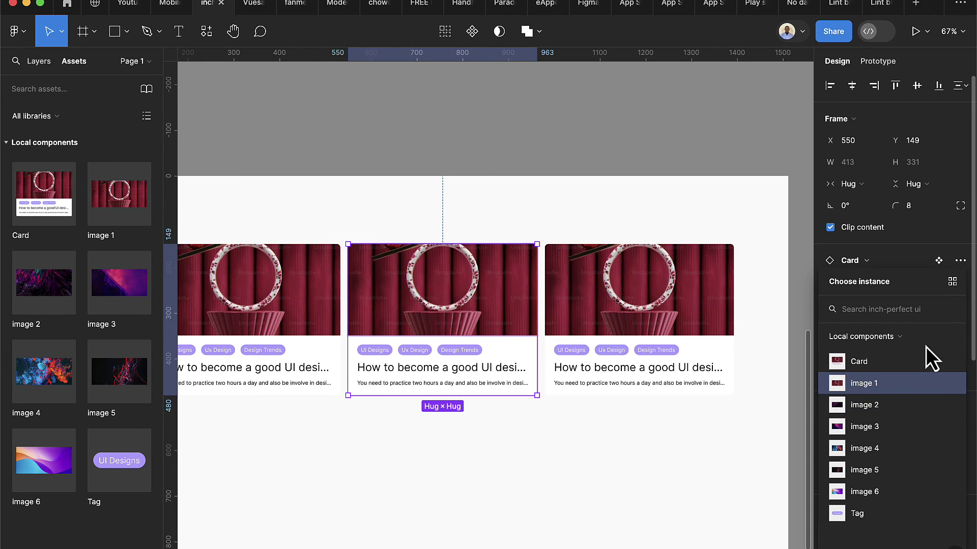
left_click(872, 405)
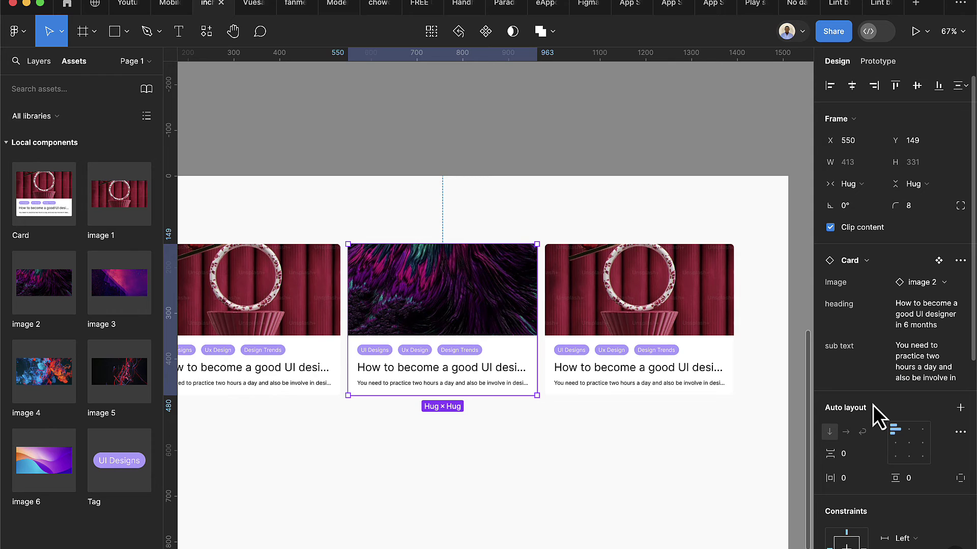
left_click(684, 299)
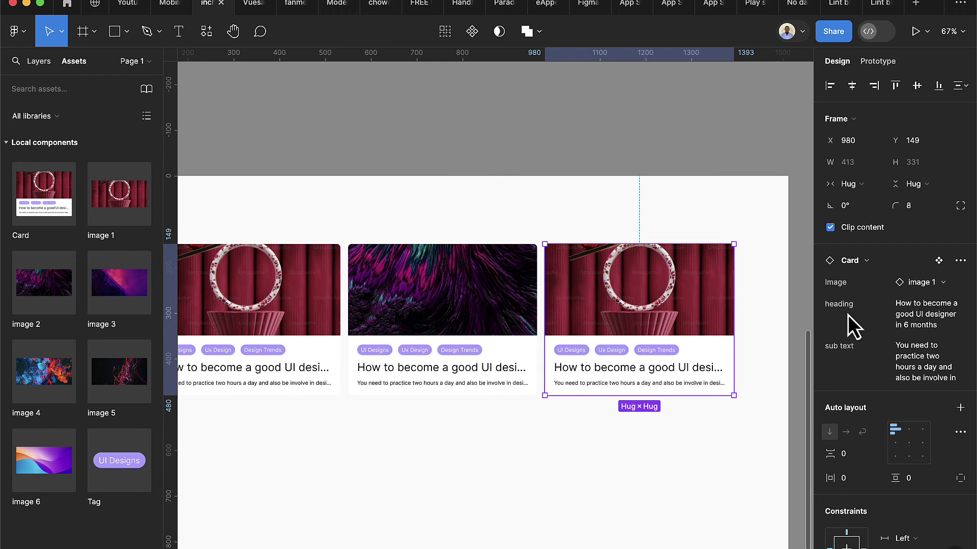
left_click(911, 288)
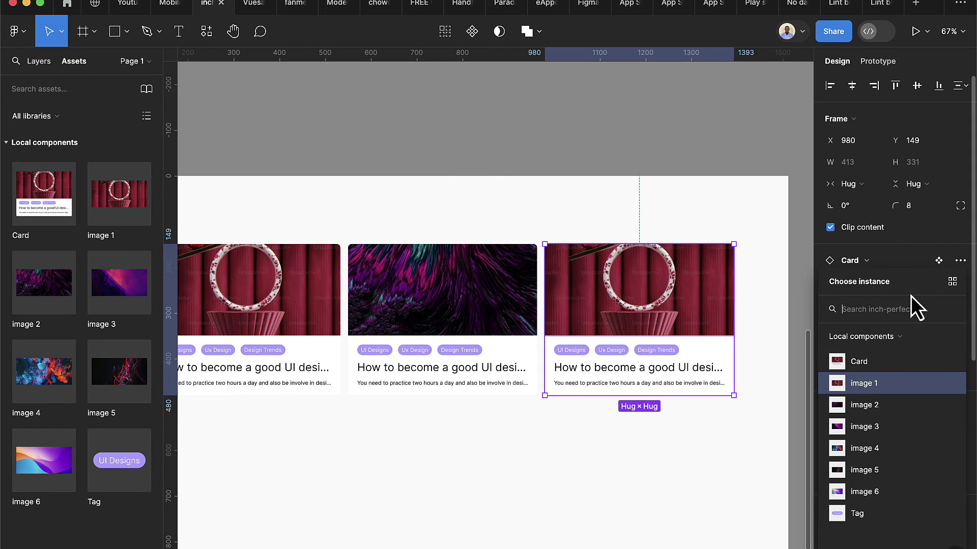
left_click(870, 425)
Duplicate the row of three cards directly below itself at Y 507 in the frame
scroll(633, 426, "down", 3)
left_click(504, 448)
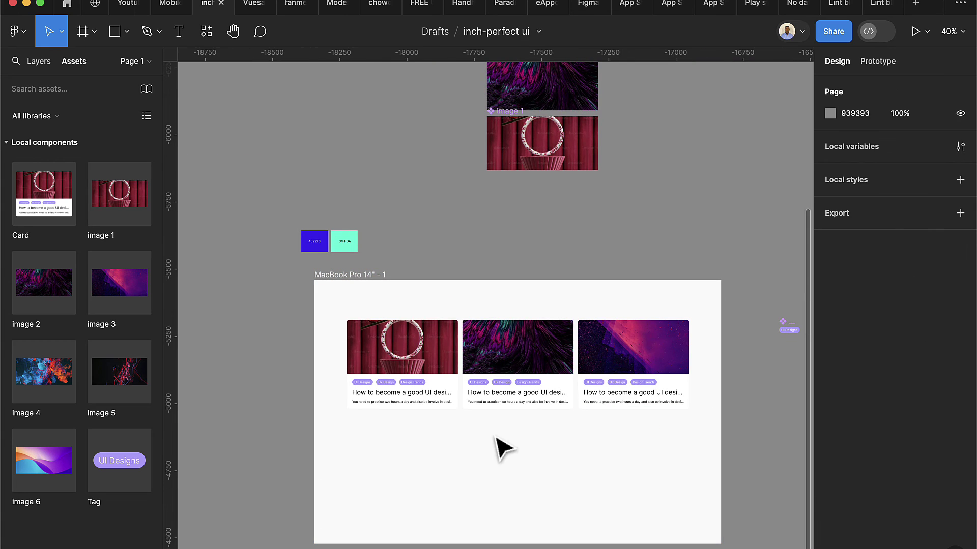
left_click(407, 391)
left_click(501, 386, "shift")
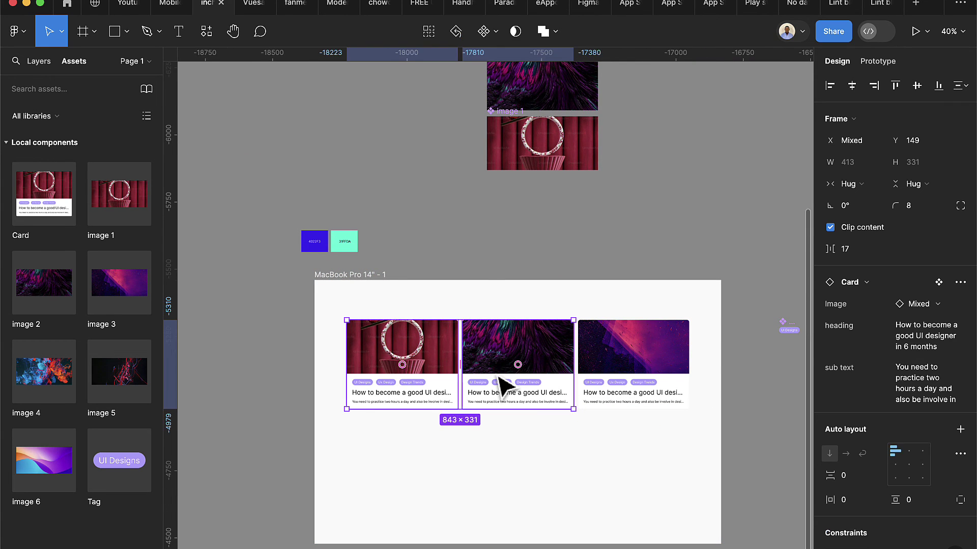
left_click(635, 379, "shift")
left_click_drag(635, 387, 629, 465)
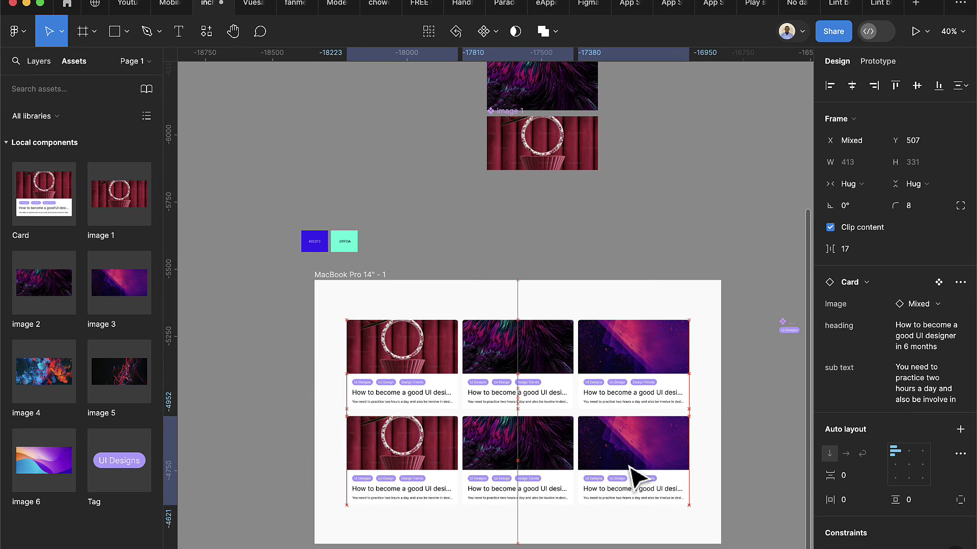
In the second row, swap the first card's Image property to image 4 and the middle card's to image 5
left_click(442, 465)
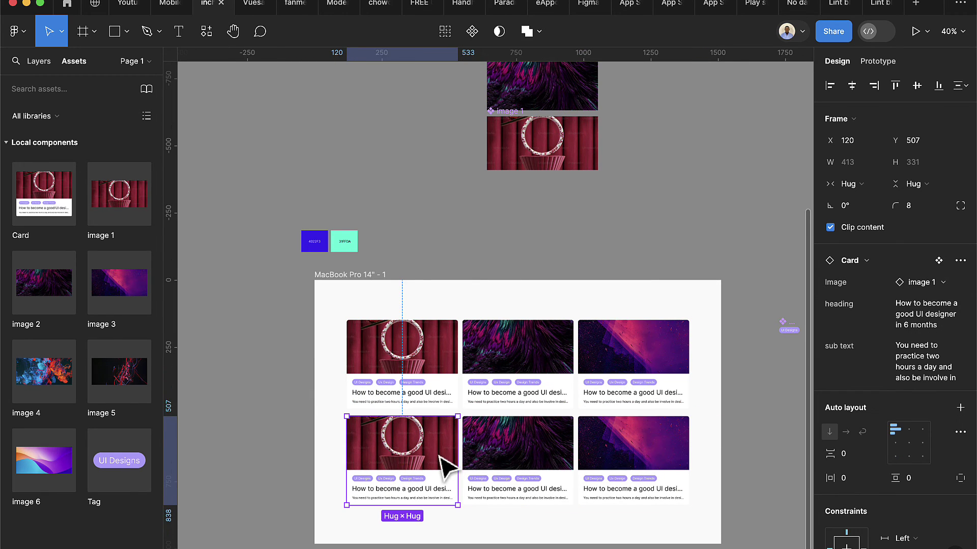
left_click(927, 285)
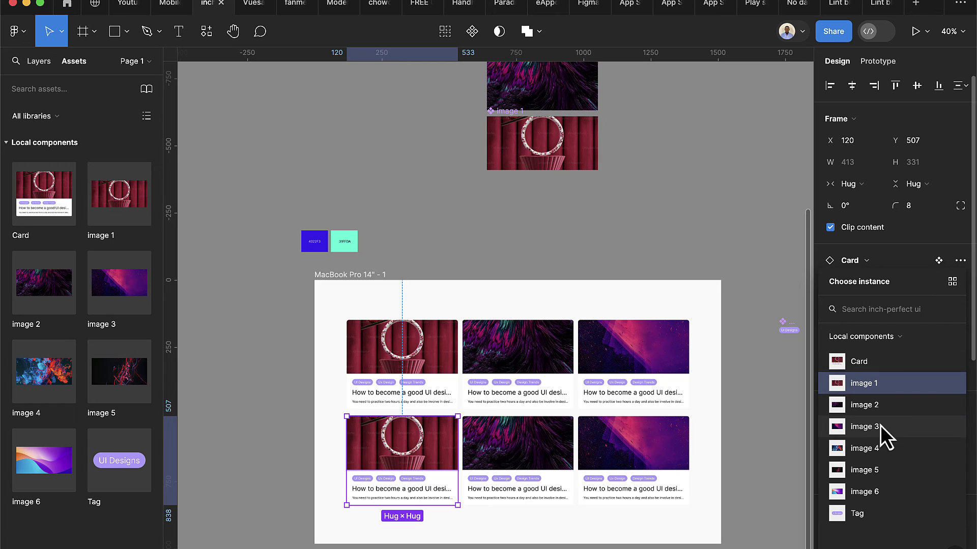
left_click(877, 448)
left_click(539, 462)
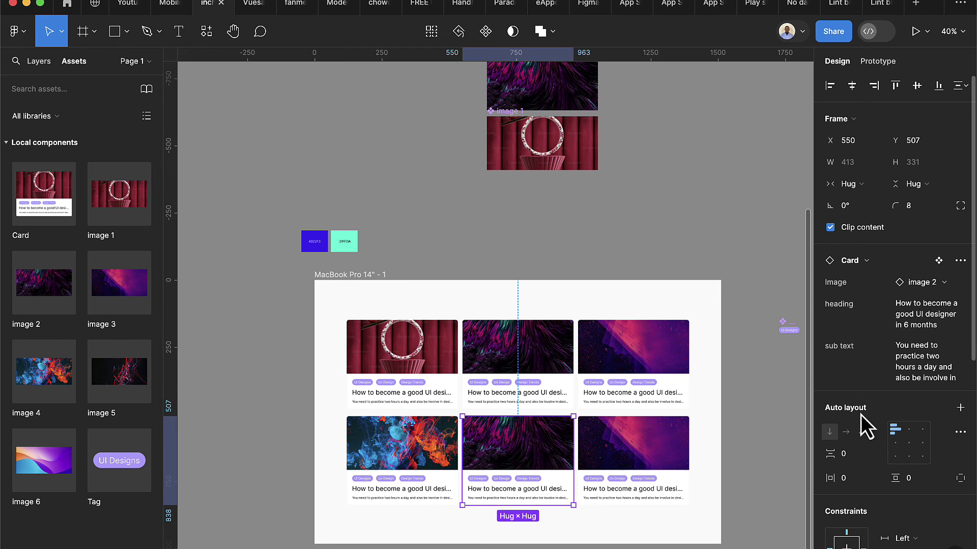
left_click(932, 286)
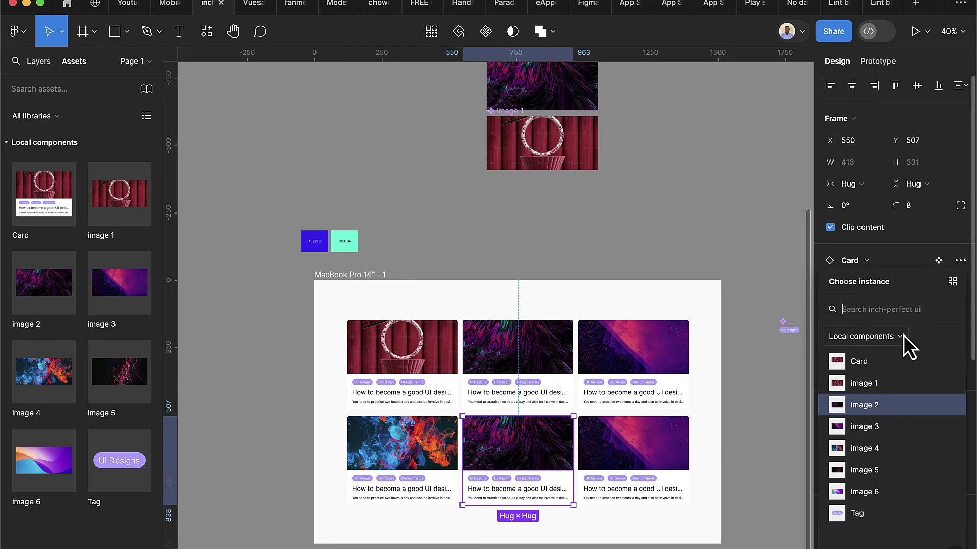
left_click(871, 467)
Swap the Image property of the third card in the second row to image 6 and clear the selection
left_click(639, 450)
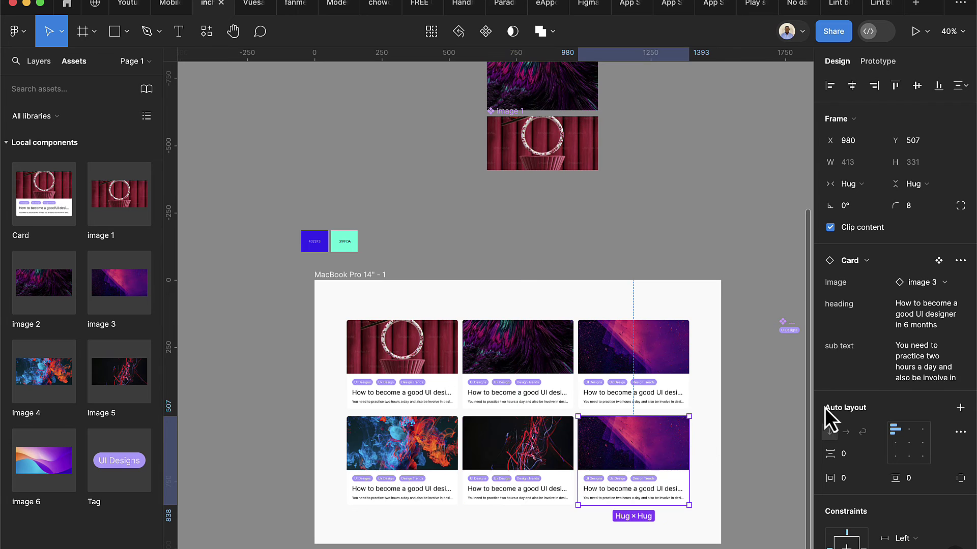
left_click(928, 282)
scroll(910, 366, "down", 1)
left_click(879, 488)
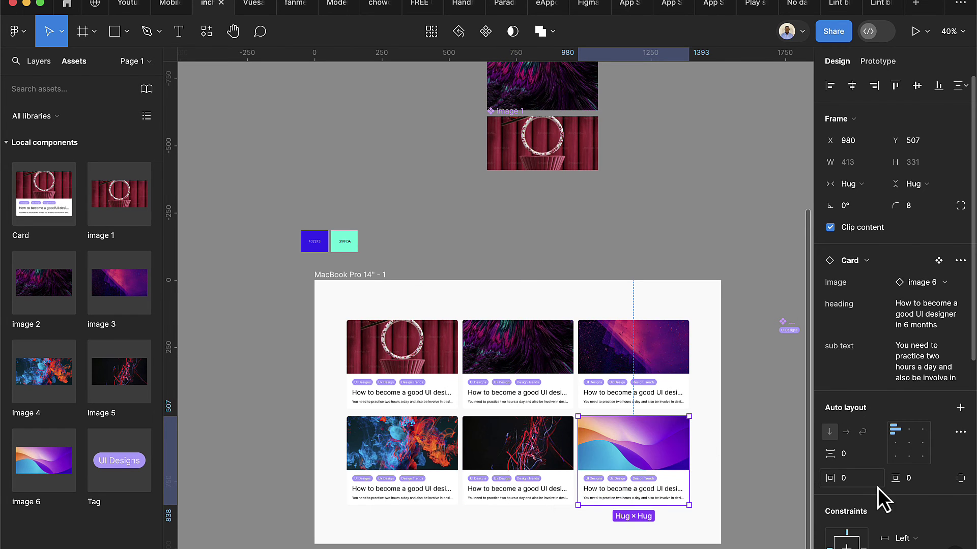
scroll(456, 205, "up", 2, "ctrl")
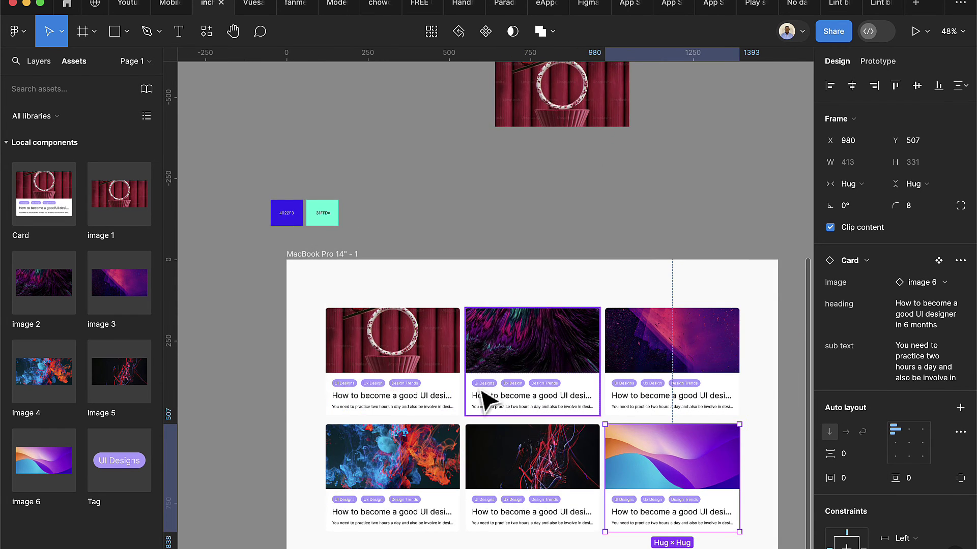
scroll(486, 389, "down", 3)
left_click(305, 326)
scroll(305, 328, "up", 1, "ctrl")
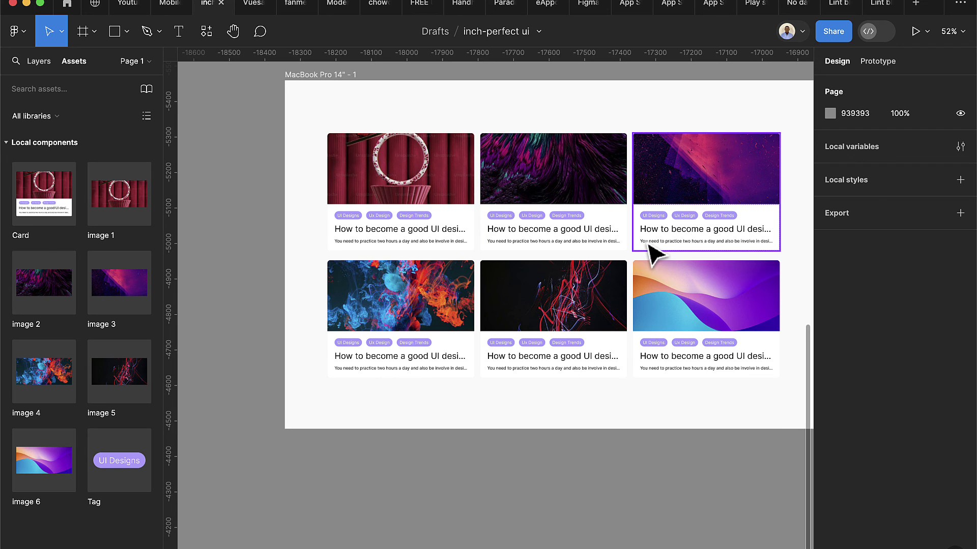
Add a drop shadow effect to the main Card component
scroll(656, 254, "down", 6)
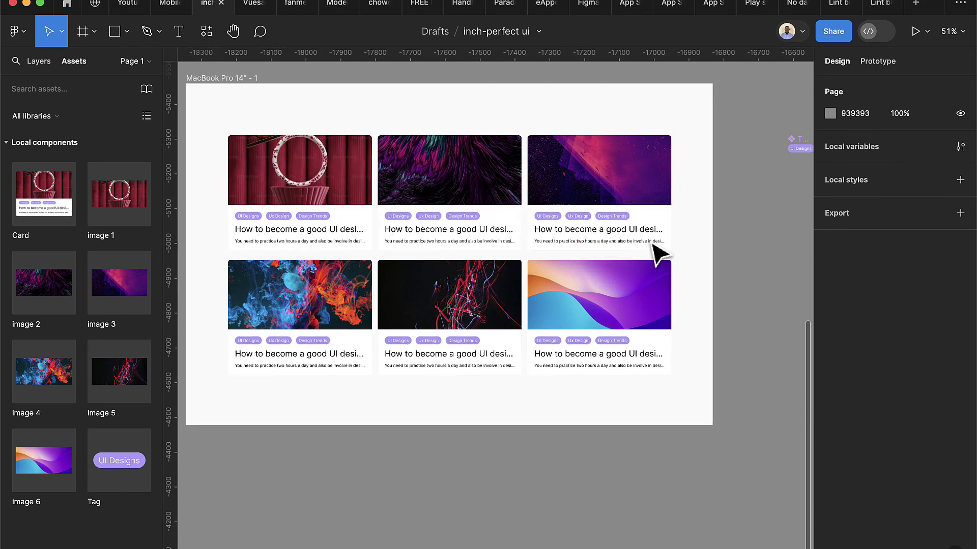
scroll(684, 219, "right", 2)
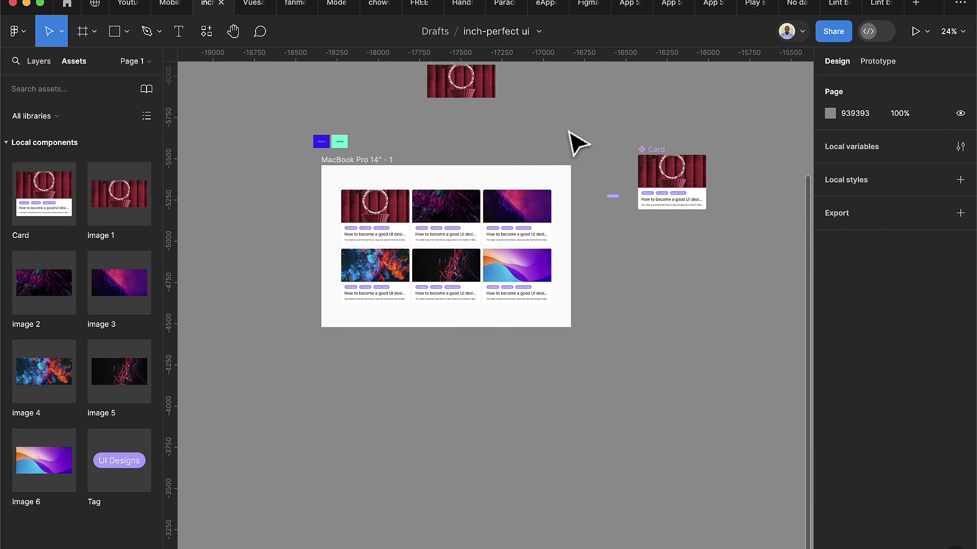
scroll(715, 182, "up", 5)
left_click(535, 134)
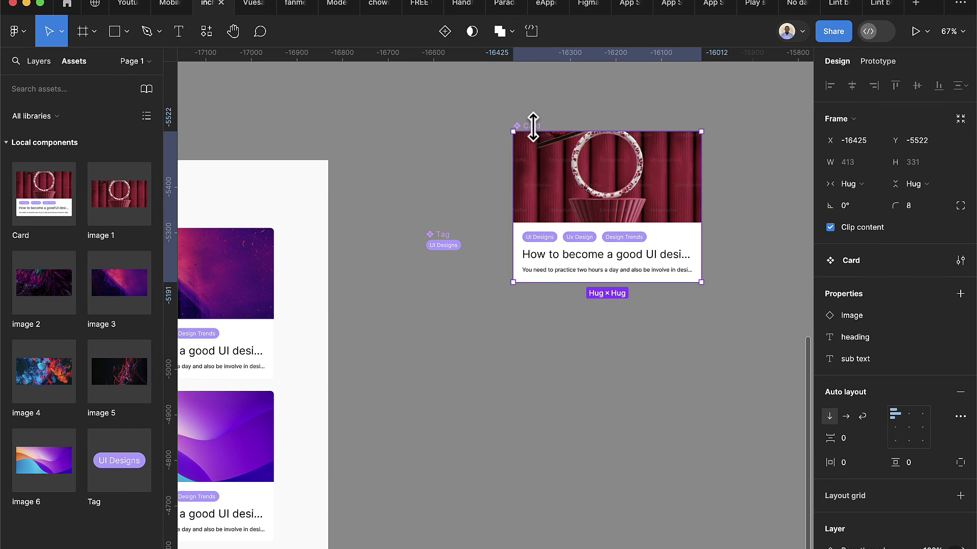
scroll(582, 243, "up", 4)
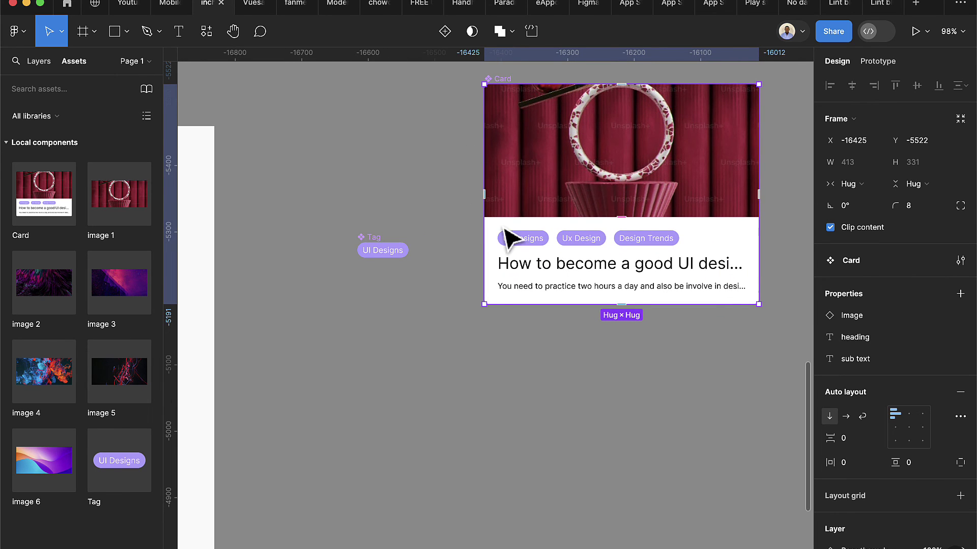
scroll(915, 438, "down", 5)
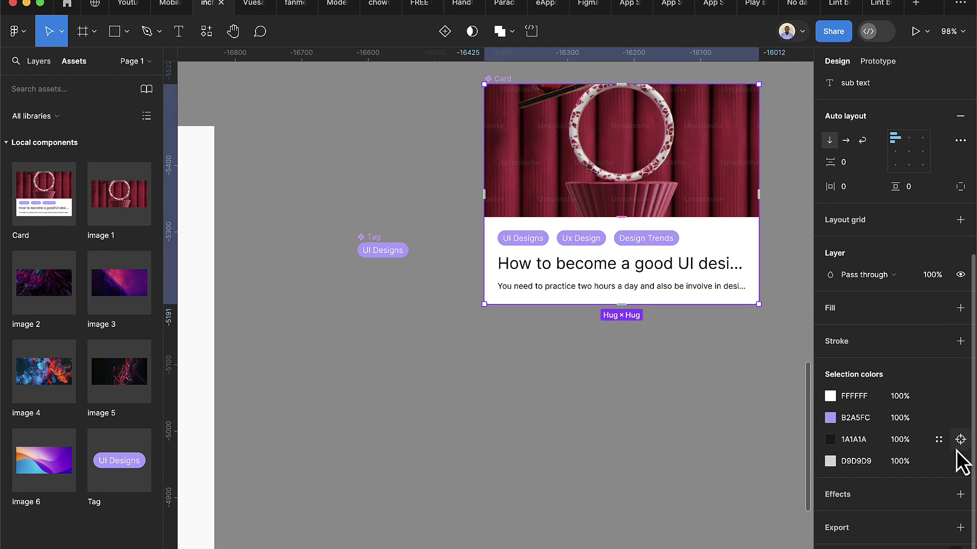
left_click(959, 495)
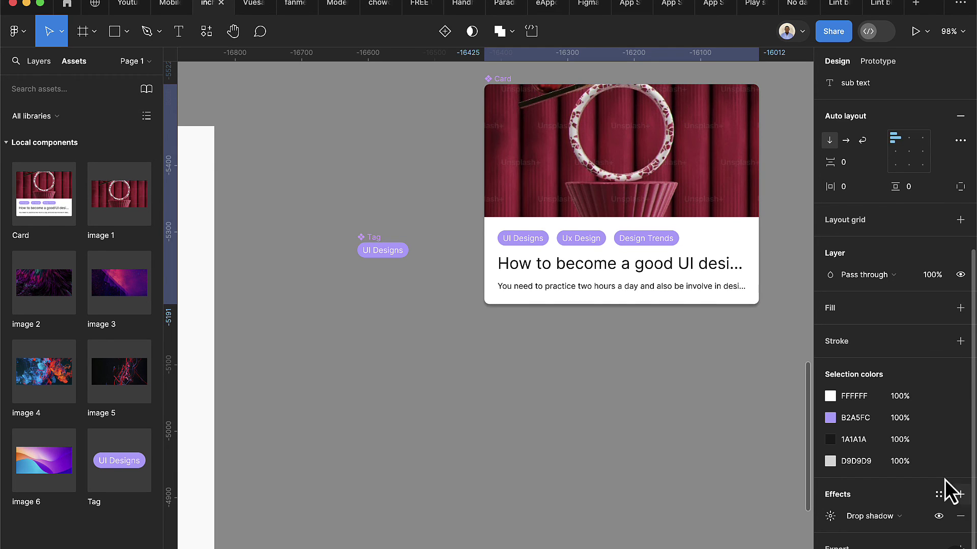
Examine how the drop shadow looks on the cards in both rows of the MacBook Pro 14" frame
scroll(937, 469, "down", 1)
scroll(523, 397, "left", 7)
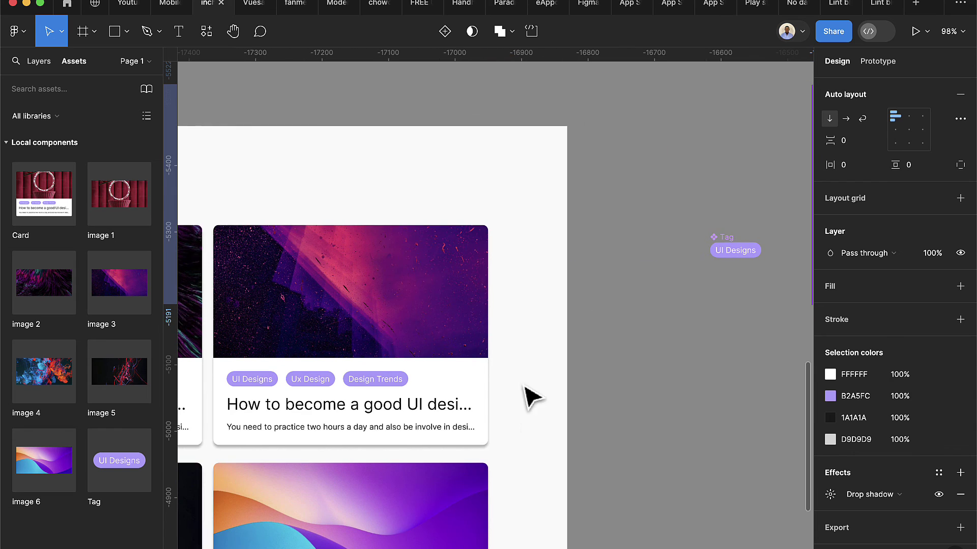
scroll(490, 461, "left", 8)
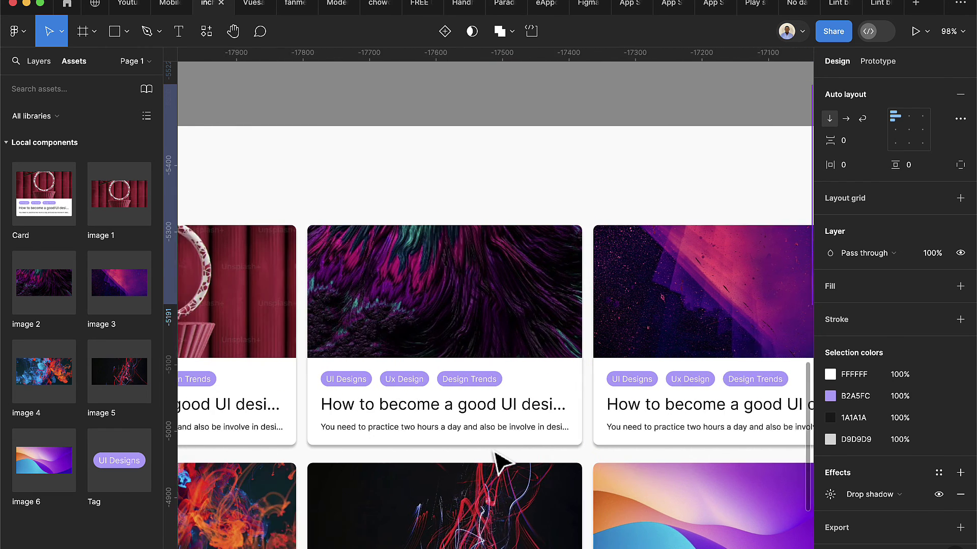
scroll(498, 461, "left", 2)
scroll(498, 462, "down", 2)
scroll(501, 460, "down", 4)
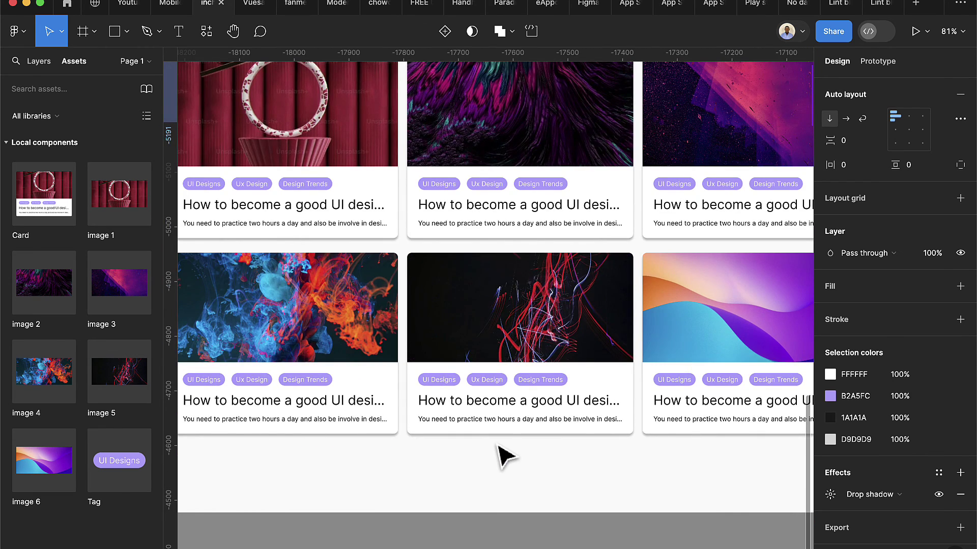
scroll(501, 454, "right", 17)
scroll(552, 331, "up", 5)
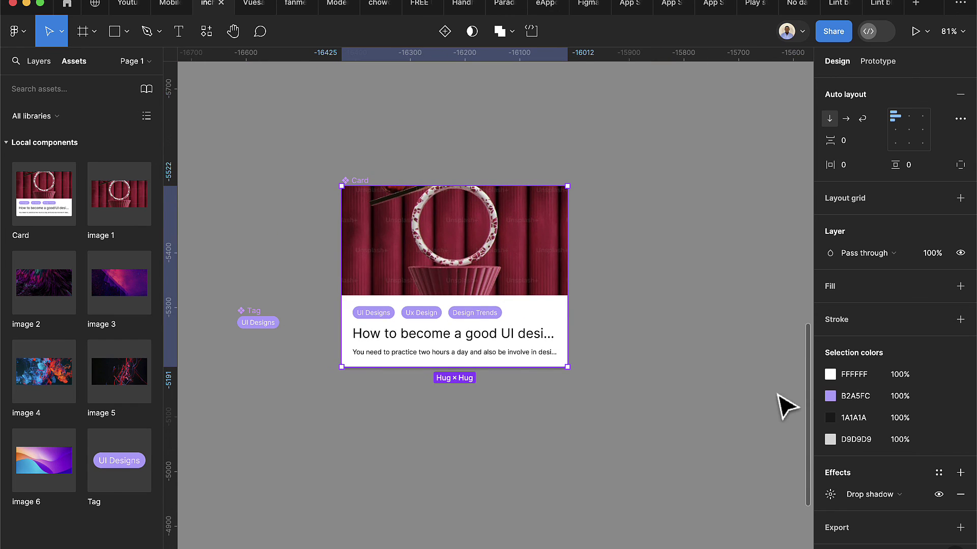
Set the Card component's drop shadow to a blur of 20 and an opacity of 15%
left_click(827, 495)
left_click(744, 517)
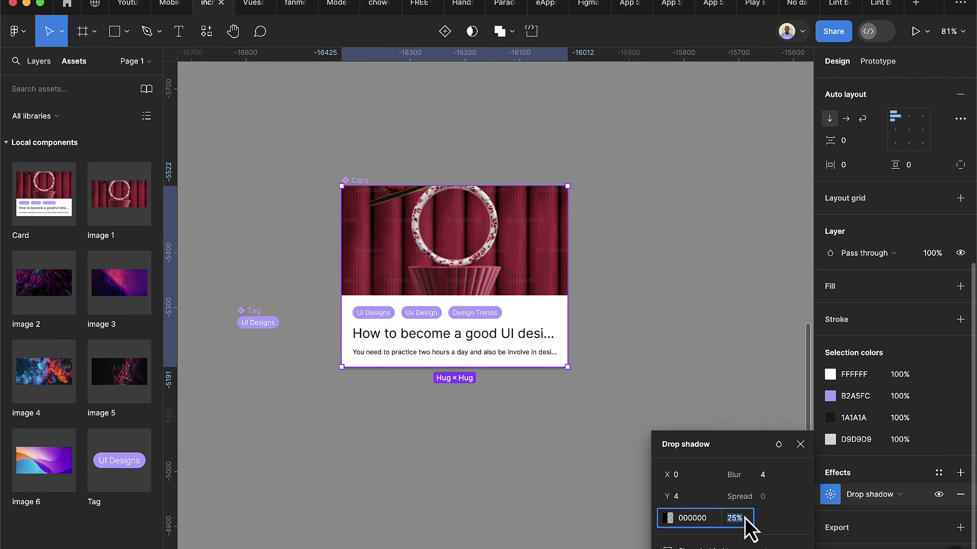
type("16")
key("Return")
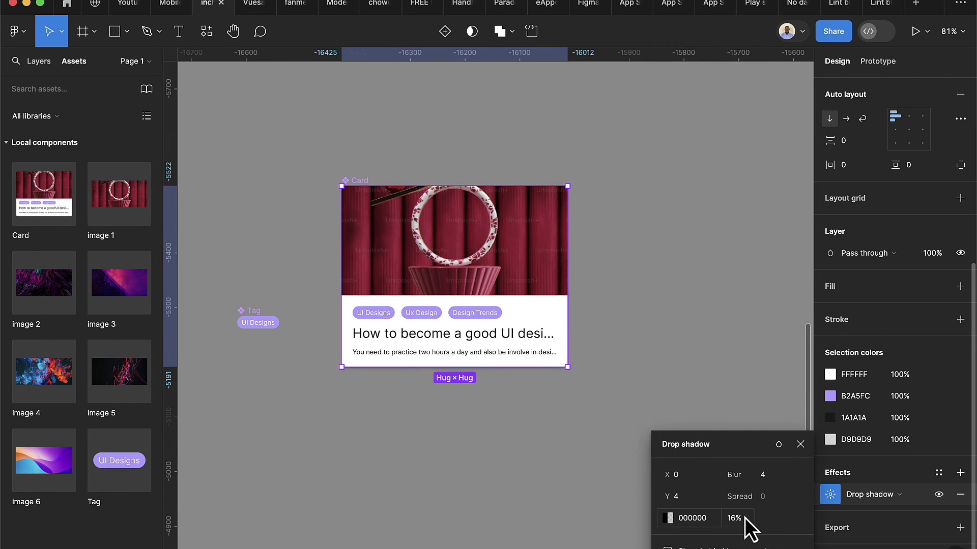
left_click(769, 480)
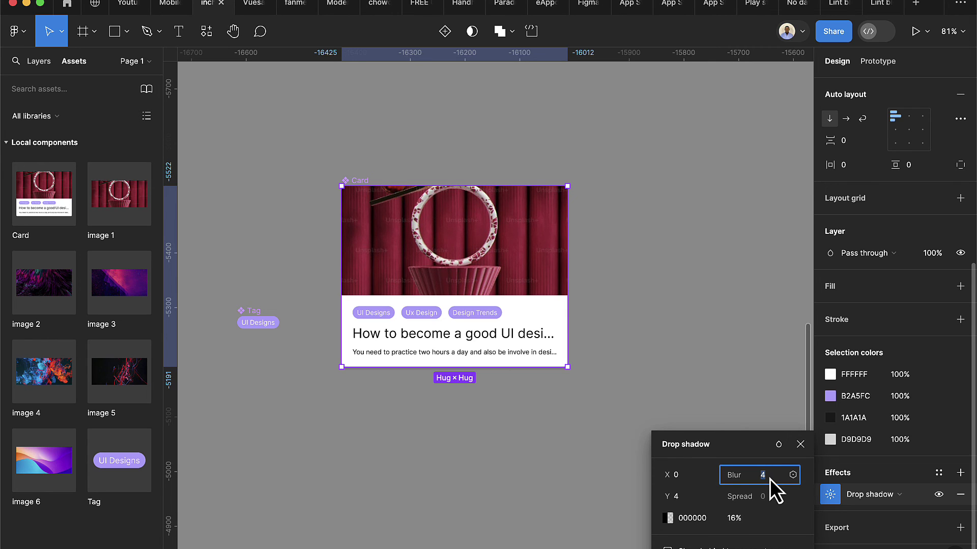
type("20")
key("Return")
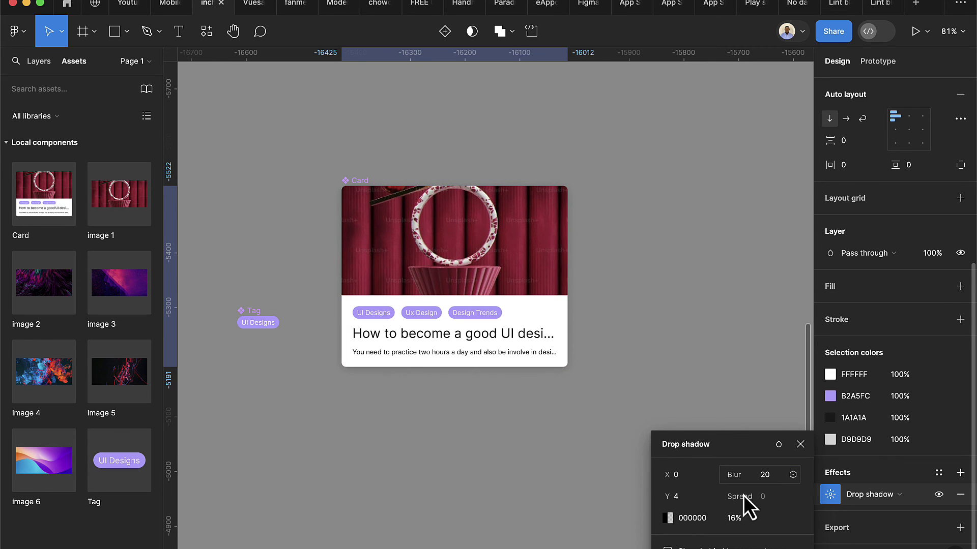
left_click(741, 516)
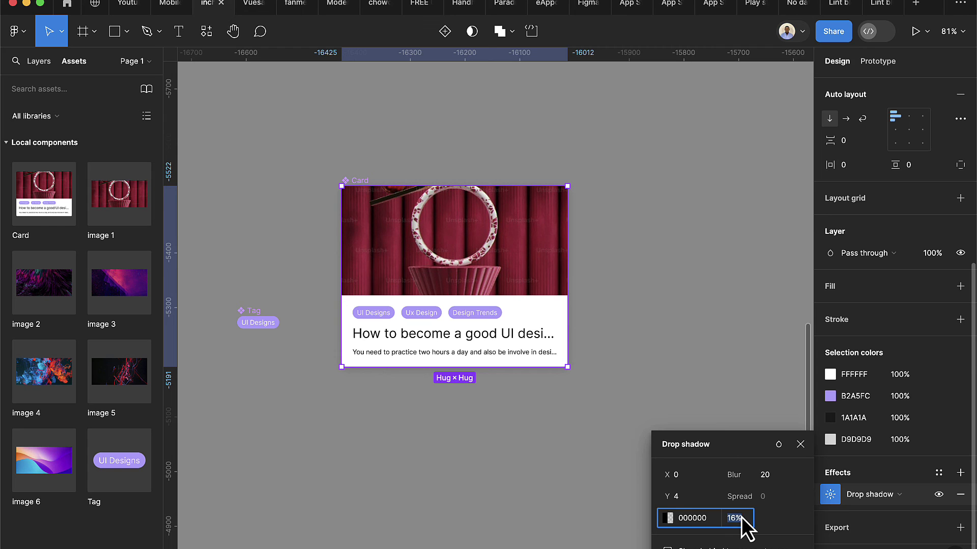
key("Down")
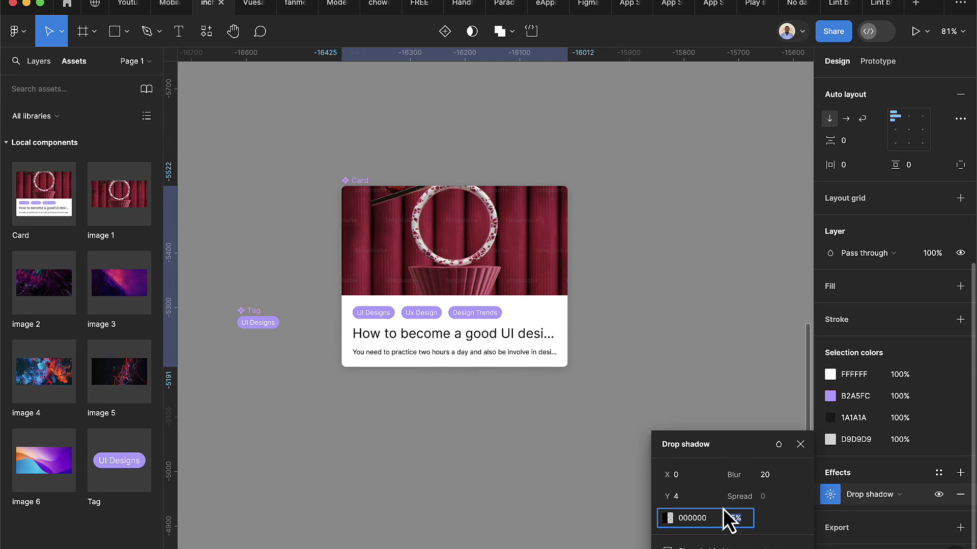
left_click(551, 484)
Review the softened drop shadow on the six cards in the MacBook Pro 14" frame
scroll(453, 484, "left", 10)
scroll(478, 486, "left", 5)
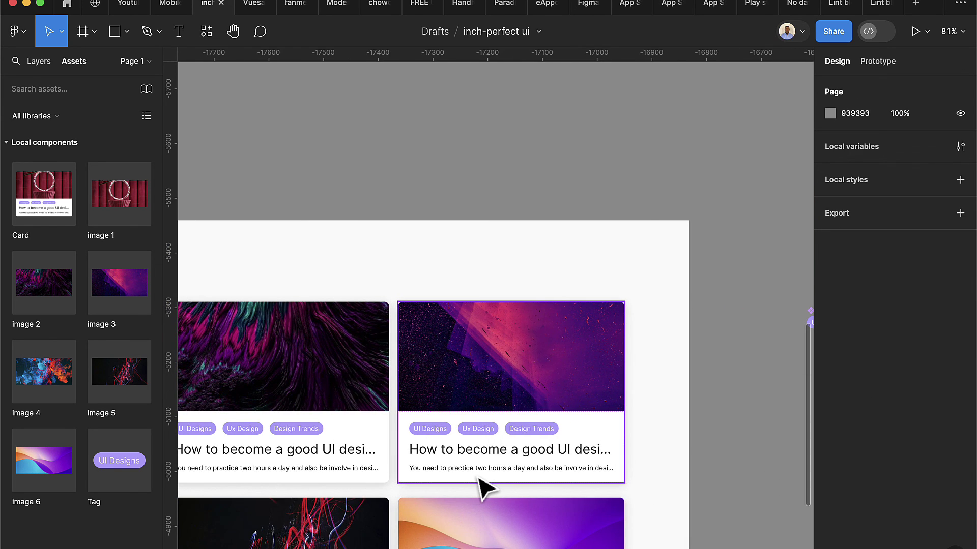
scroll(436, 463, "down", 5)
scroll(437, 486, "left", 5)
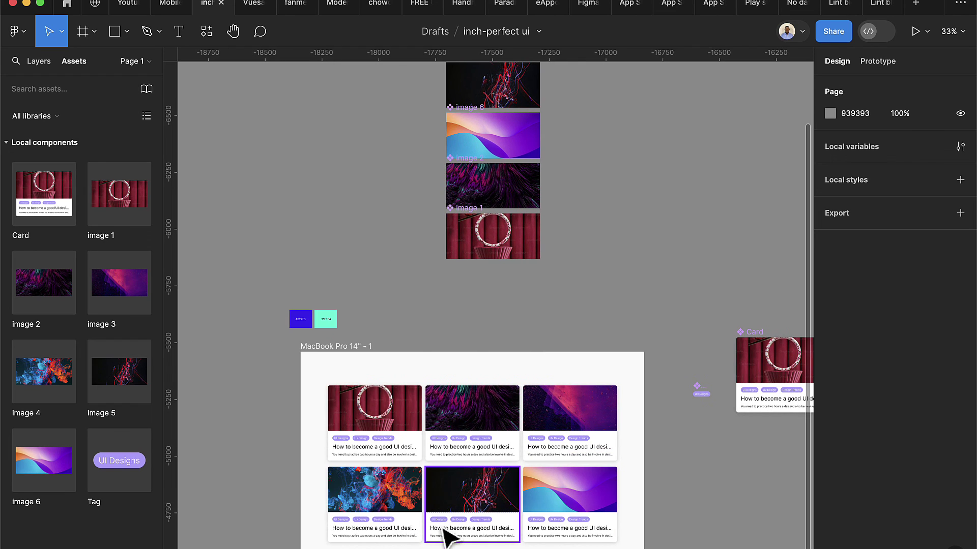
scroll(447, 525, "down", 2)
scroll(452, 527, "up", 3)
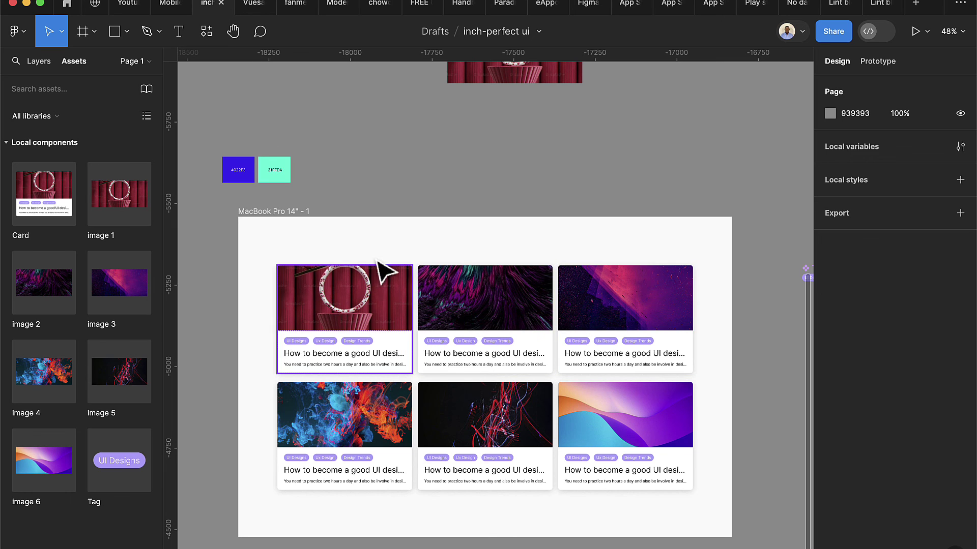
Create a visibility property named "show tags" with the value True for the row of tags in the main Card component
scroll(631, 348, "right", 5)
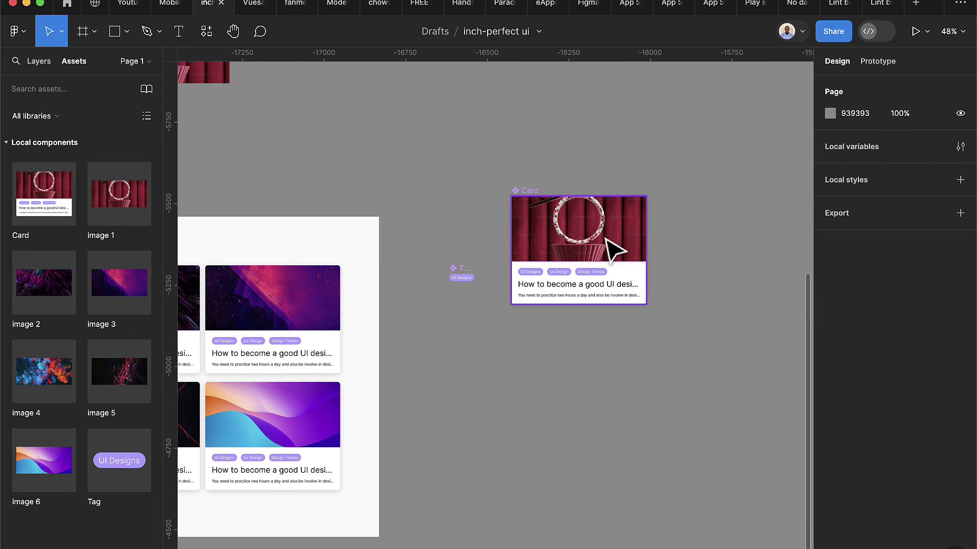
scroll(610, 251, "up", 5)
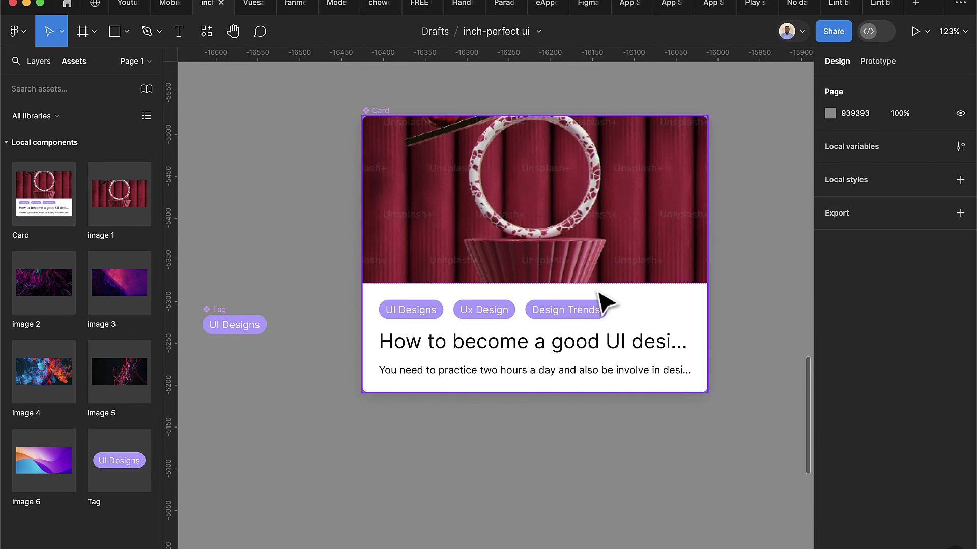
left_click(589, 314)
double_click(588, 314)
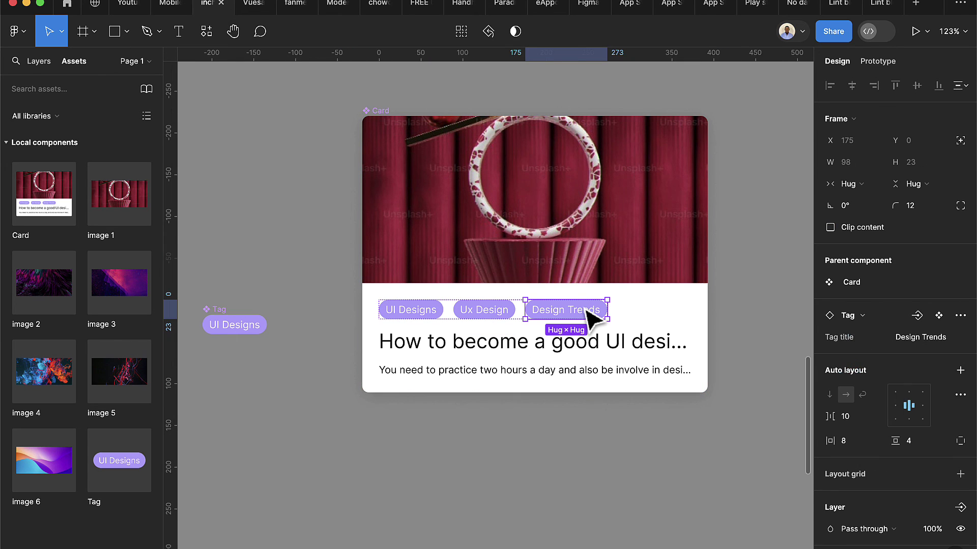
left_click(645, 319)
left_click(579, 319)
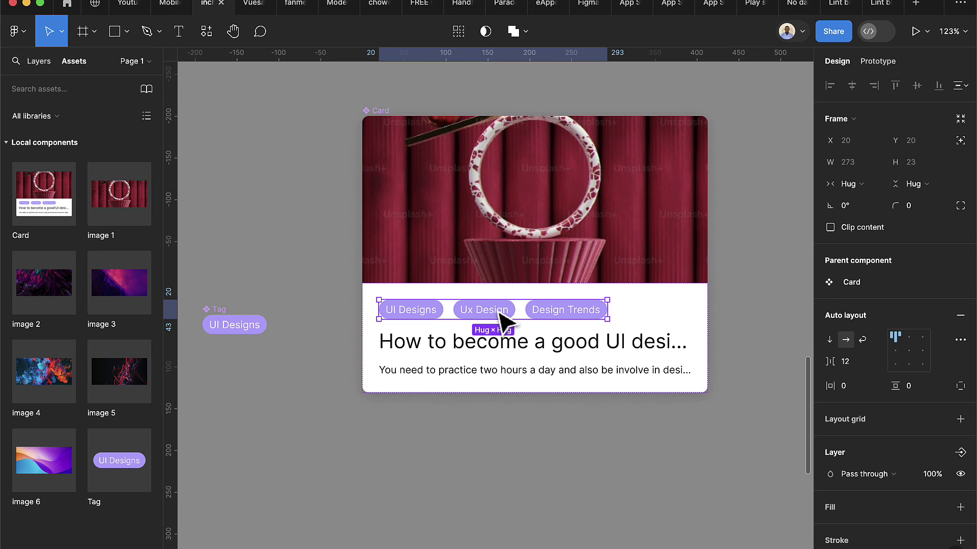
scroll(927, 445, "down", 3)
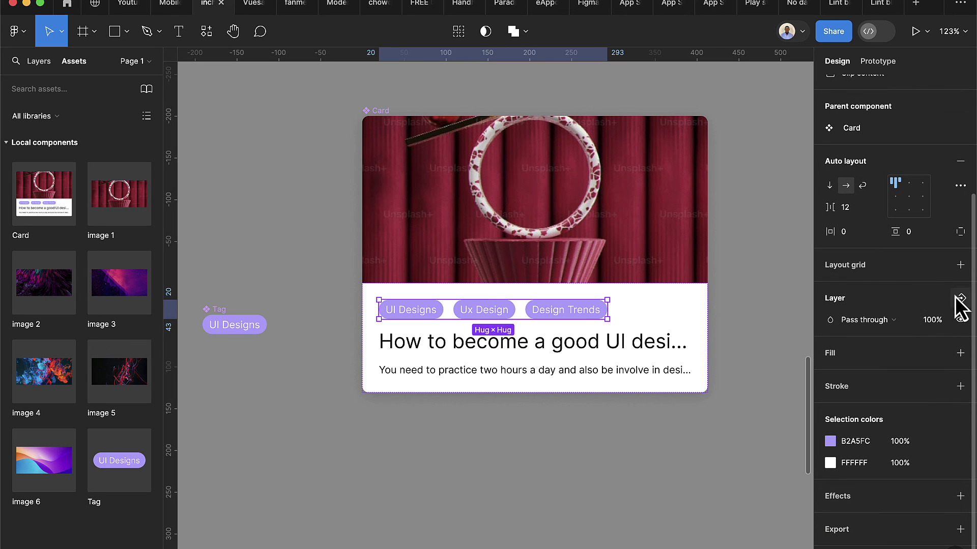
left_click(957, 301)
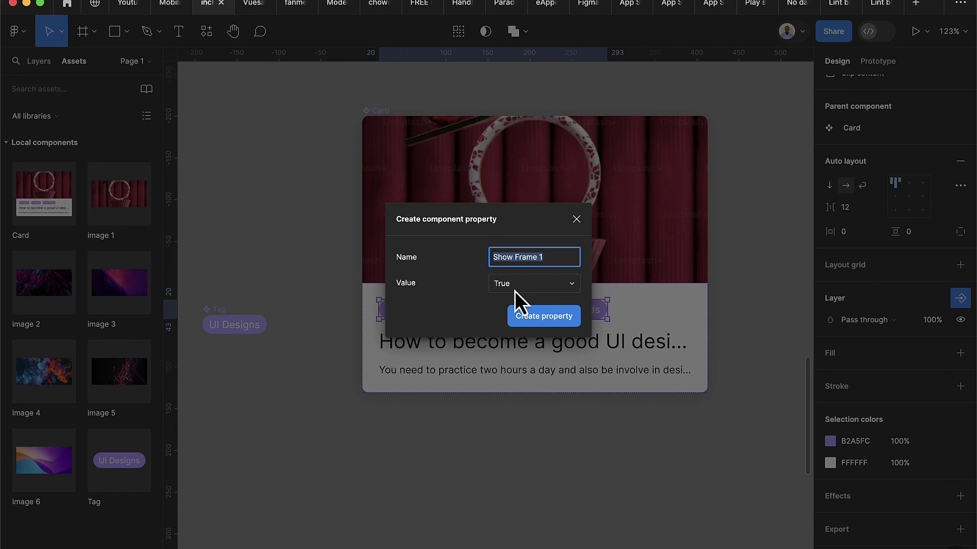
key("BackSpace")
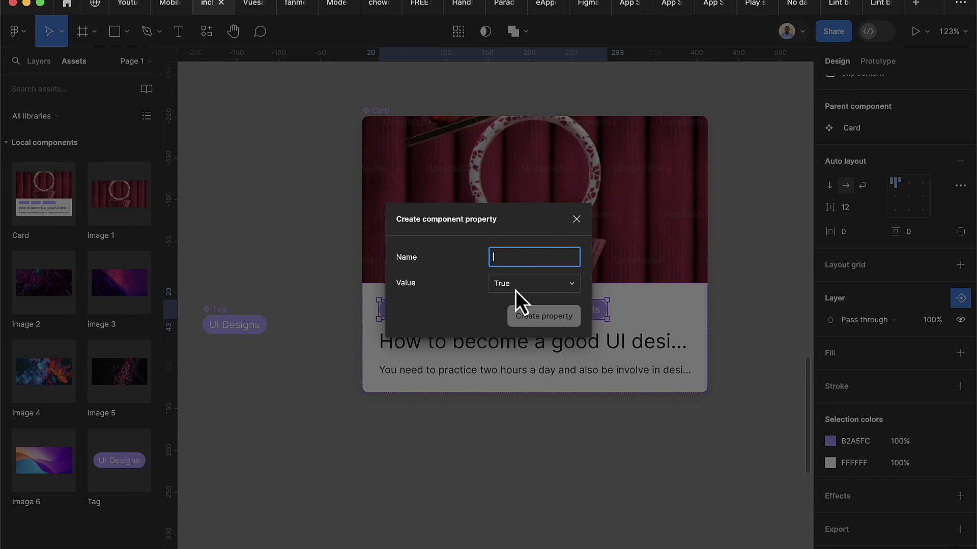
type("show tags")
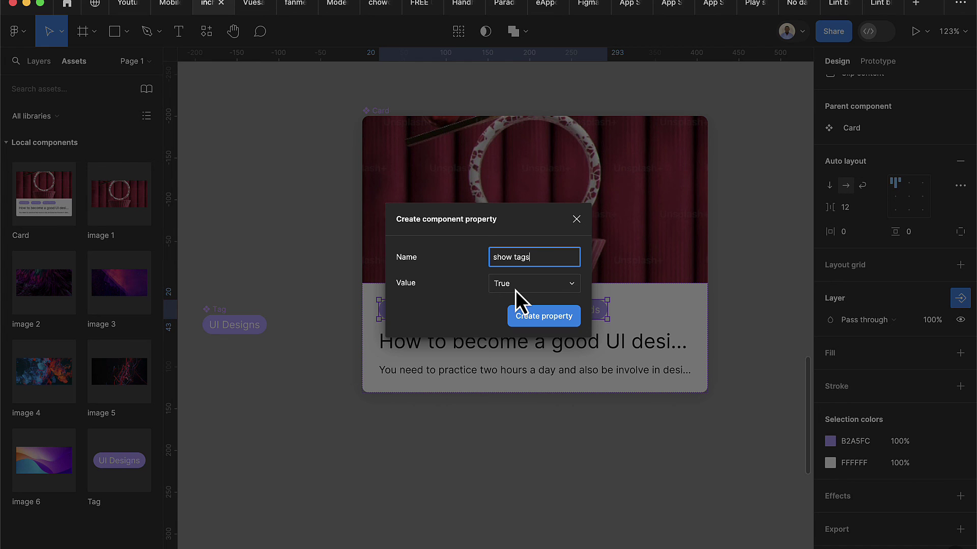
left_click(533, 320)
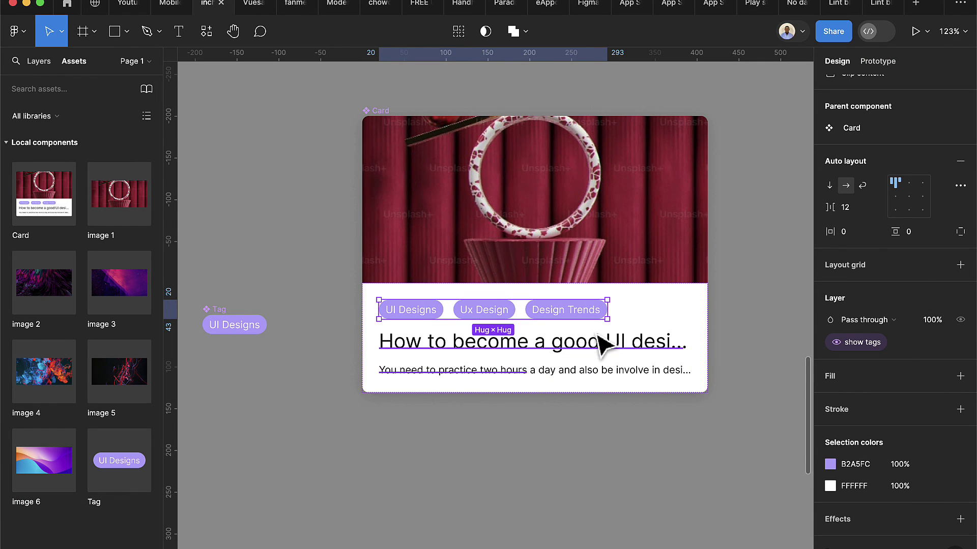
Turn off the show tags property on the first card of the top row
scroll(599, 342, "down", 5)
scroll(497, 342, "left", 8)
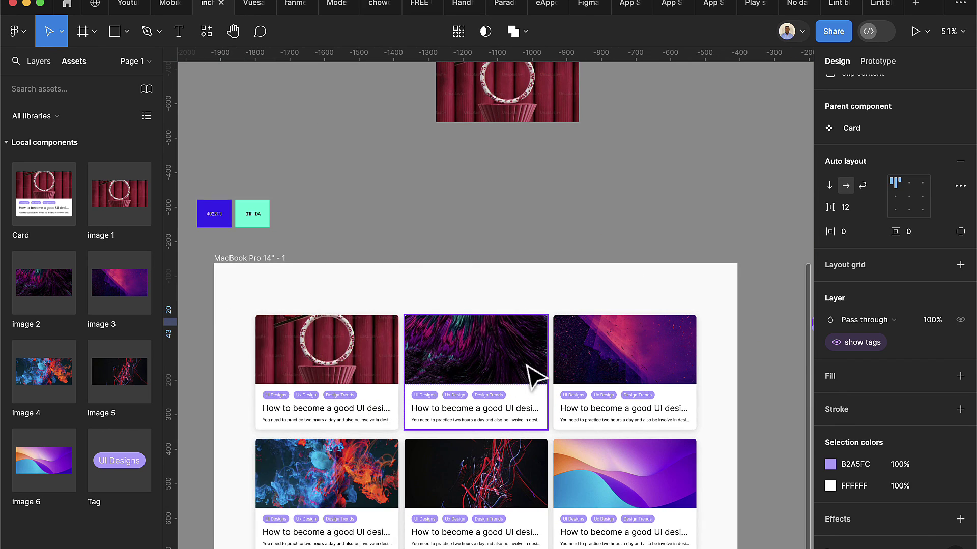
left_click(354, 408)
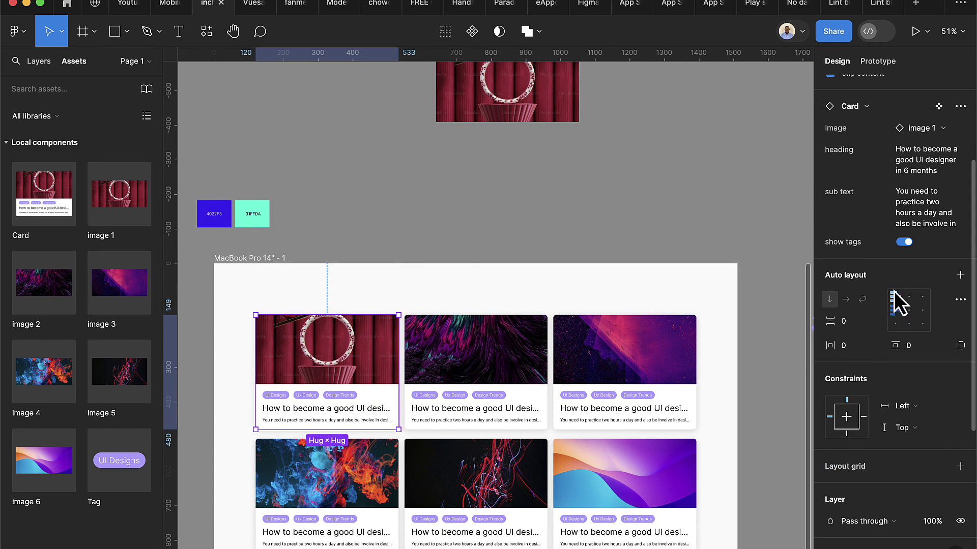
left_click(899, 242)
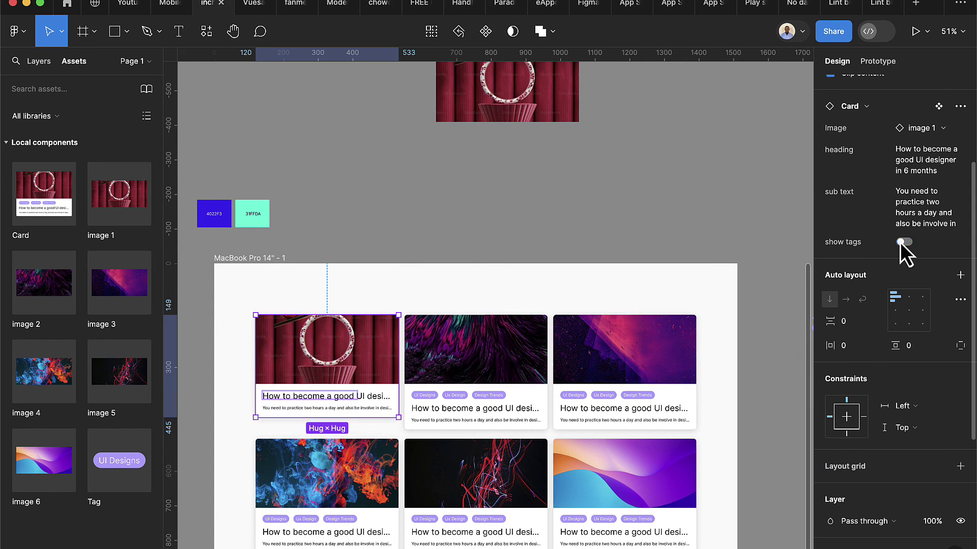
Turn off the show tags property on the second card of the top row
scroll(395, 409, "down", 3)
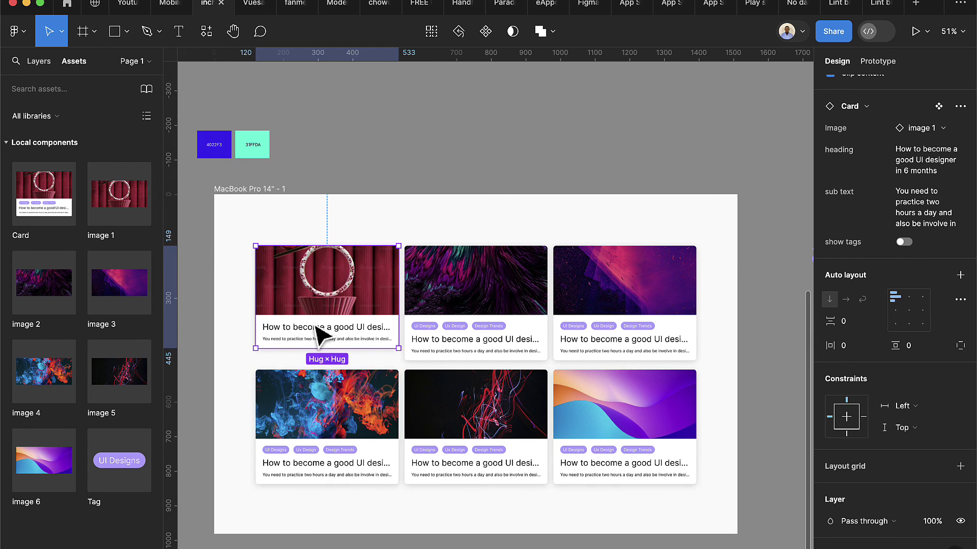
scroll(320, 333, "up", 5)
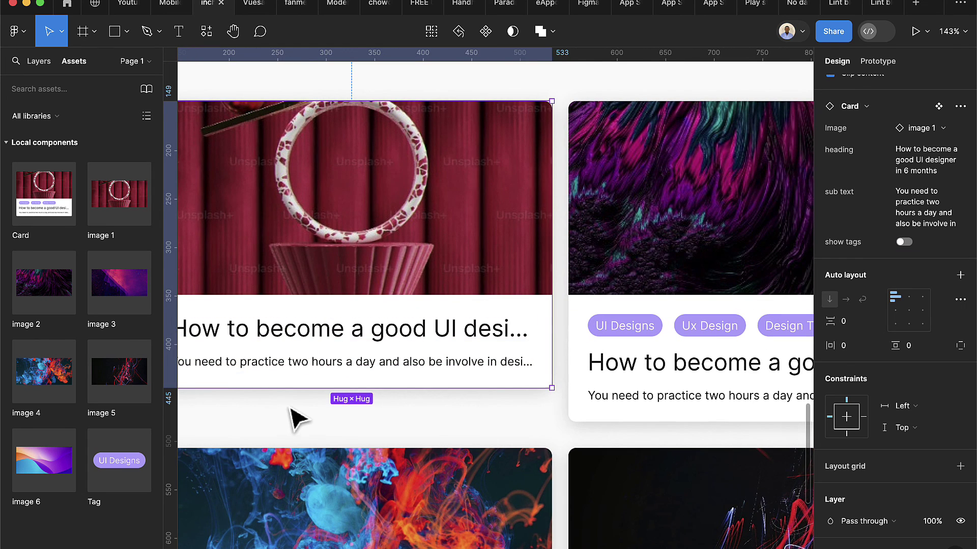
scroll(367, 418, "up", 2)
scroll(407, 420, "left", 3)
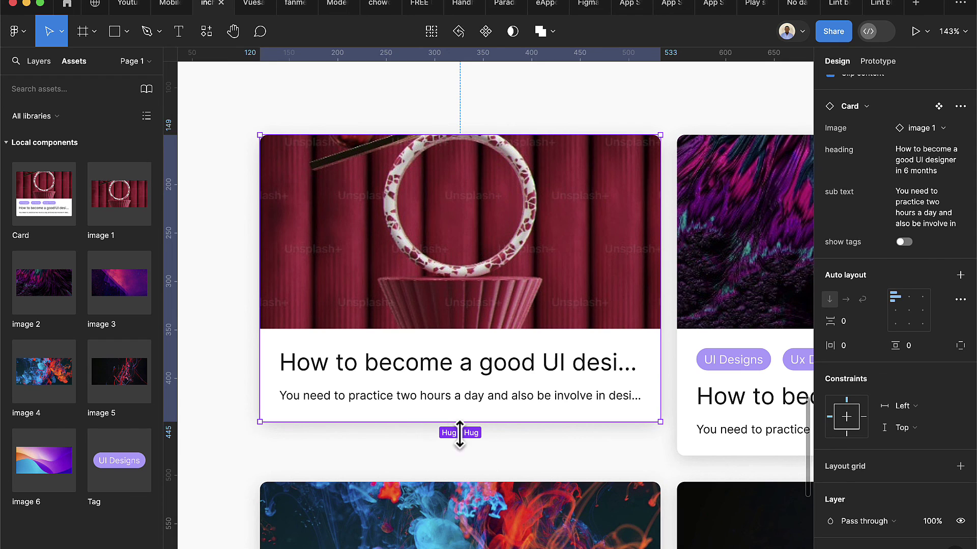
scroll(473, 442, "down", 4)
scroll(674, 429, "right", 3)
left_click(667, 429)
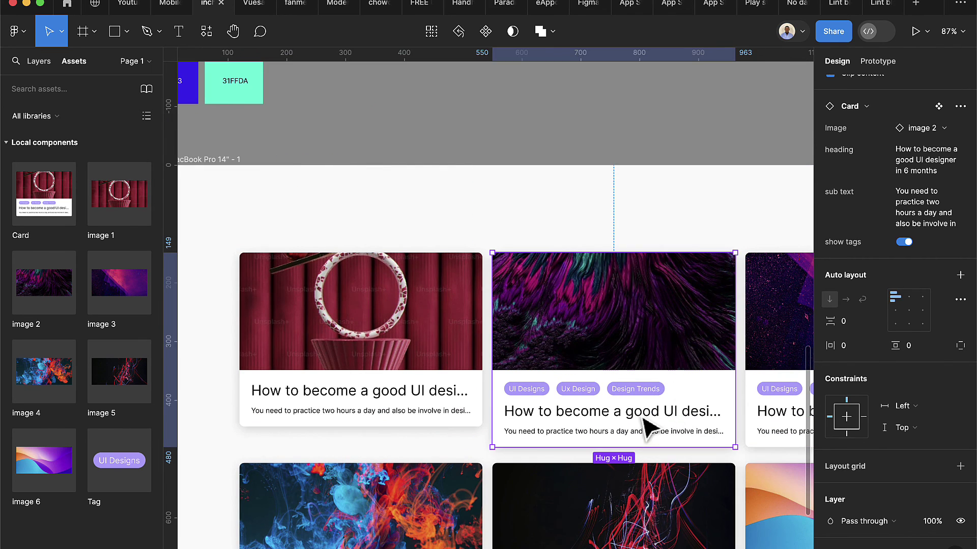
left_click(903, 242)
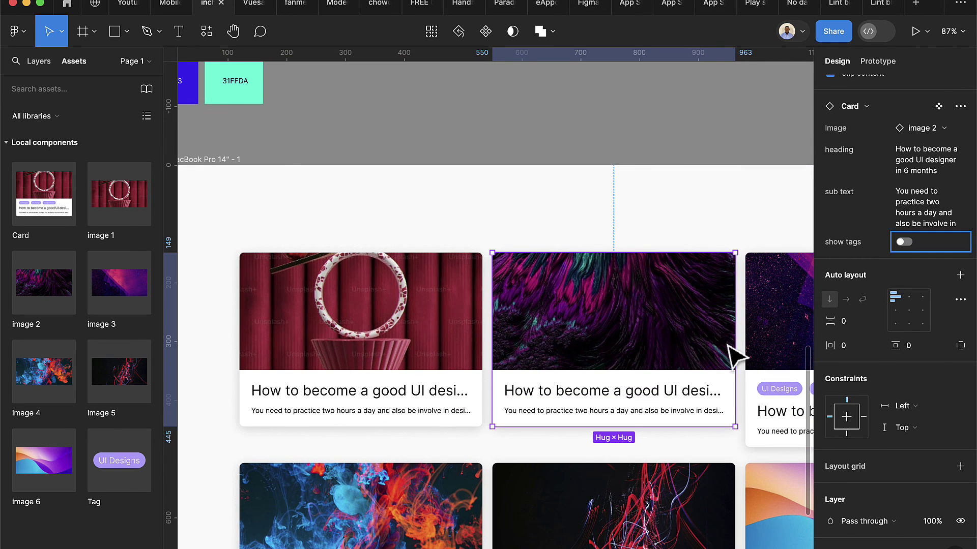
Turn off the show tags property on the third card of the top row and deselect it
scroll(737, 356, "right", 2)
left_click(726, 366)
left_click(904, 242)
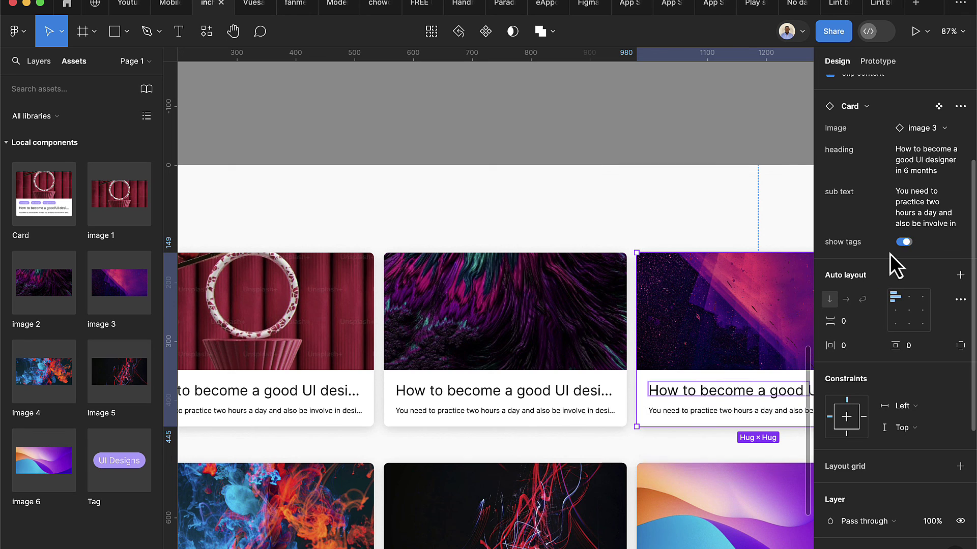
scroll(639, 394, "down", 5)
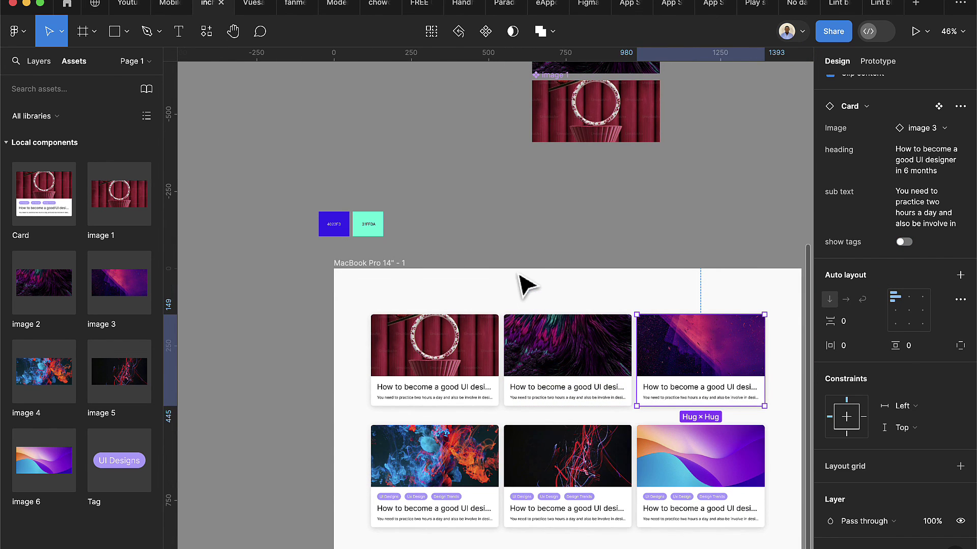
left_click(524, 257)
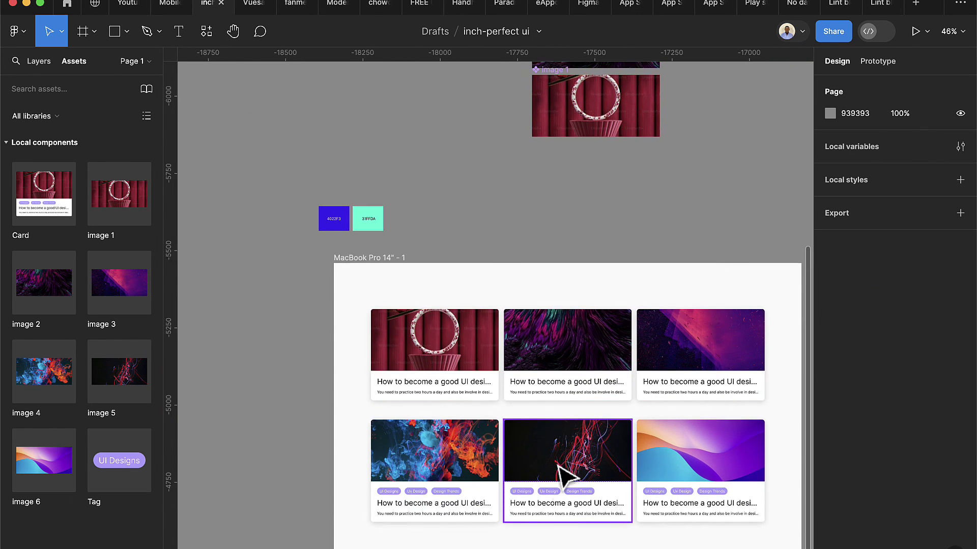
scroll(562, 473, "down", 2)
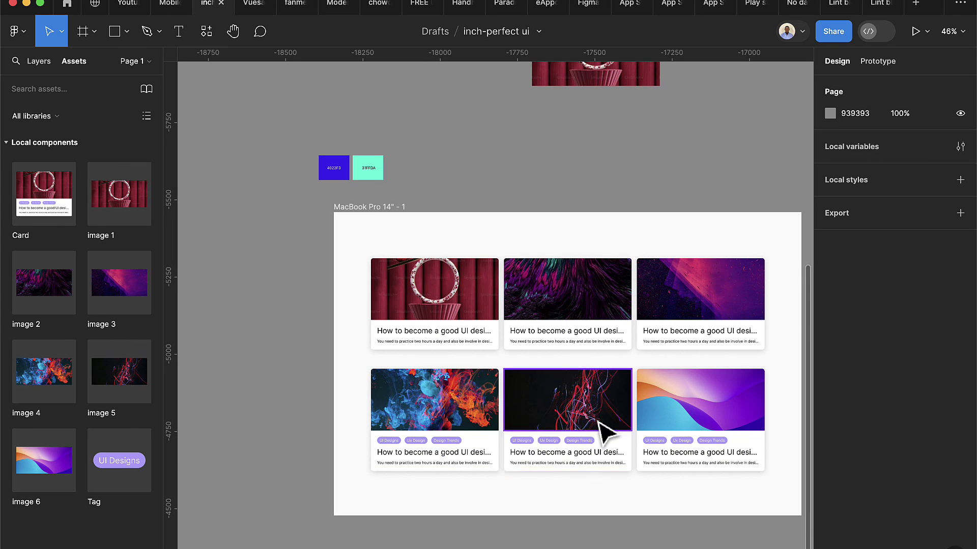
Wrap the three top-row cards together in a horizontal auto layout frame
scroll(597, 428, "up", 2)
left_click(424, 315)
left_click(556, 307, "shift")
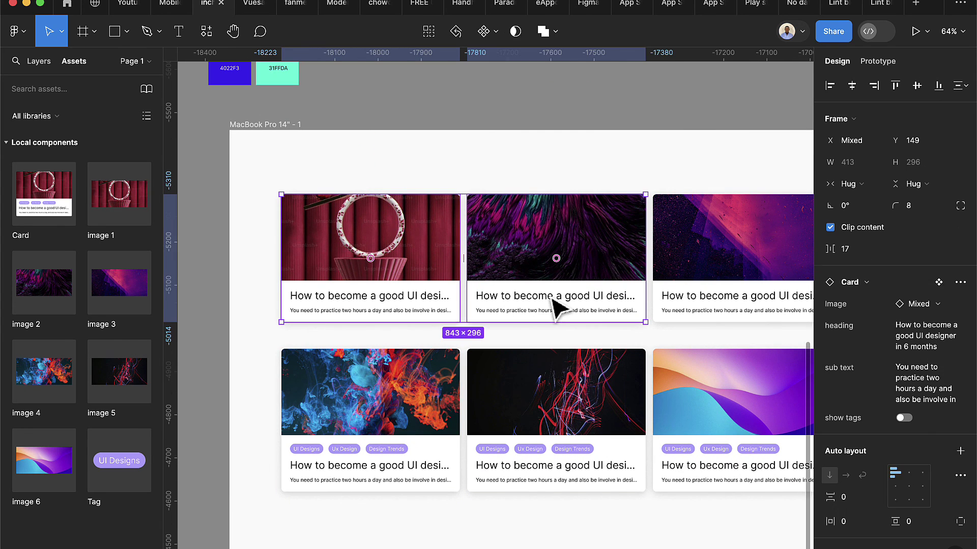
left_click(696, 293, "shift")
key("shift+a")
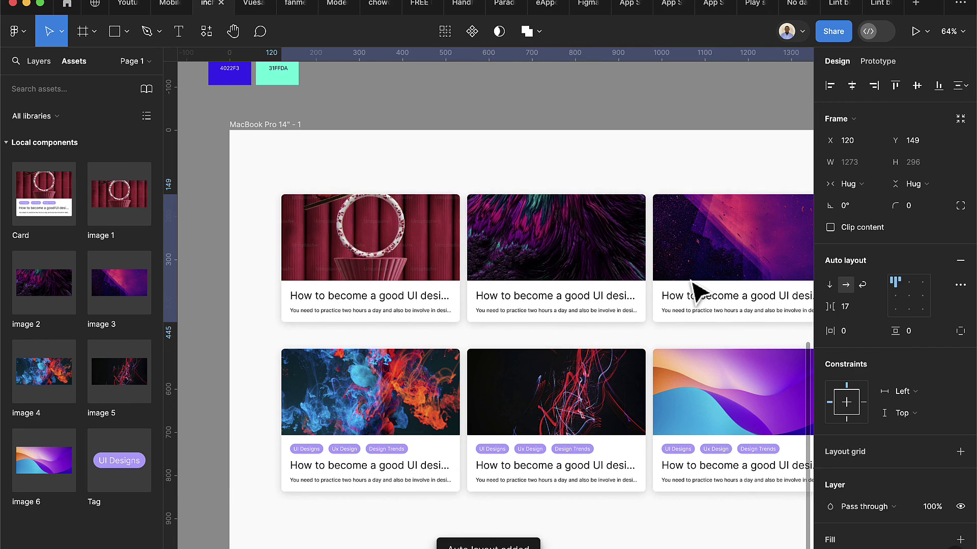
Wrap the three bottom-row cards together in their own horizontal auto layout frame
left_click(412, 417)
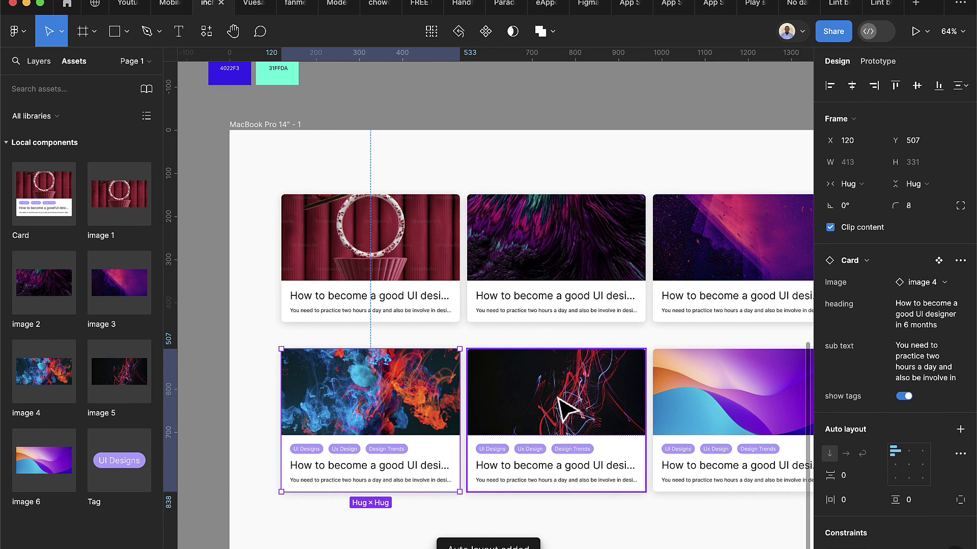
left_click(562, 403, "shift")
left_click(682, 408, "shift")
key("shift+a")
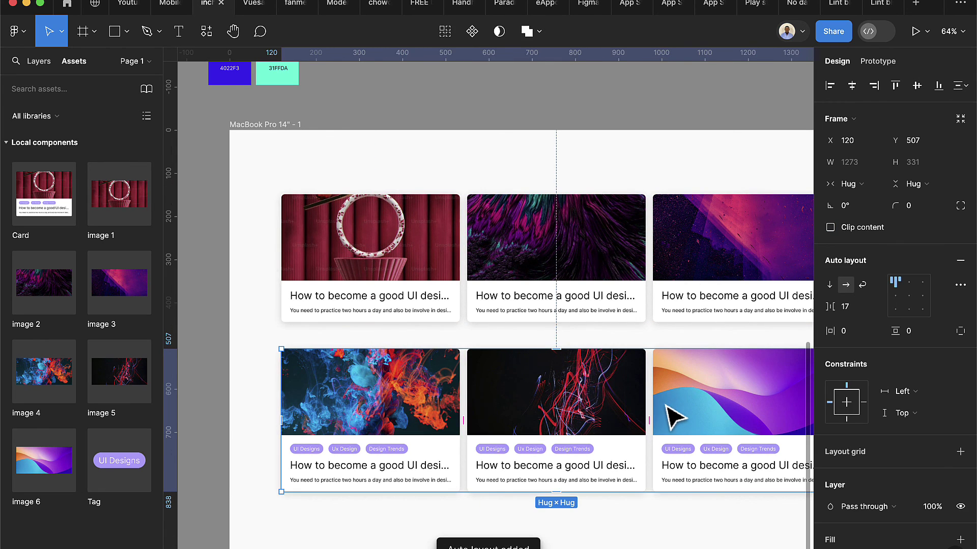
Combine the top and bottom row frames into one vertical auto layout
scroll(670, 414, "right", 3)
left_click(506, 321, "shift")
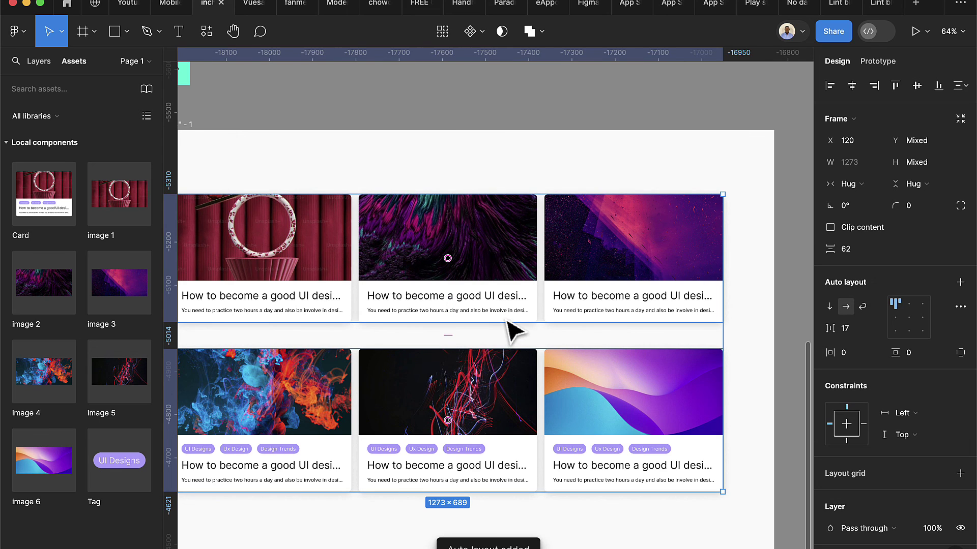
key("shift+a")
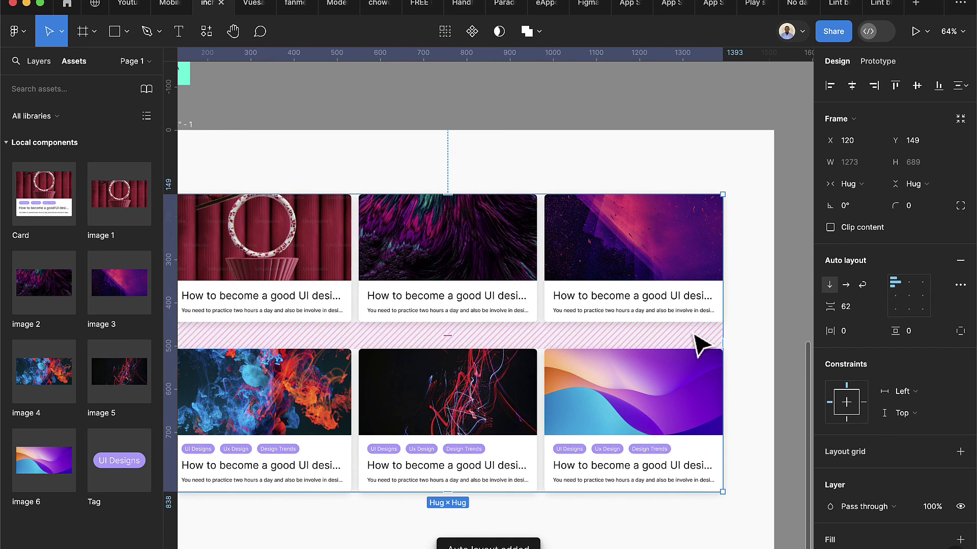
Set the vertical spacing between the two card rows to 16 and deselect the layout
left_click(849, 315)
type("12")
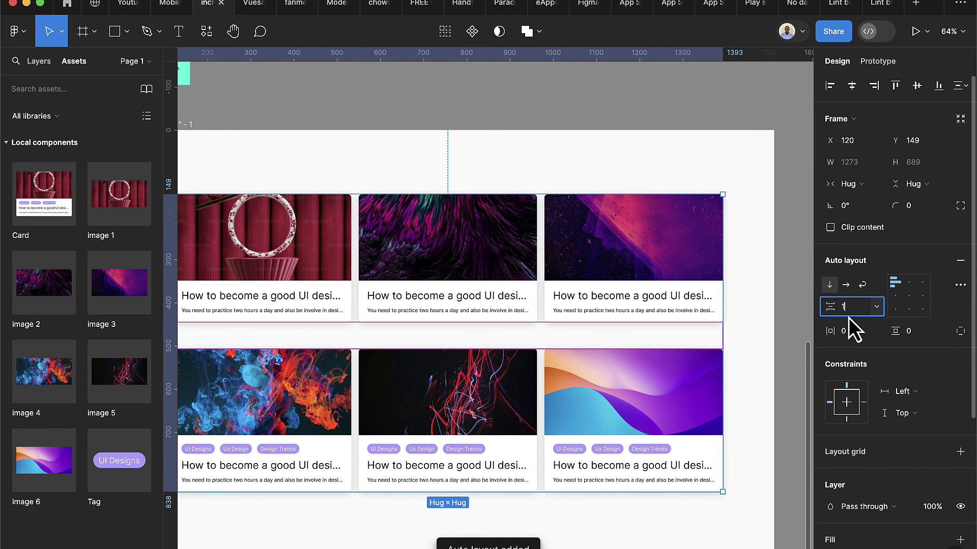
key("Return")
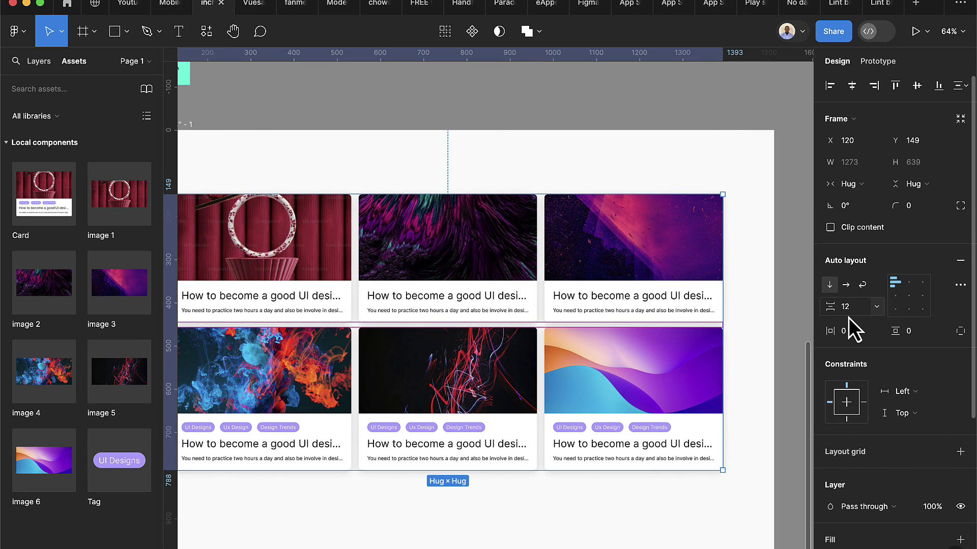
left_click(849, 316)
key("Up")
key("Up")
key("Up")
key("Up")
key("Up")
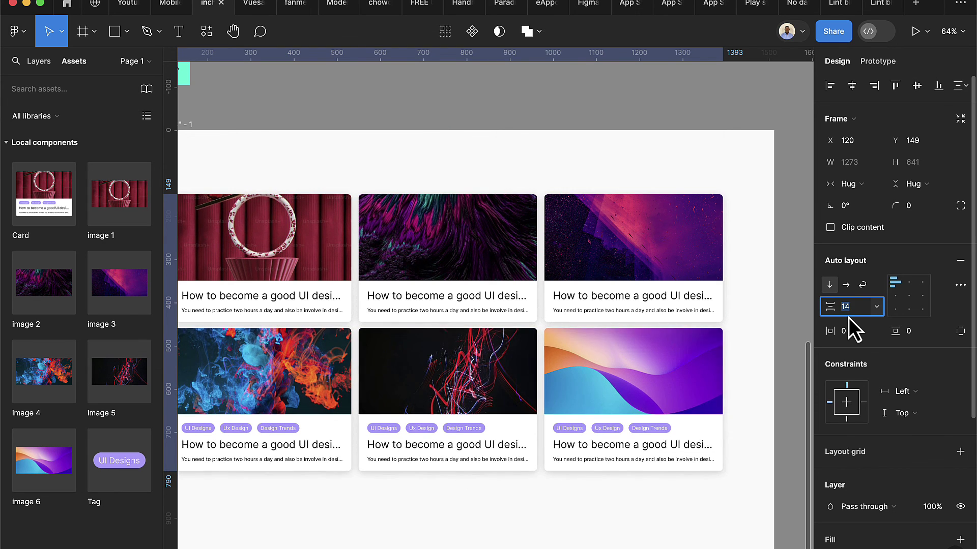
key("Down")
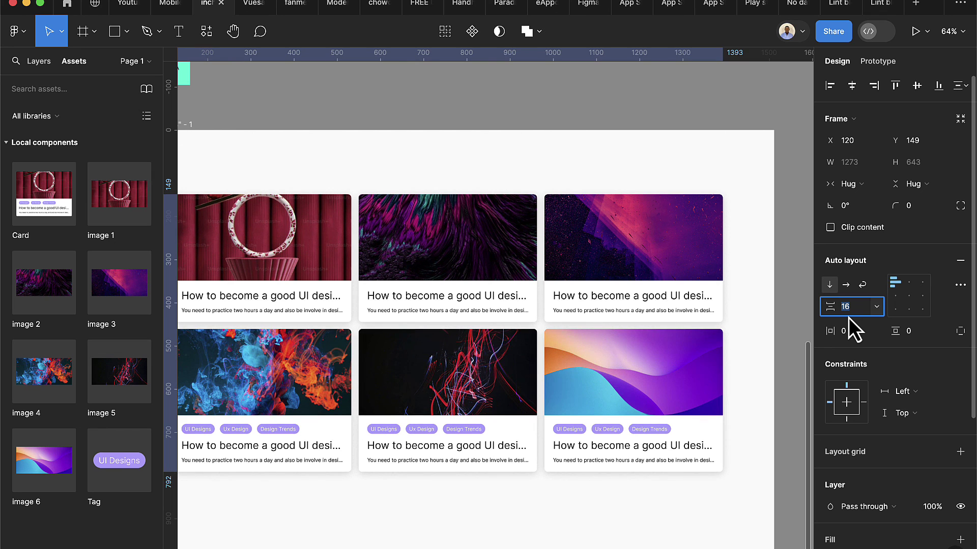
key("Up")
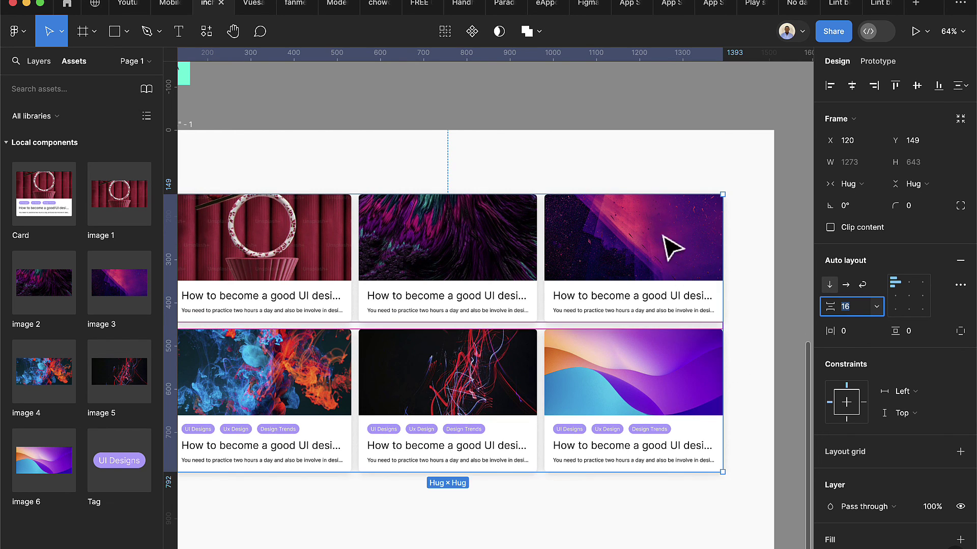
left_click(607, 176)
scroll(611, 183, "down", 3)
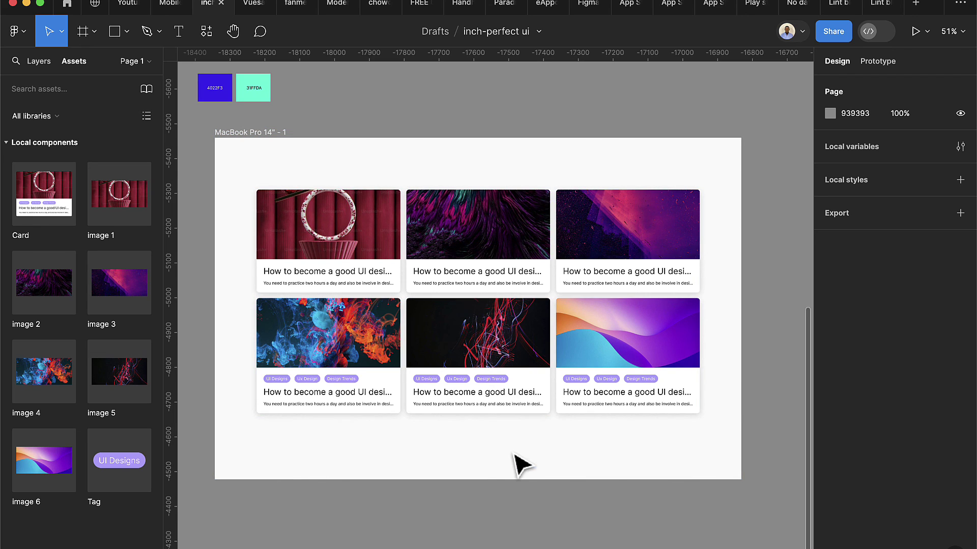